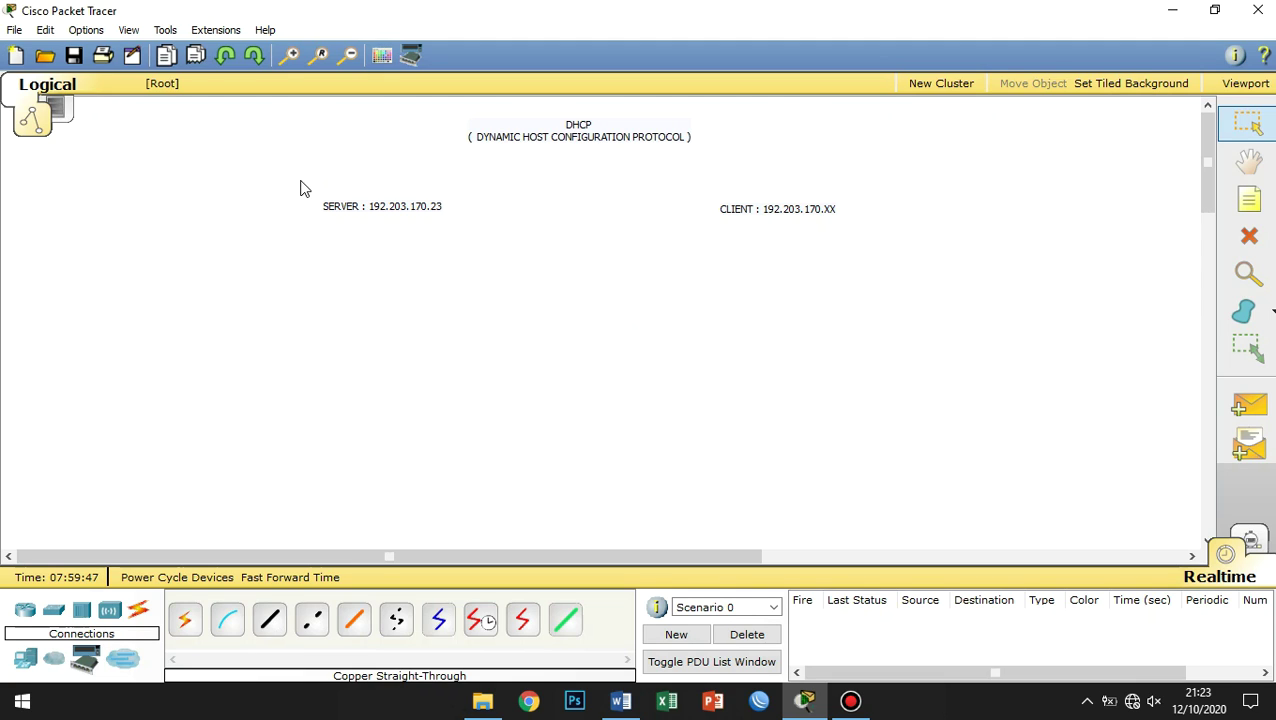
left_click_drag(294, 178, 498, 310)
left_click(564, 327)
left_click_drag(665, 174, 906, 292)
left_click(883, 319)
- Place a generic server below the SERVER label and a generic PC below the CLIENT label
left_click(25, 662)
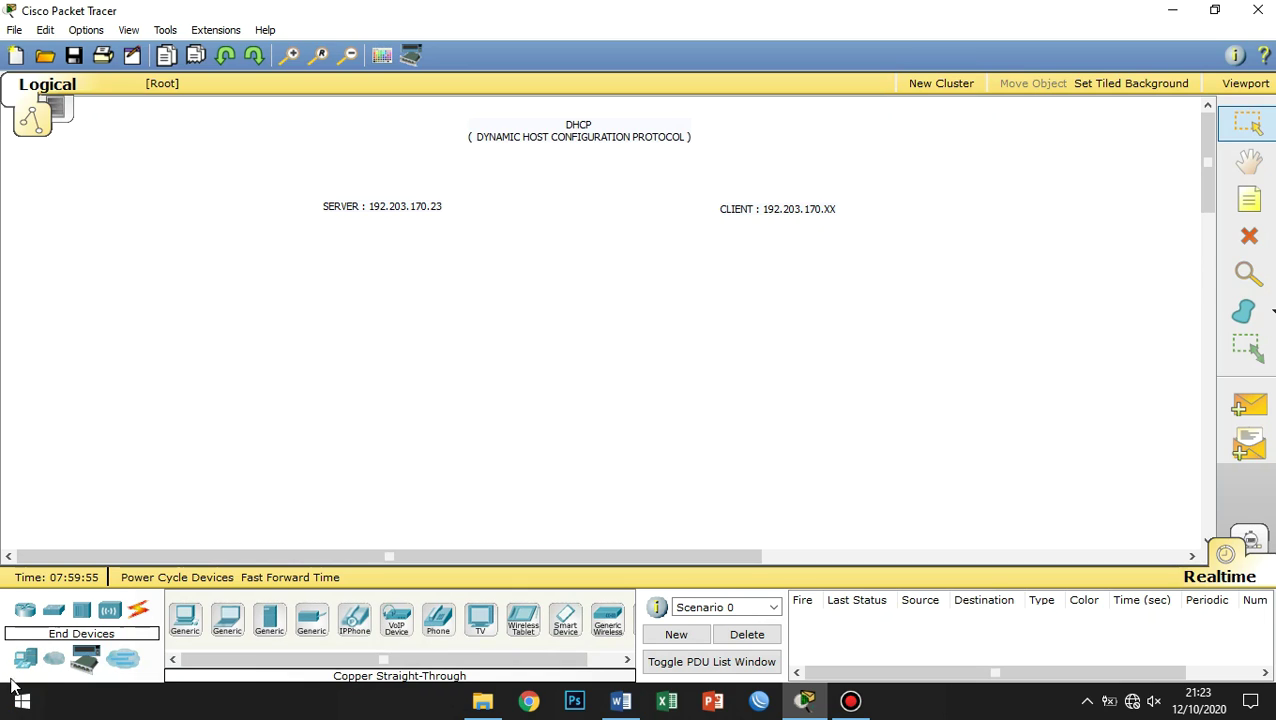
left_click(269, 622)
left_click(395, 292)
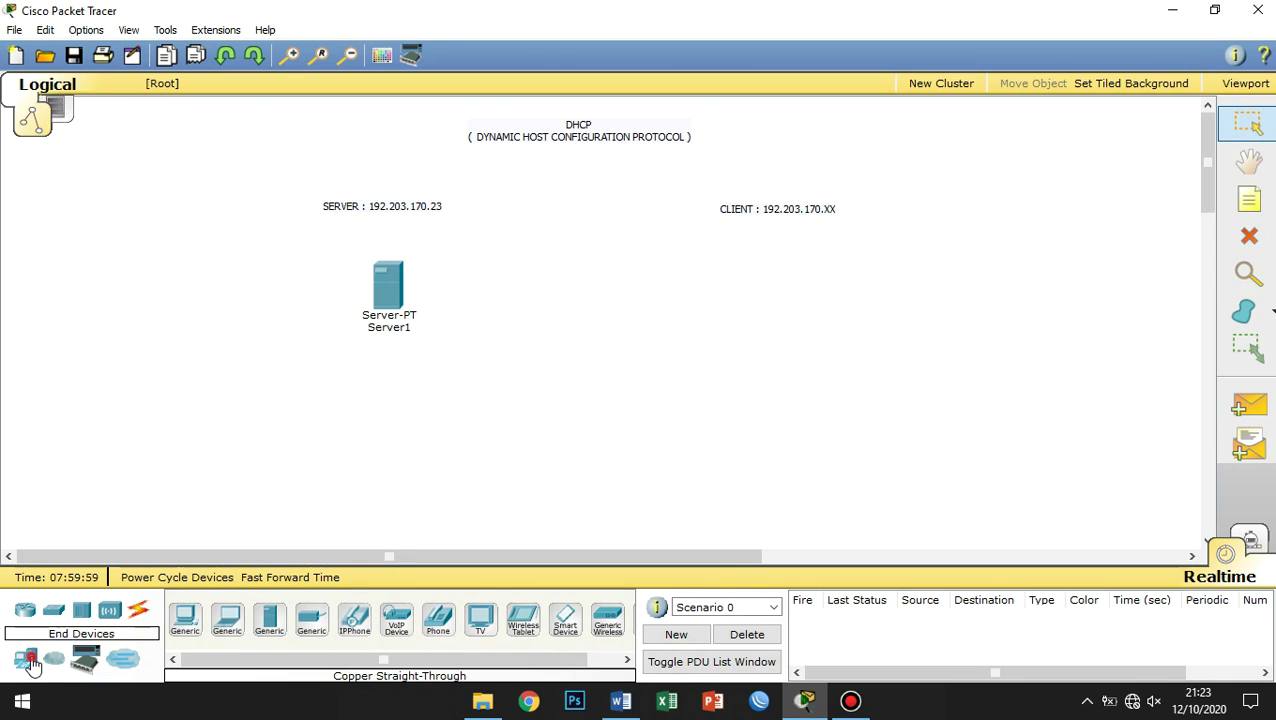
left_click(185, 622)
left_click(780, 298)
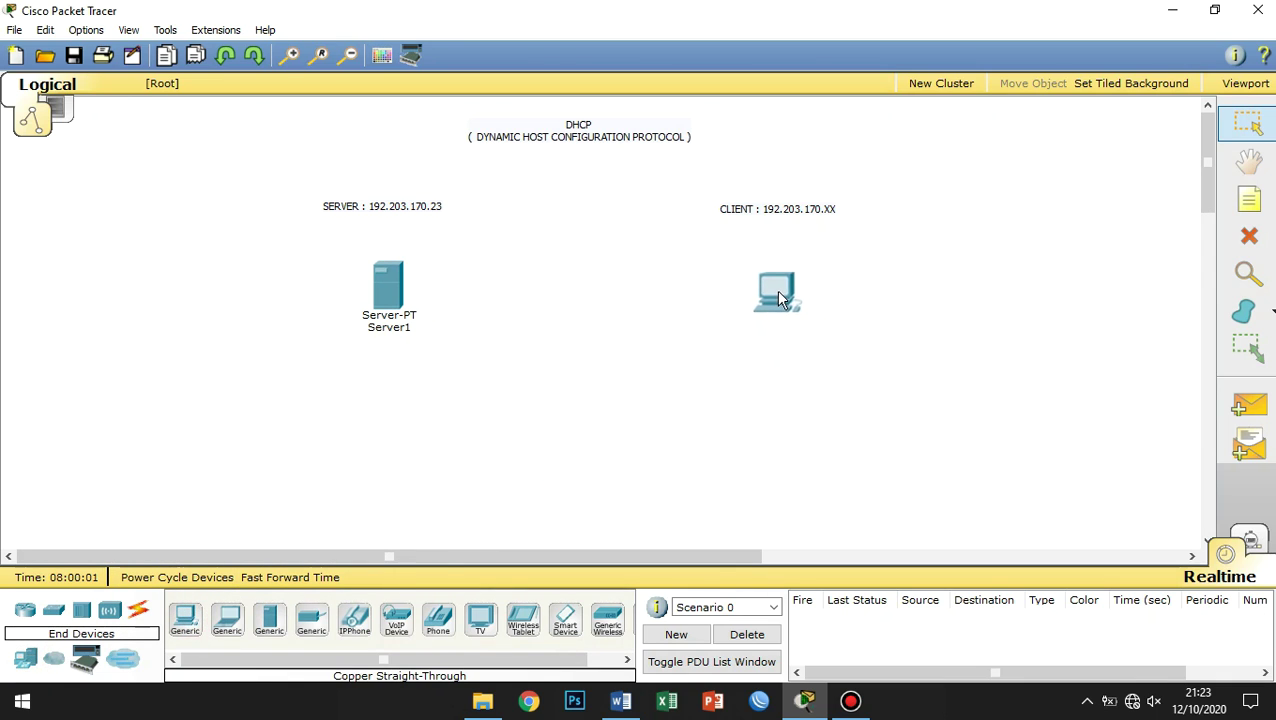
left_click(770, 282)
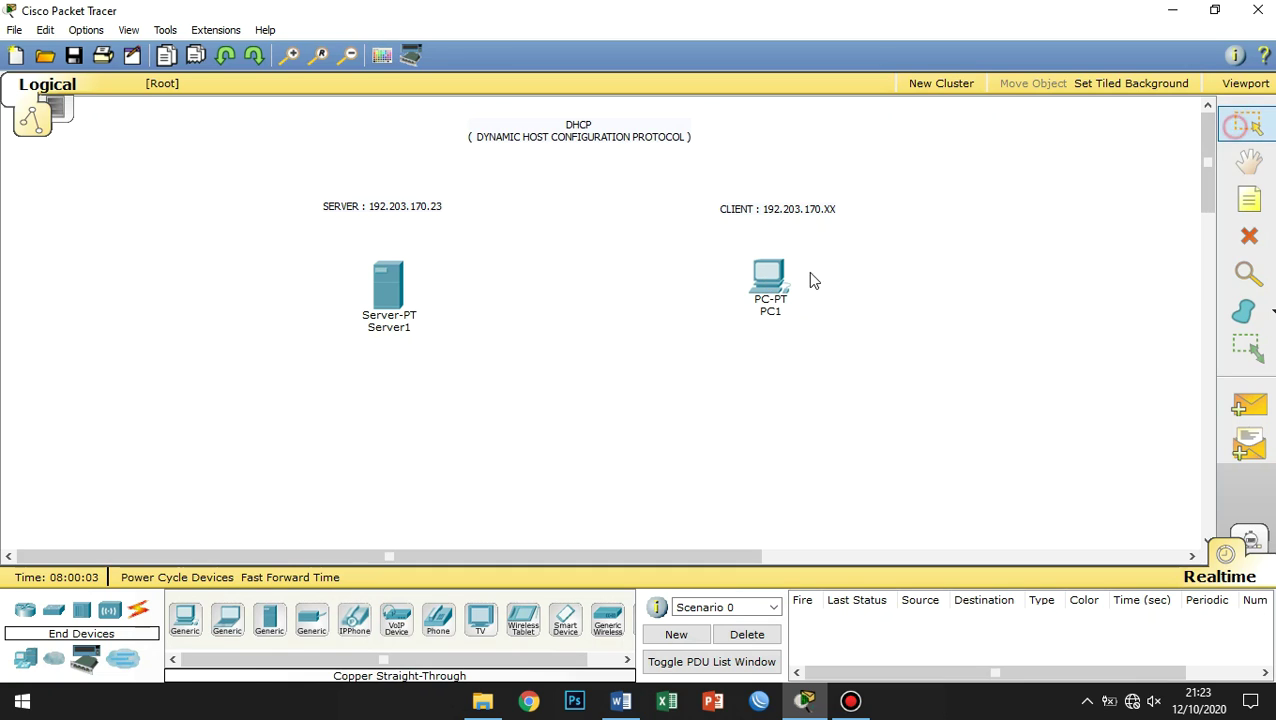
- Add a 2950-24 switch midway between the server and the PC
left_click(54, 611)
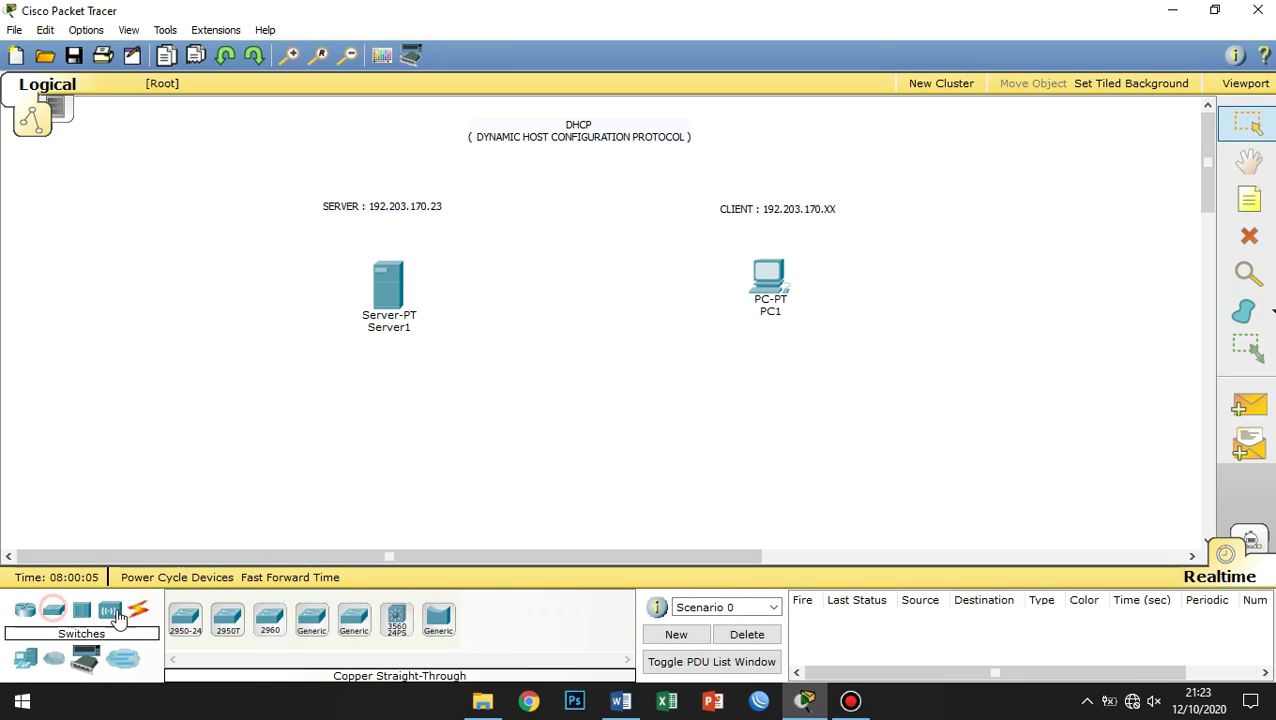
left_click(182, 622)
left_click(579, 290)
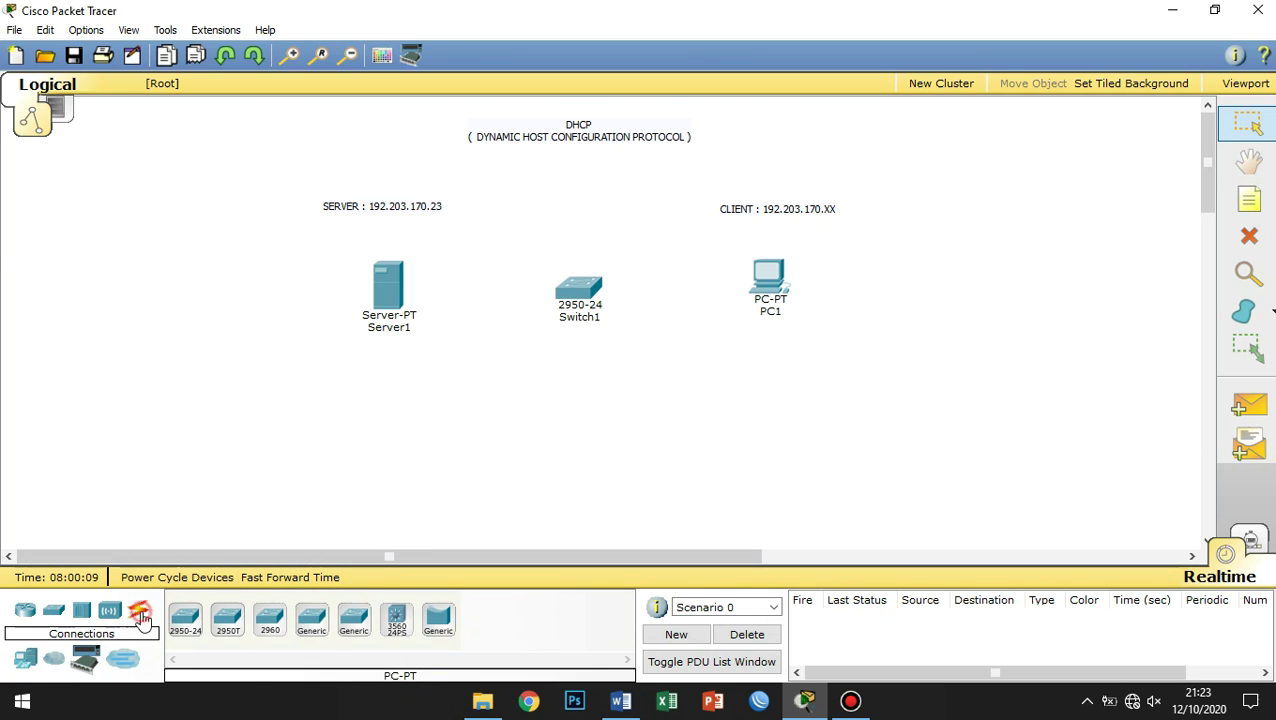
- Connect the server to the switch's FastEthernet0/4 port with a copper straight-through cable
left_click(140, 618)
left_click(269, 620)
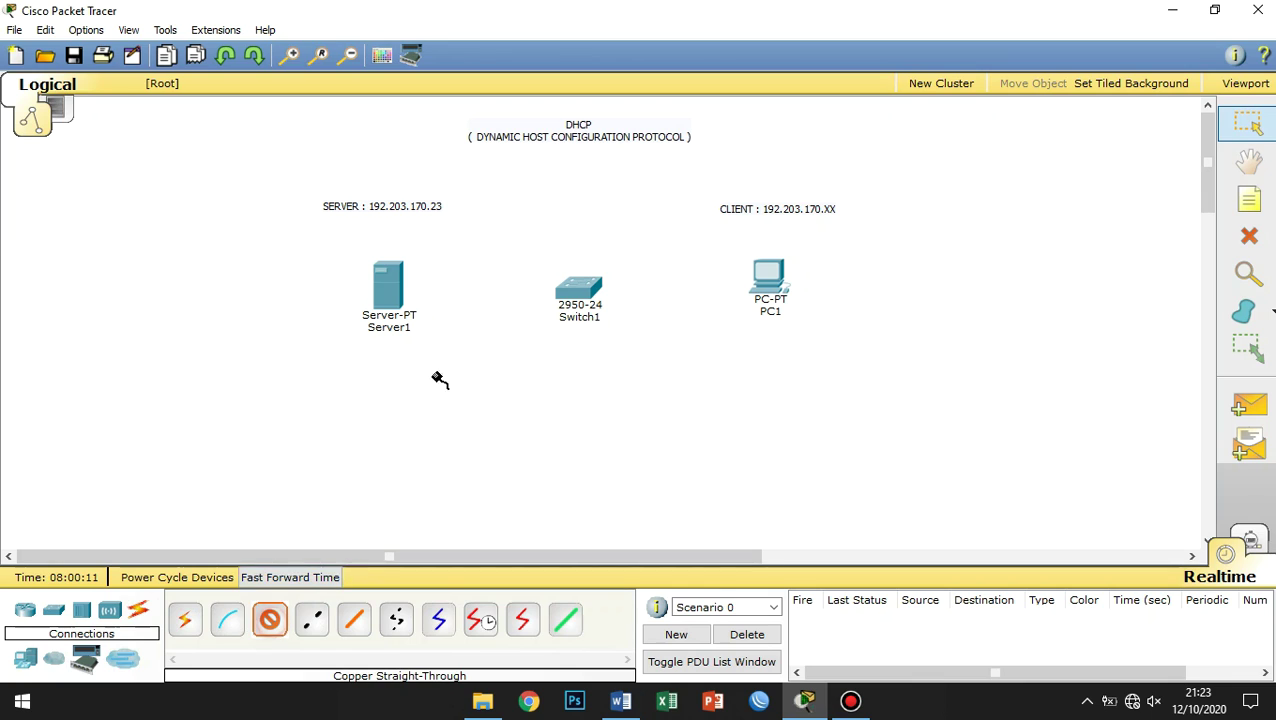
left_click(397, 273)
left_click(430, 274)
left_click(575, 290)
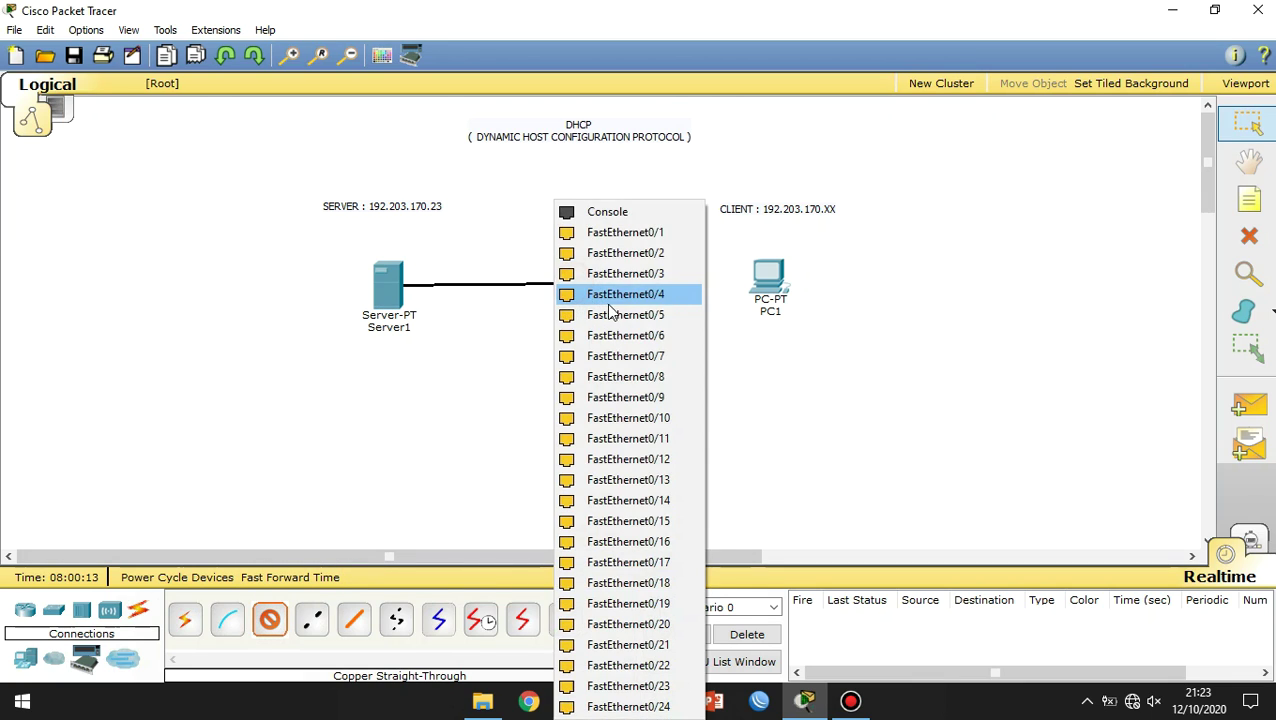
left_click(610, 302)
- Connect the switch to the PC's network port with a copper straight-through cable
left_click(271, 625)
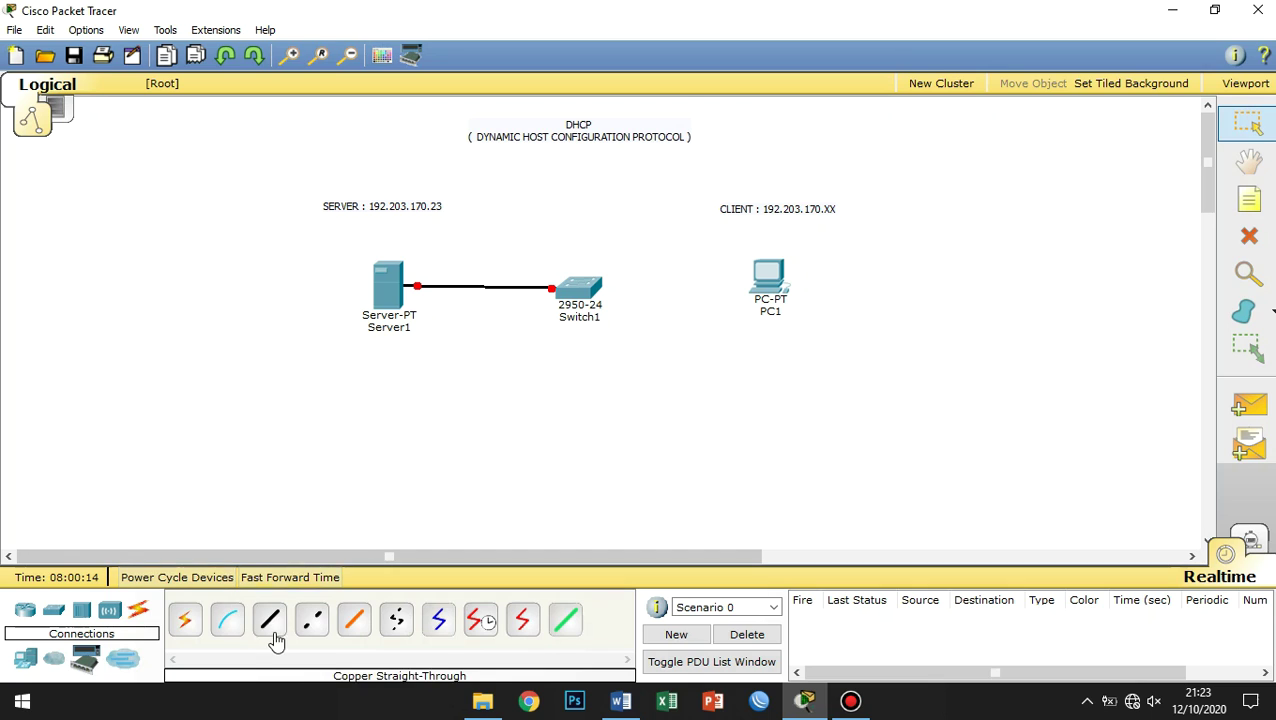
left_click(596, 289)
left_click(684, 294)
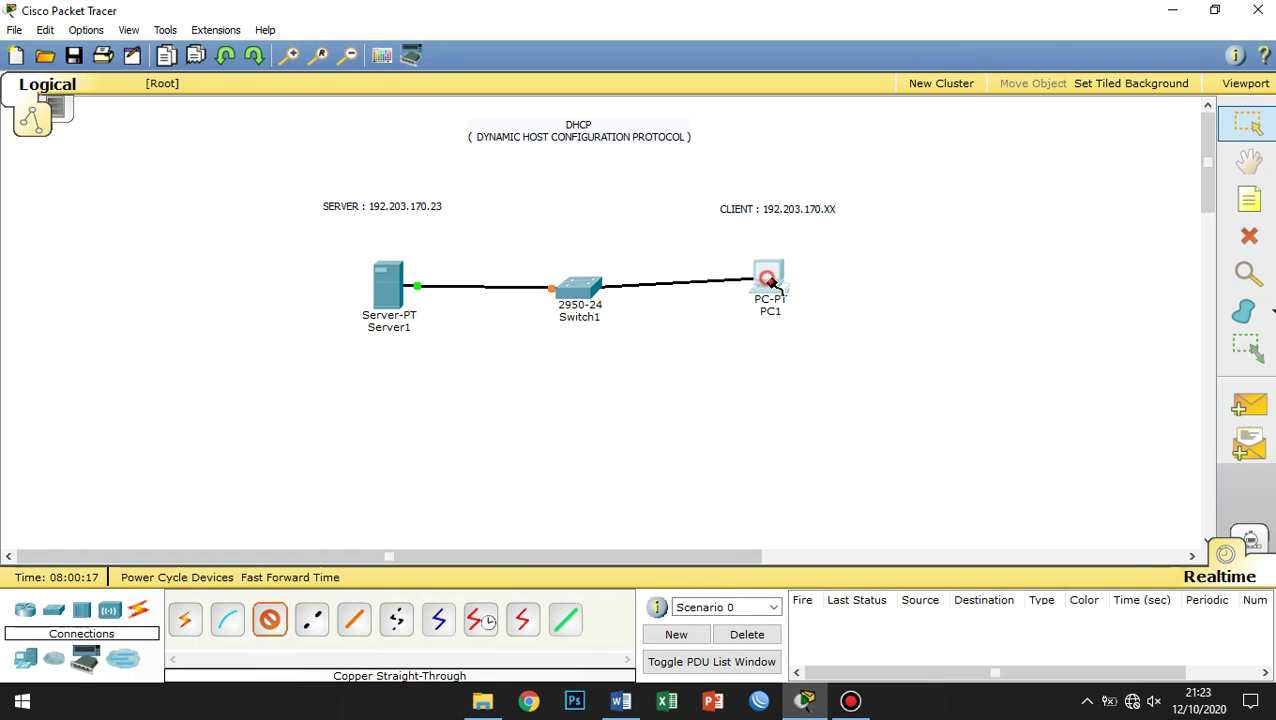
left_click(770, 283)
left_click(785, 292)
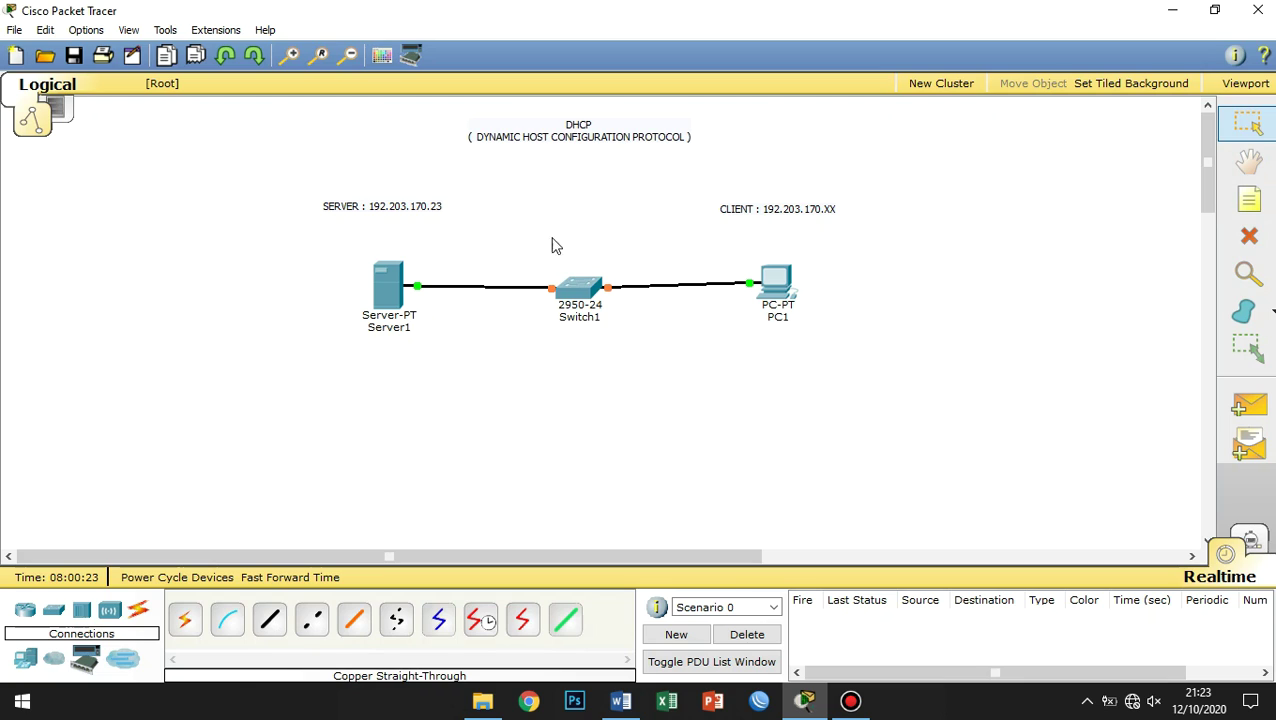
left_click_drag(333, 236, 462, 389)
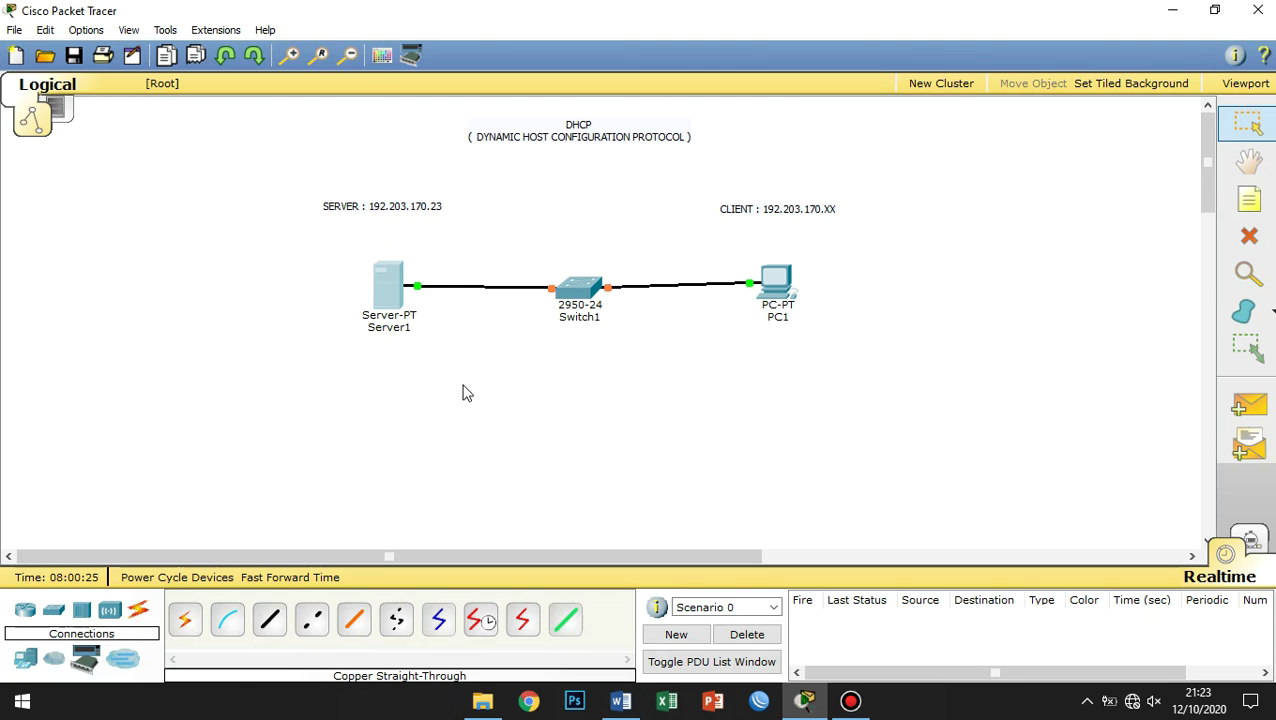
left_click_drag(734, 249, 846, 356)
left_click(849, 400)
left_click(659, 479)
- Open the server's device window and look over its physical view and global configuration settings
double_click(386, 285)
left_click_drag(665, 139, 842, 100)
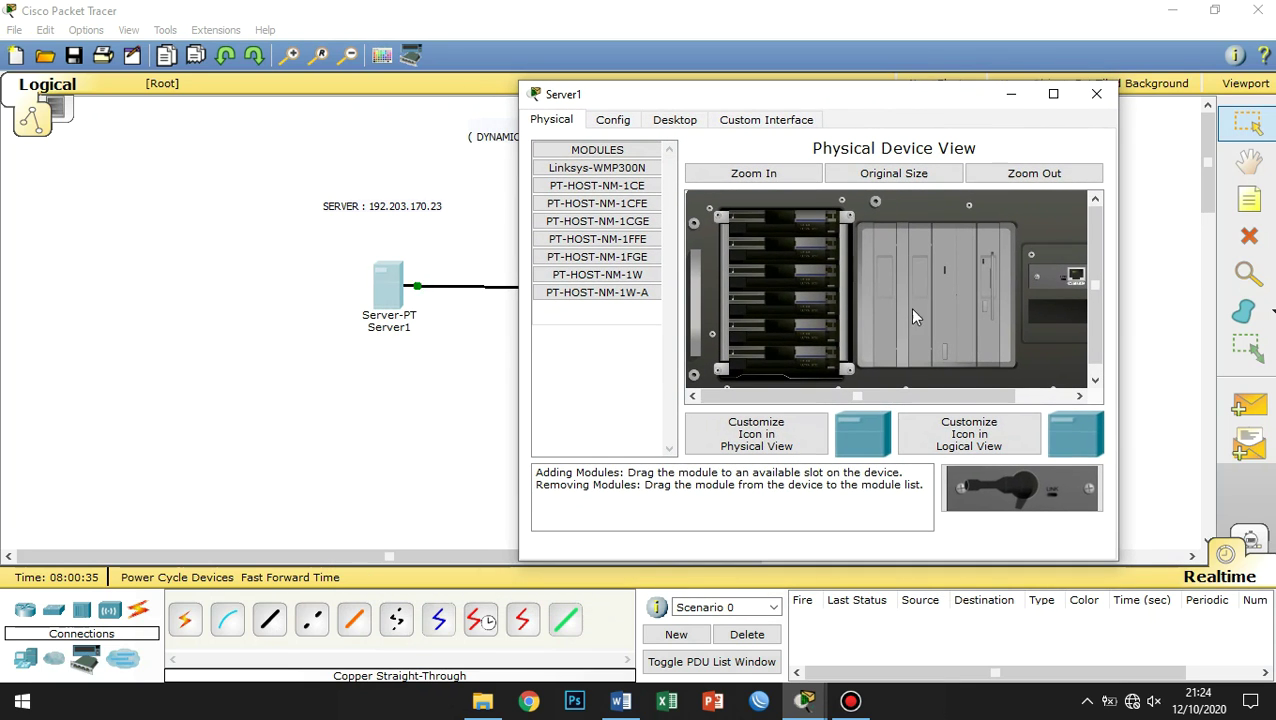
left_click_drag(858, 396, 939, 403)
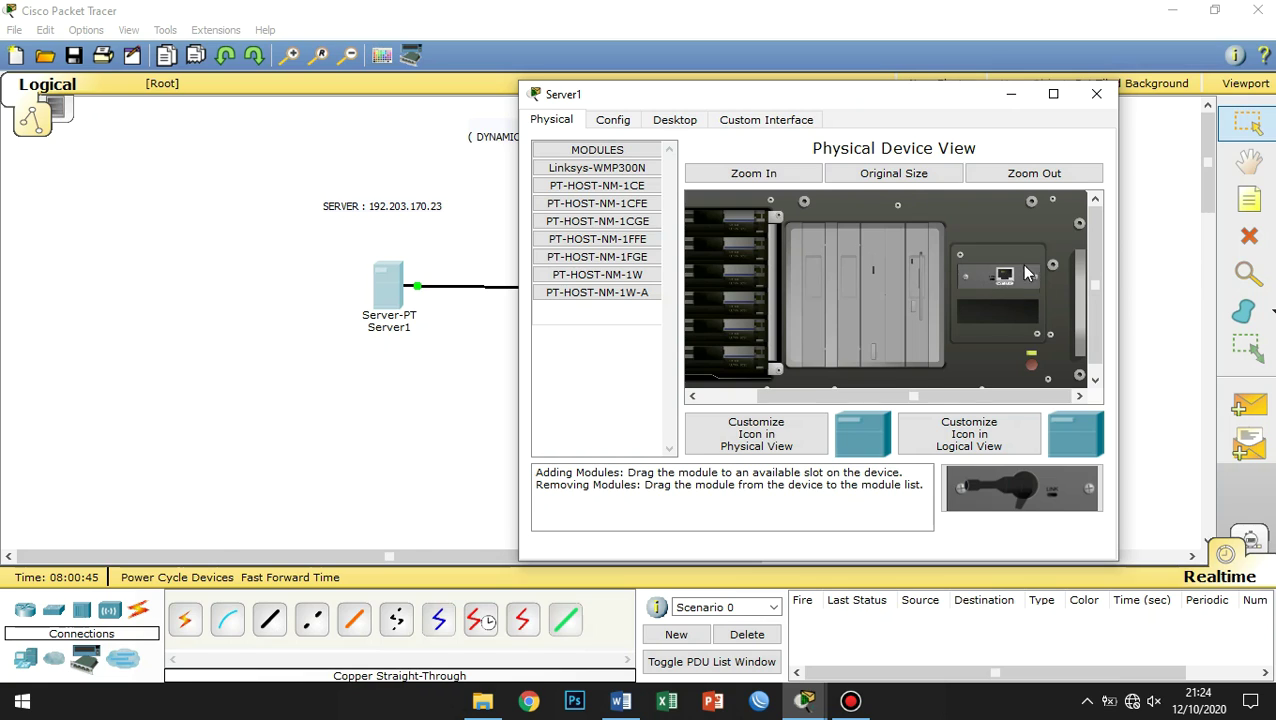
left_click_drag(970, 396, 914, 396)
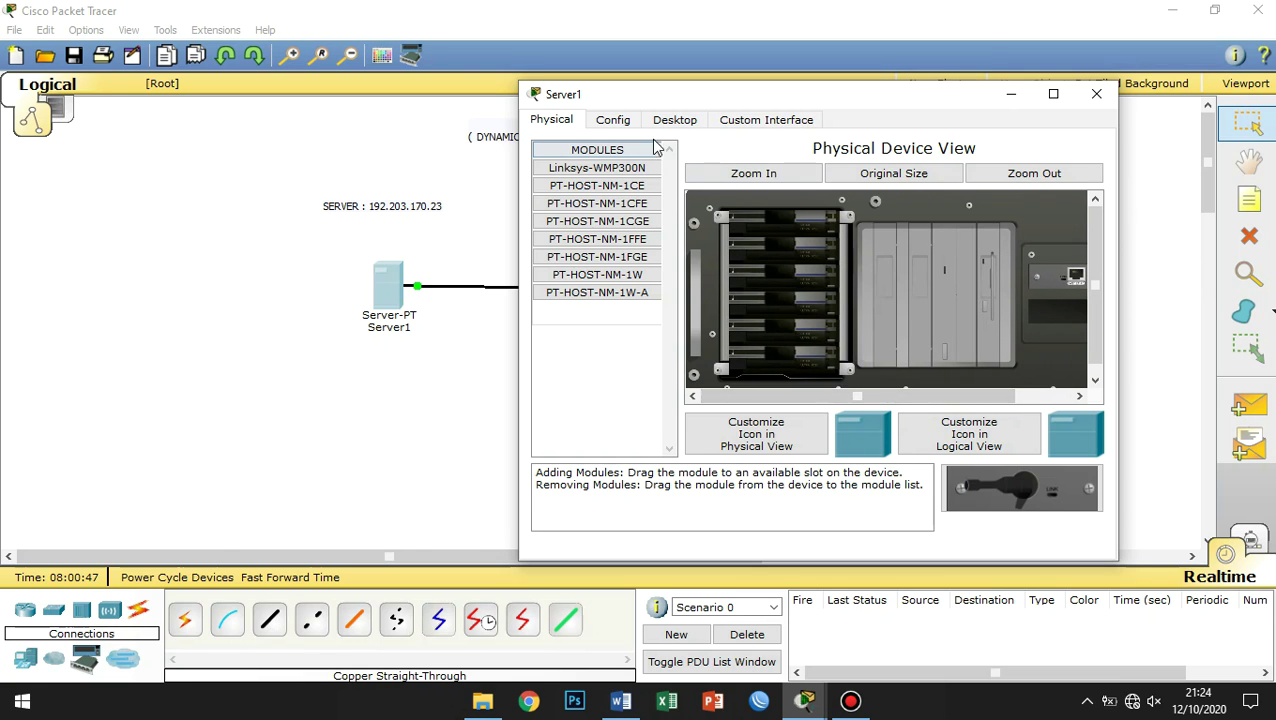
left_click(632, 119)
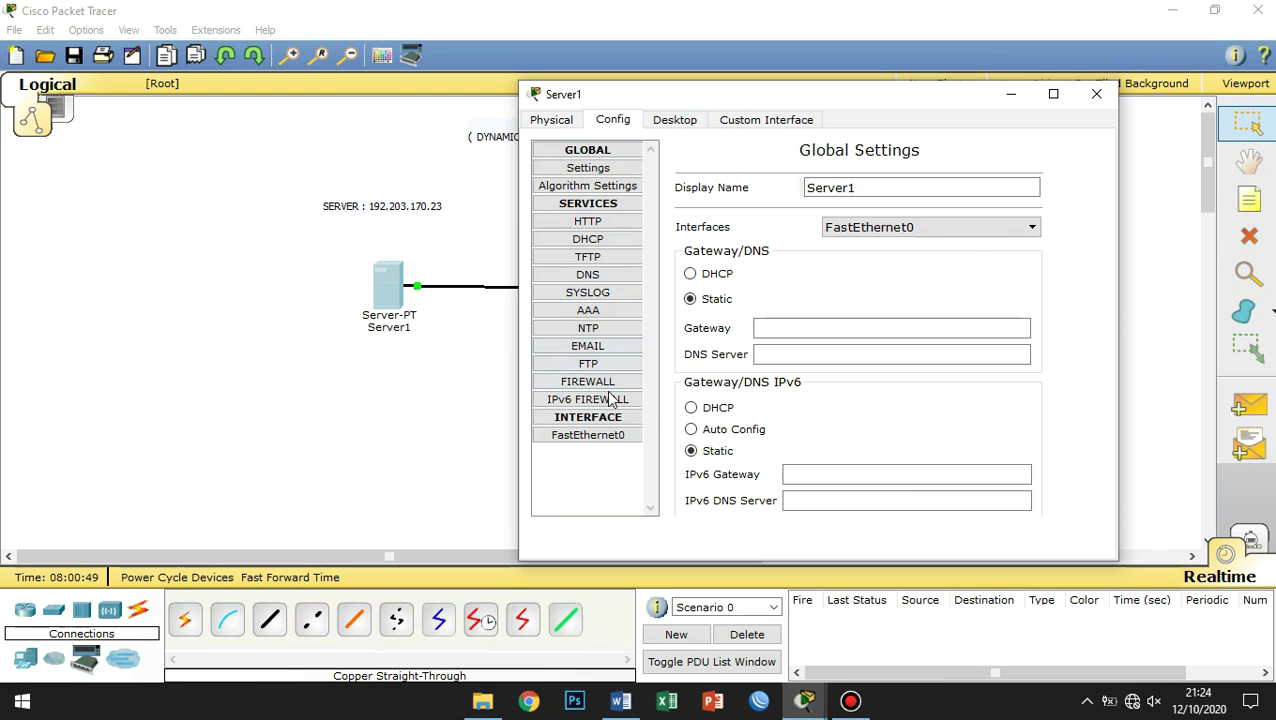
left_click(600, 436)
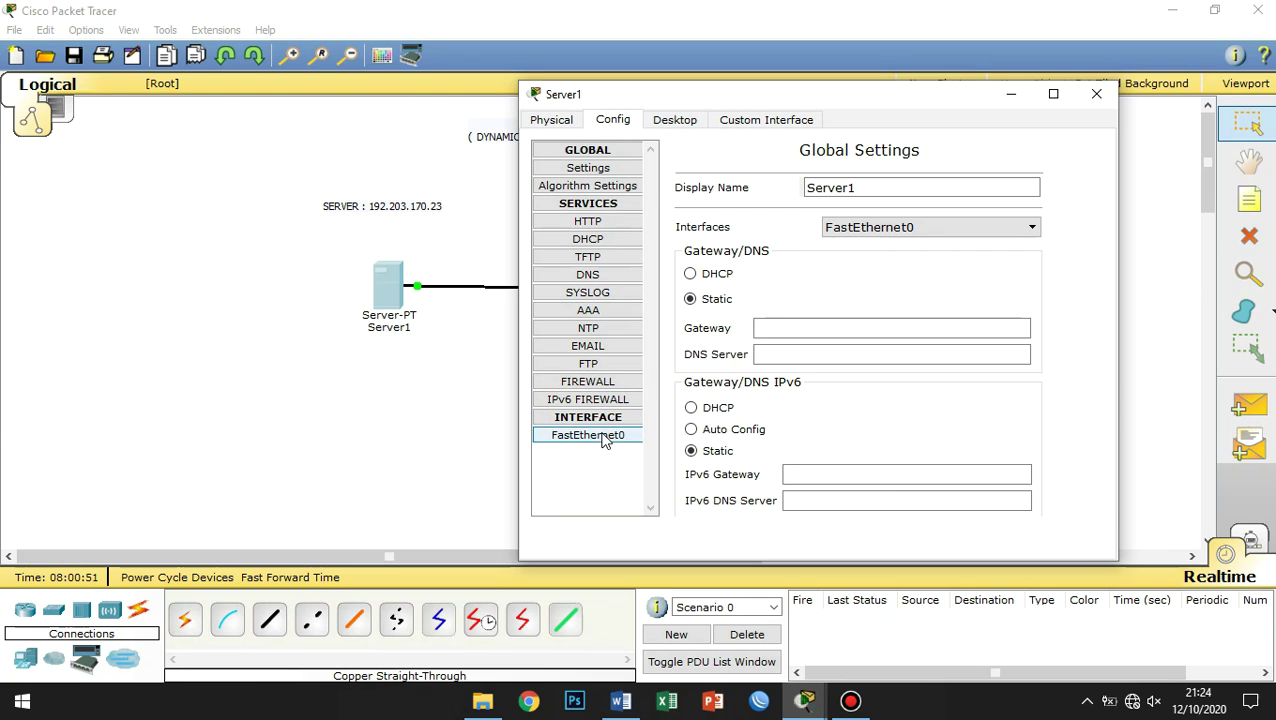
- Give the server the static IP address 192.203.170.23, subnet mask 255.255.255.0 and default gateway 192.203.170.1, leaving the DNS server empty
left_click(675, 120)
left_click_drag(726, 99, 760, 104)
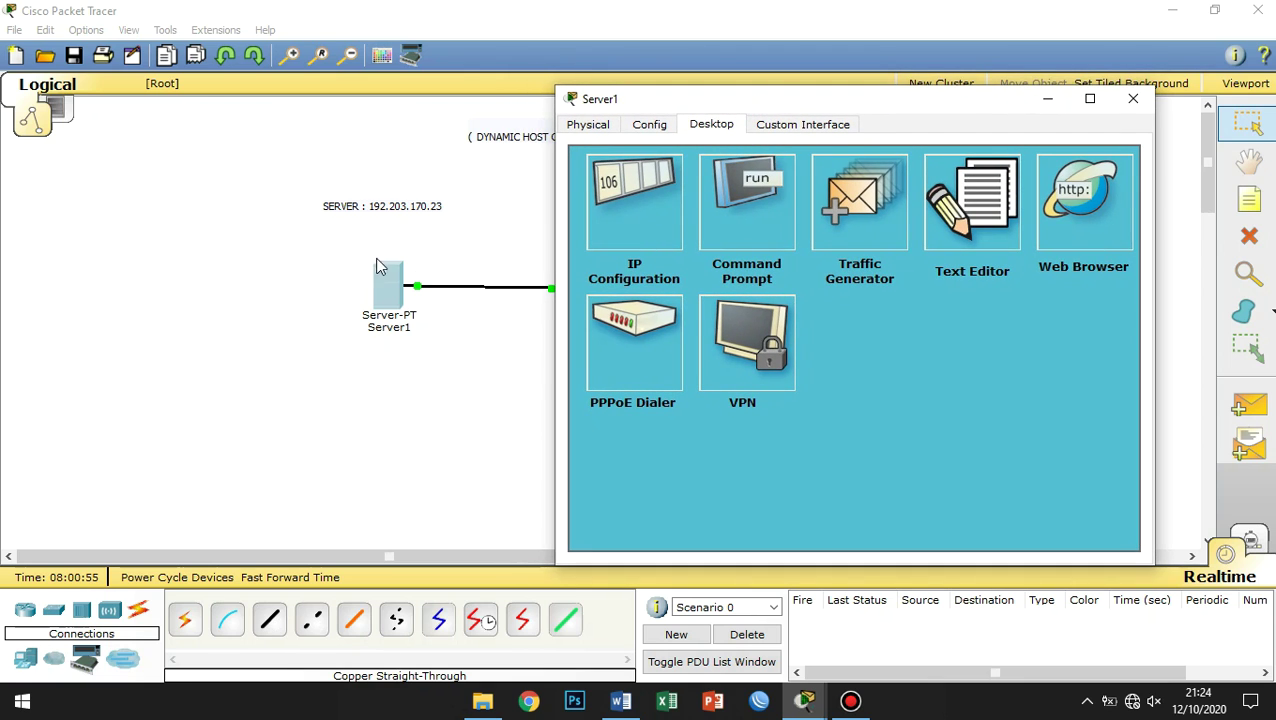
left_click_drag(877, 104, 891, 154)
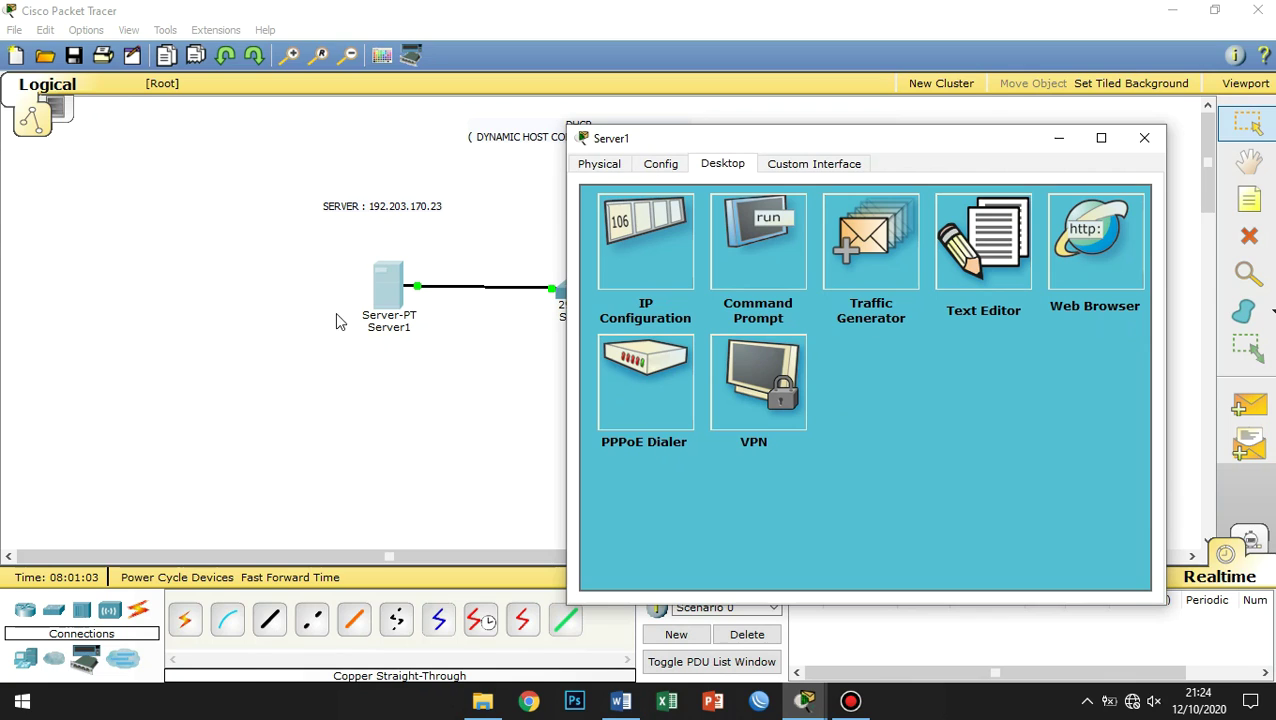
left_click_drag(857, 147, 892, 125)
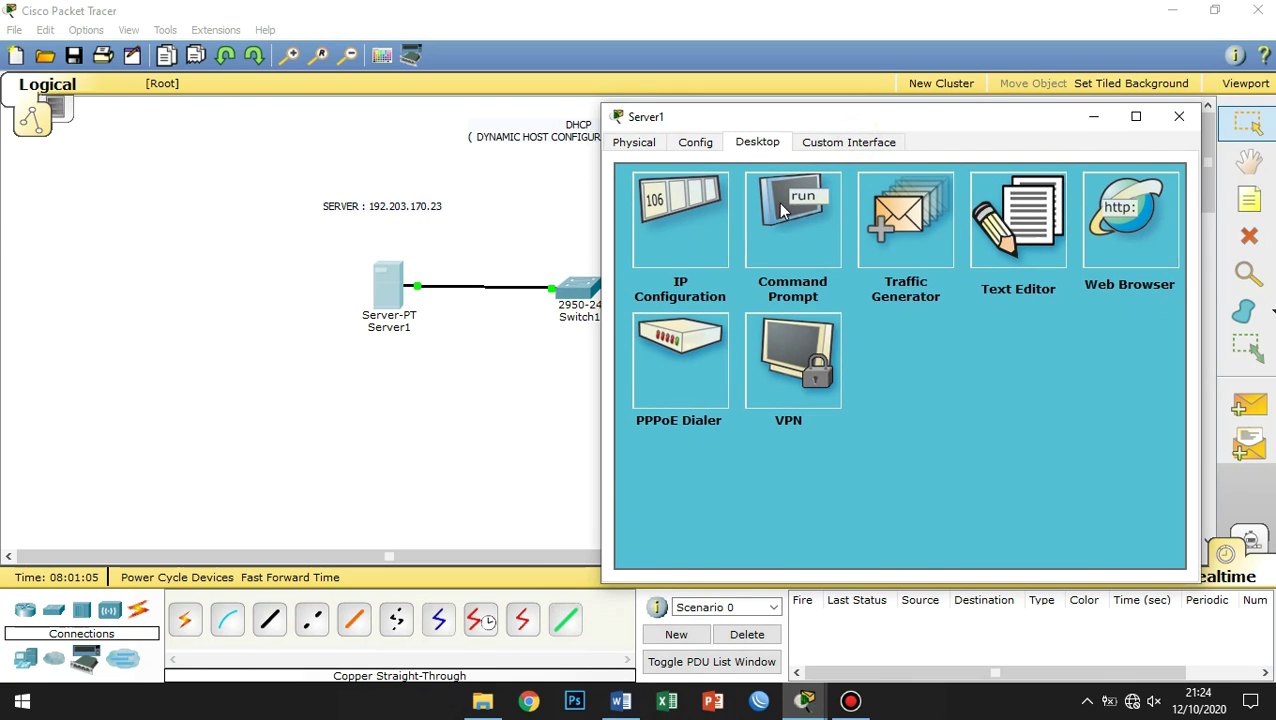
left_click(683, 234)
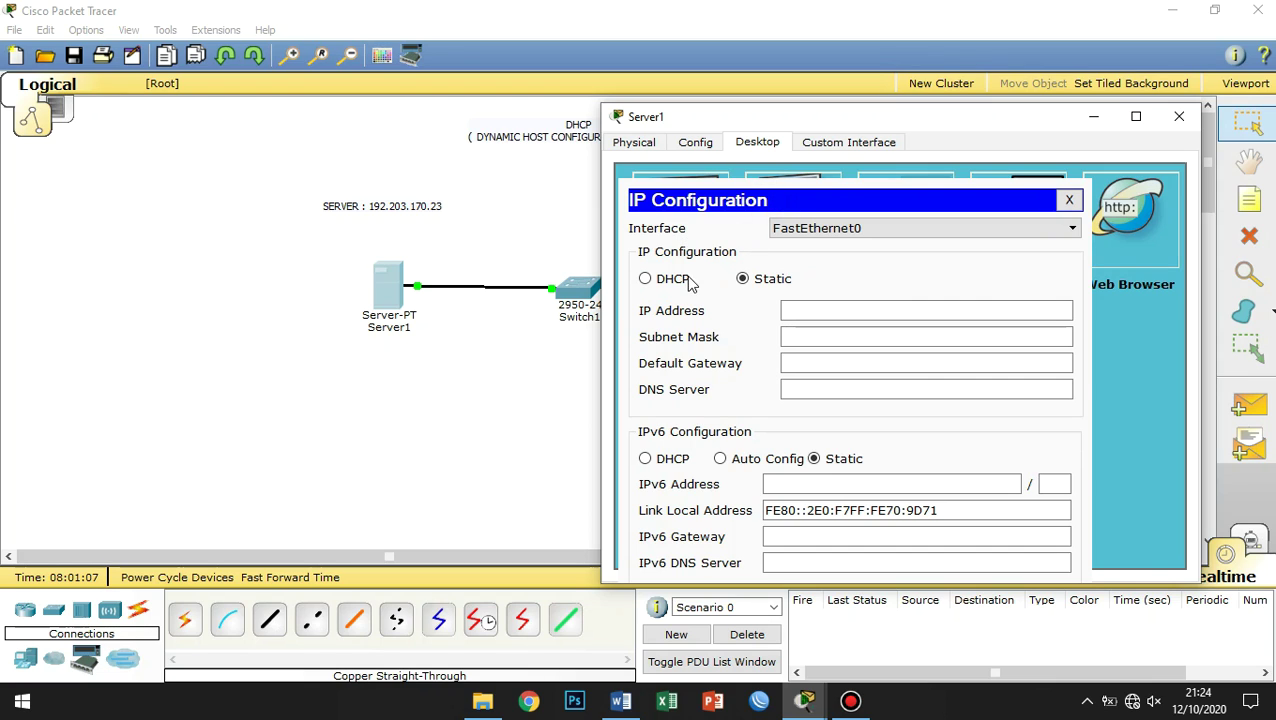
left_click(800, 310)
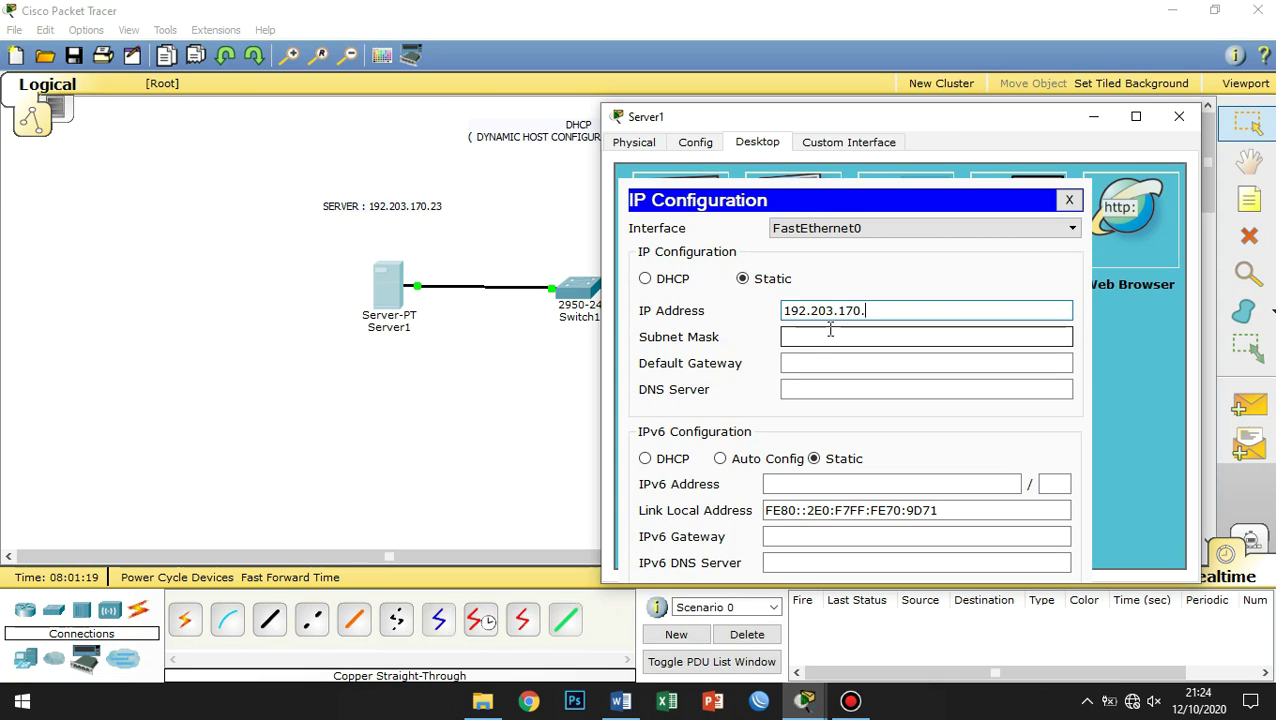
left_click(833, 336)
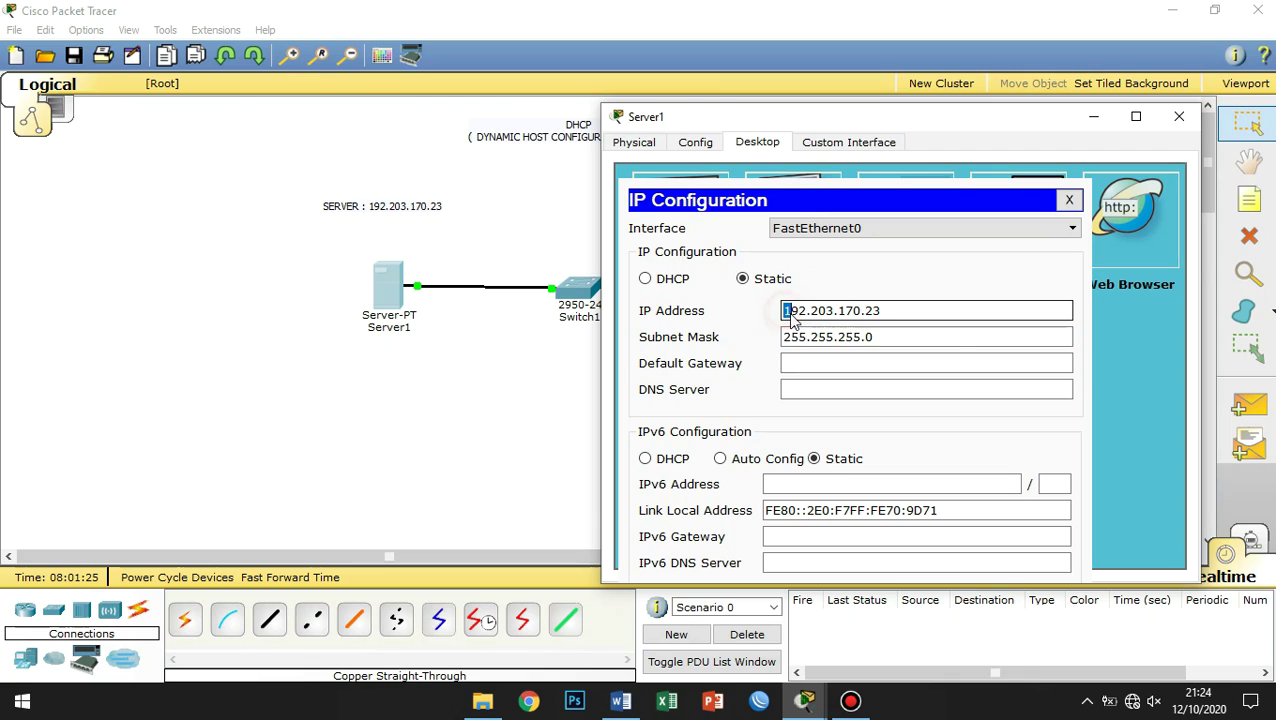
left_click(818, 363)
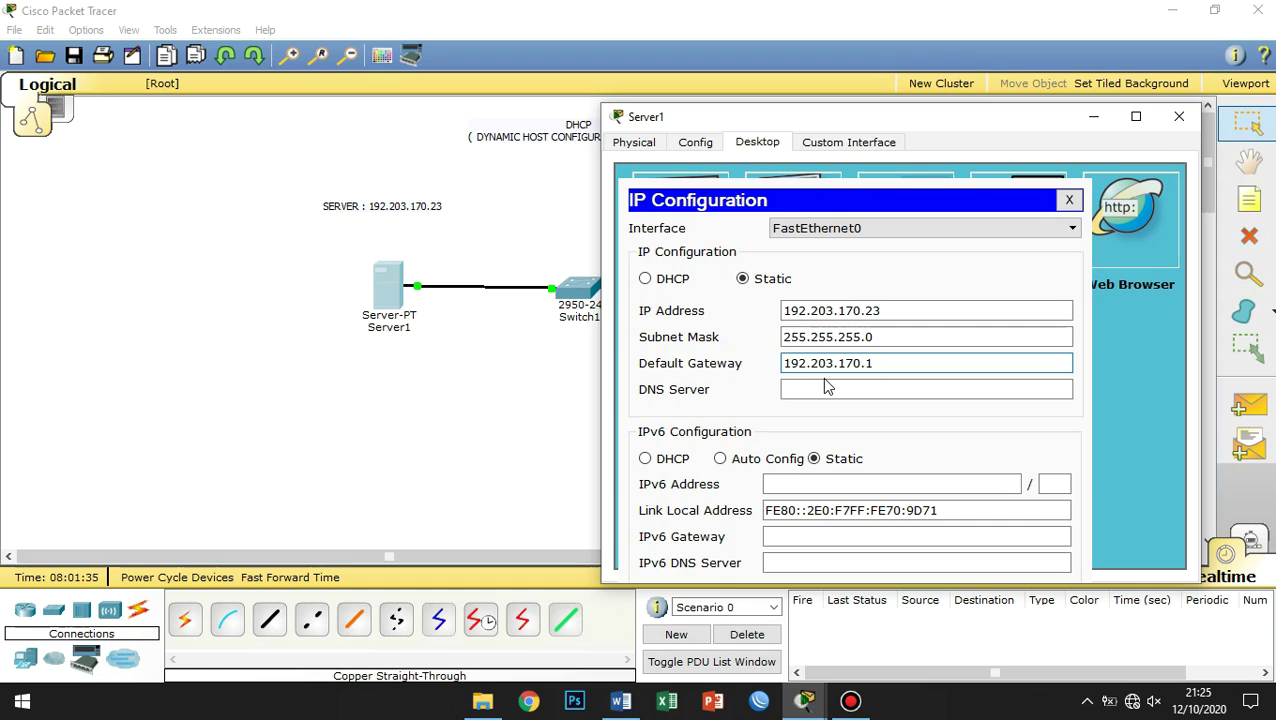
left_click(825, 388)
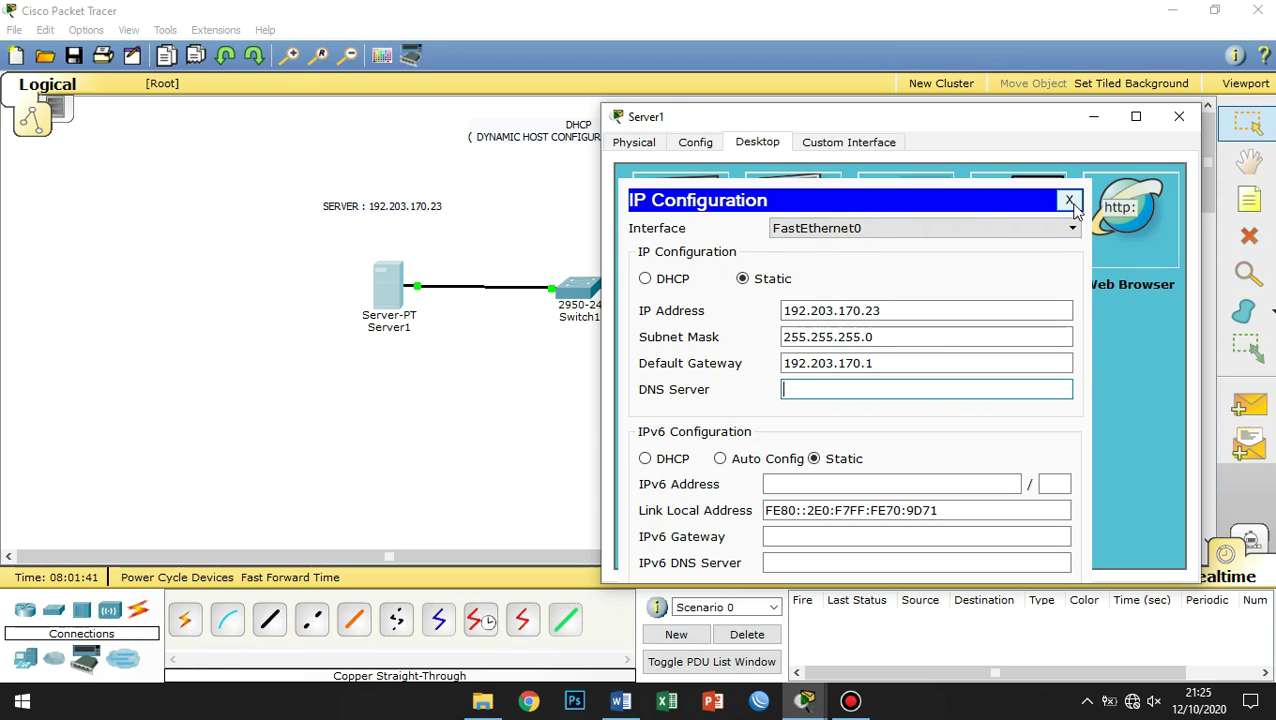
left_click(1069, 202)
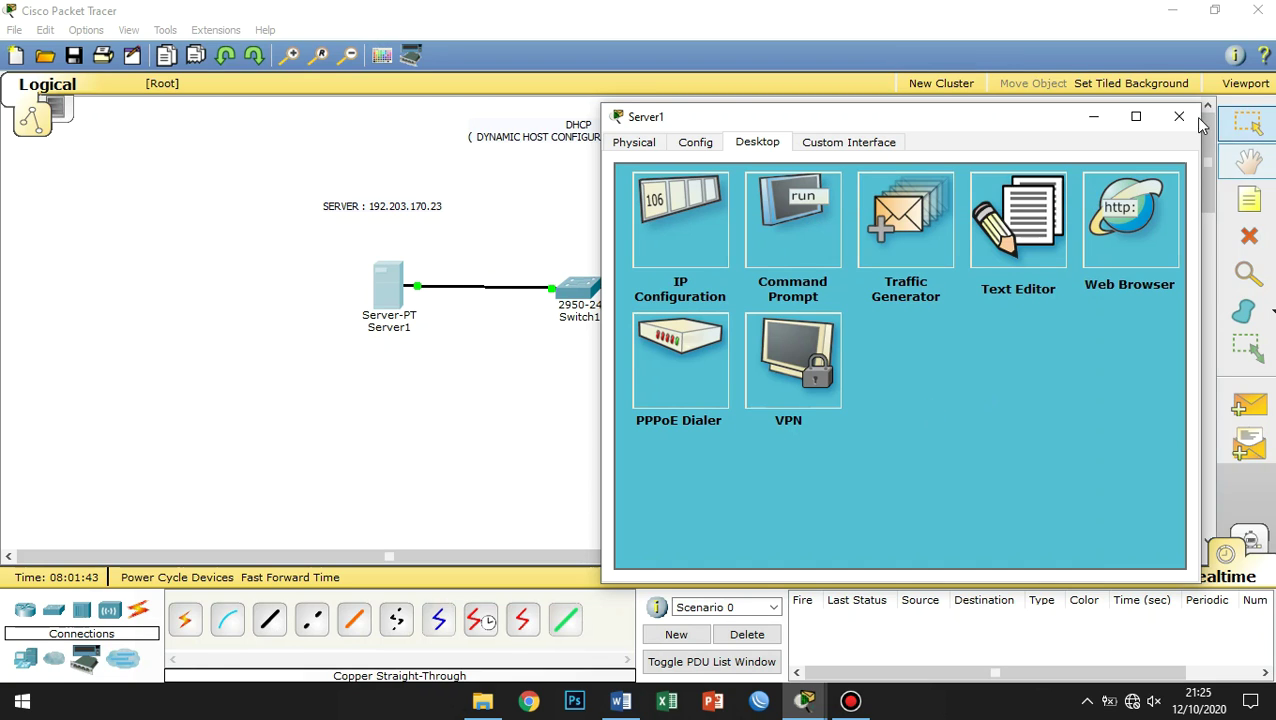
- Turn on the DHCP service in the server's configuration
left_click(706, 142)
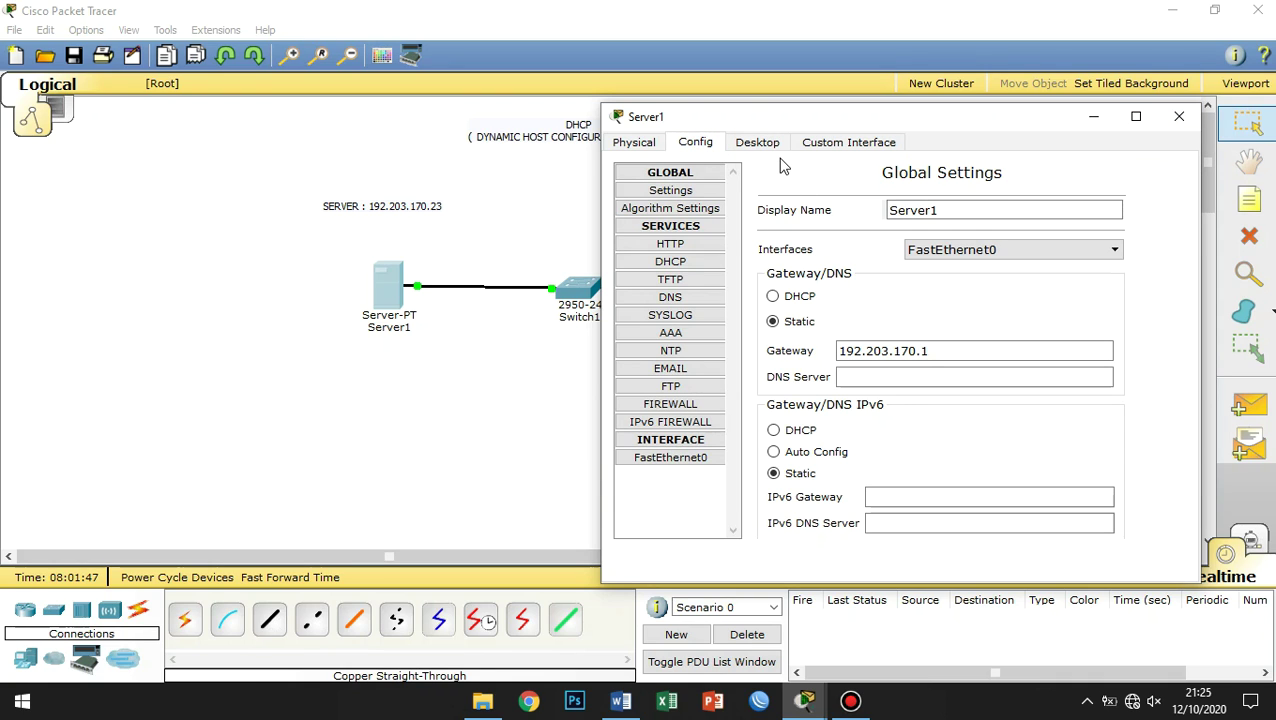
left_click(698, 227)
left_click(698, 227)
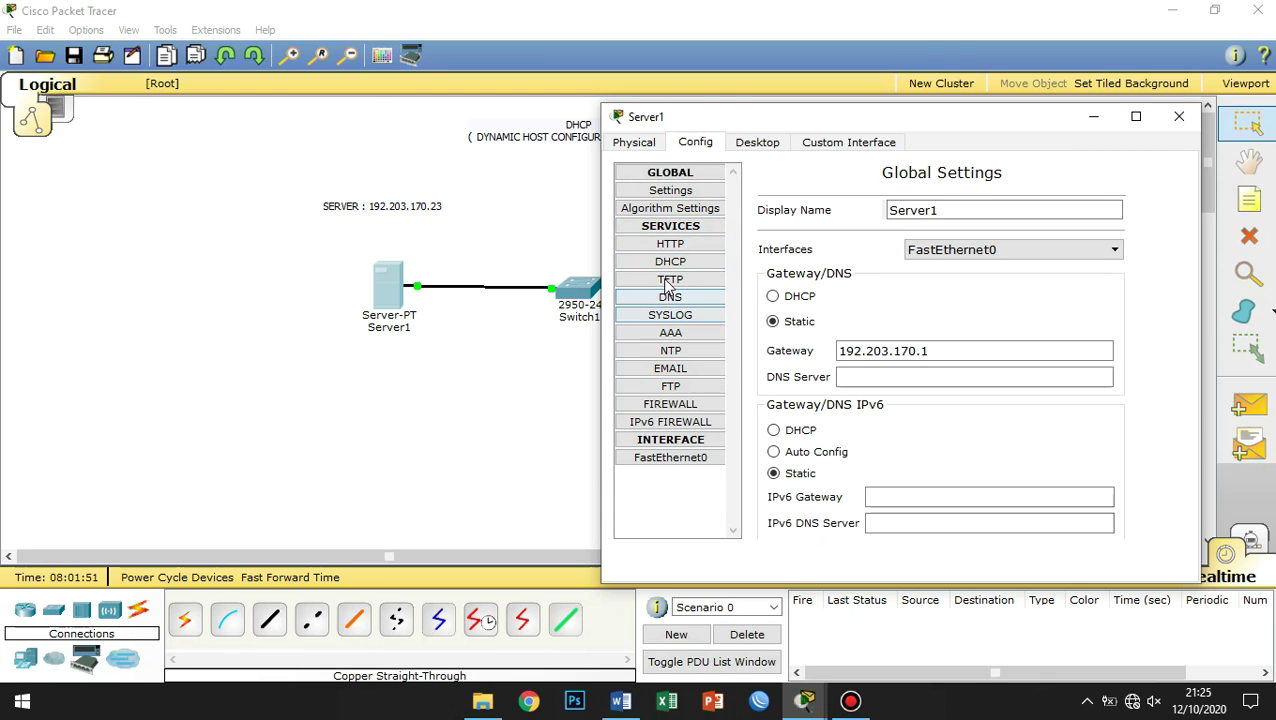
left_click(670, 262)
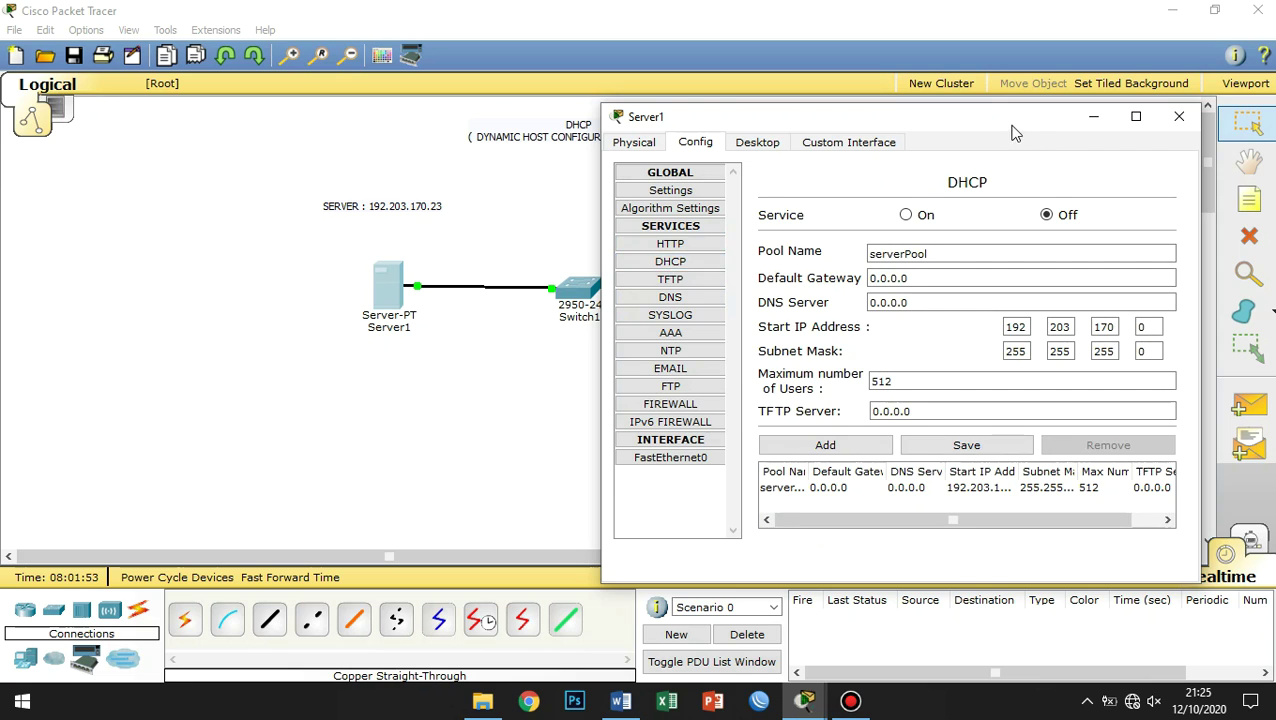
left_click_drag(1012, 130, 958, 74)
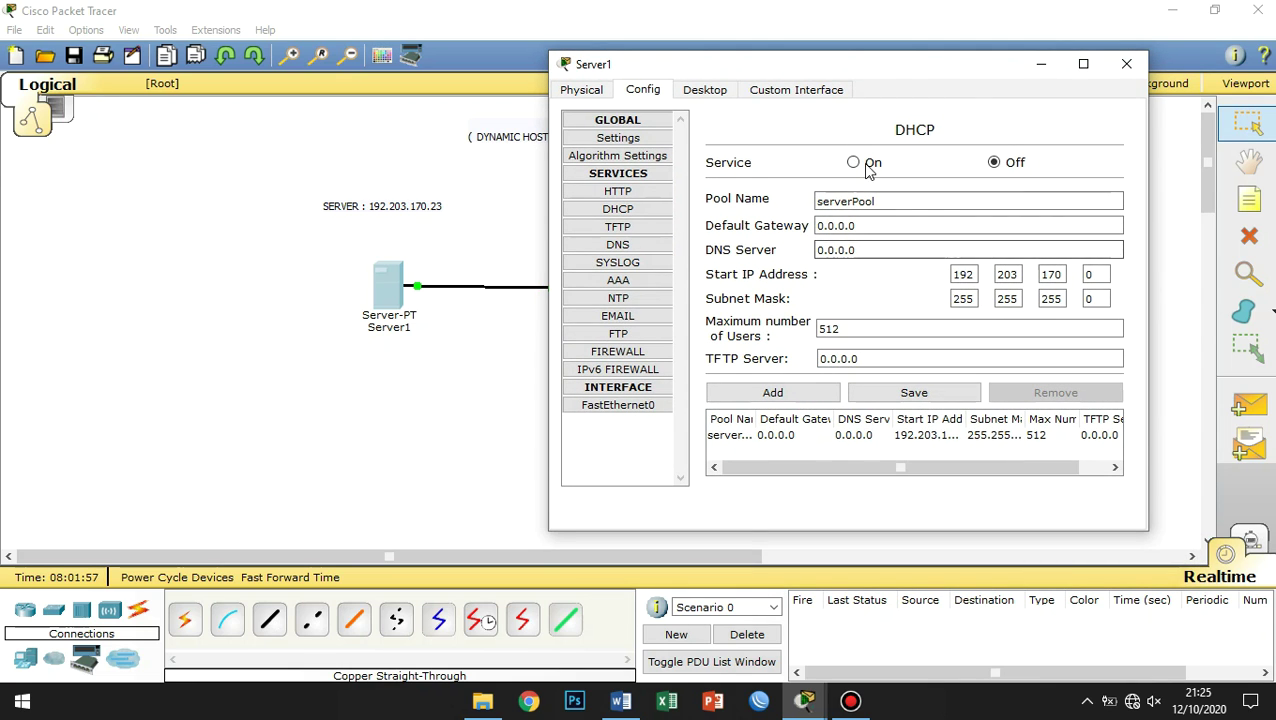
left_click(854, 164)
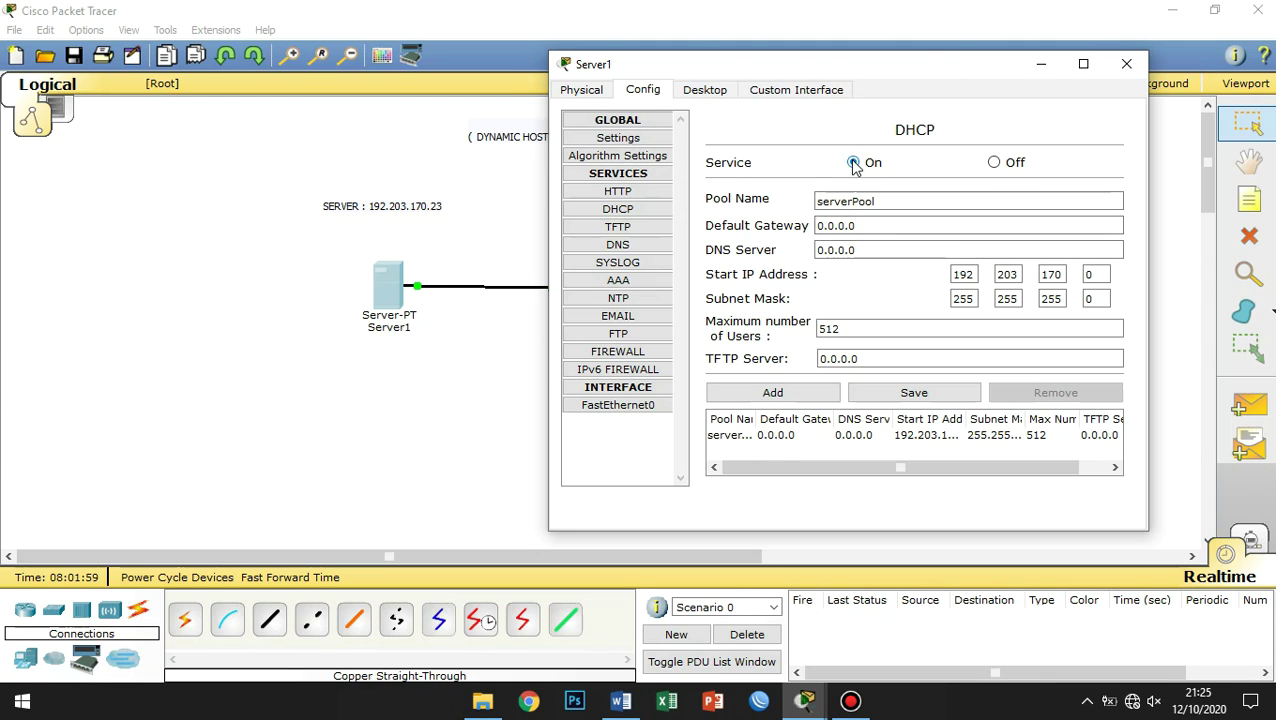
- Set the DHCP pool's default gateway to 192.203.170.1
left_click(890, 207)
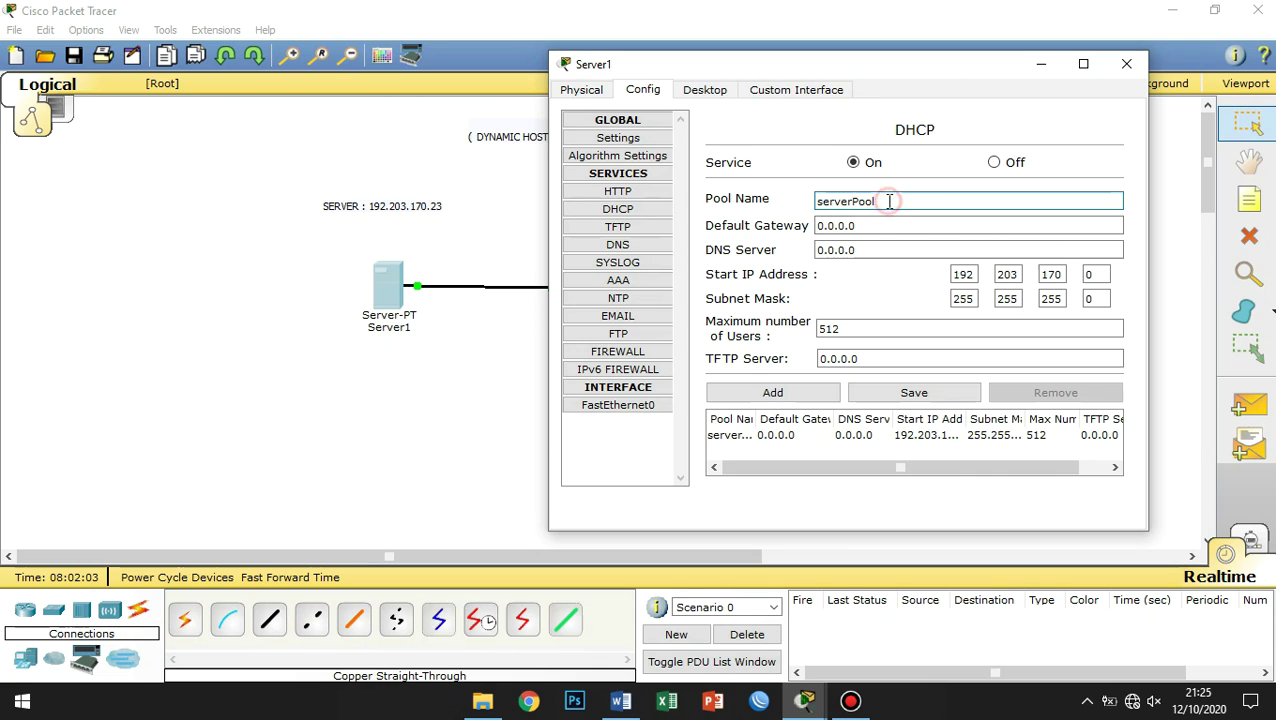
left_click(815, 226)
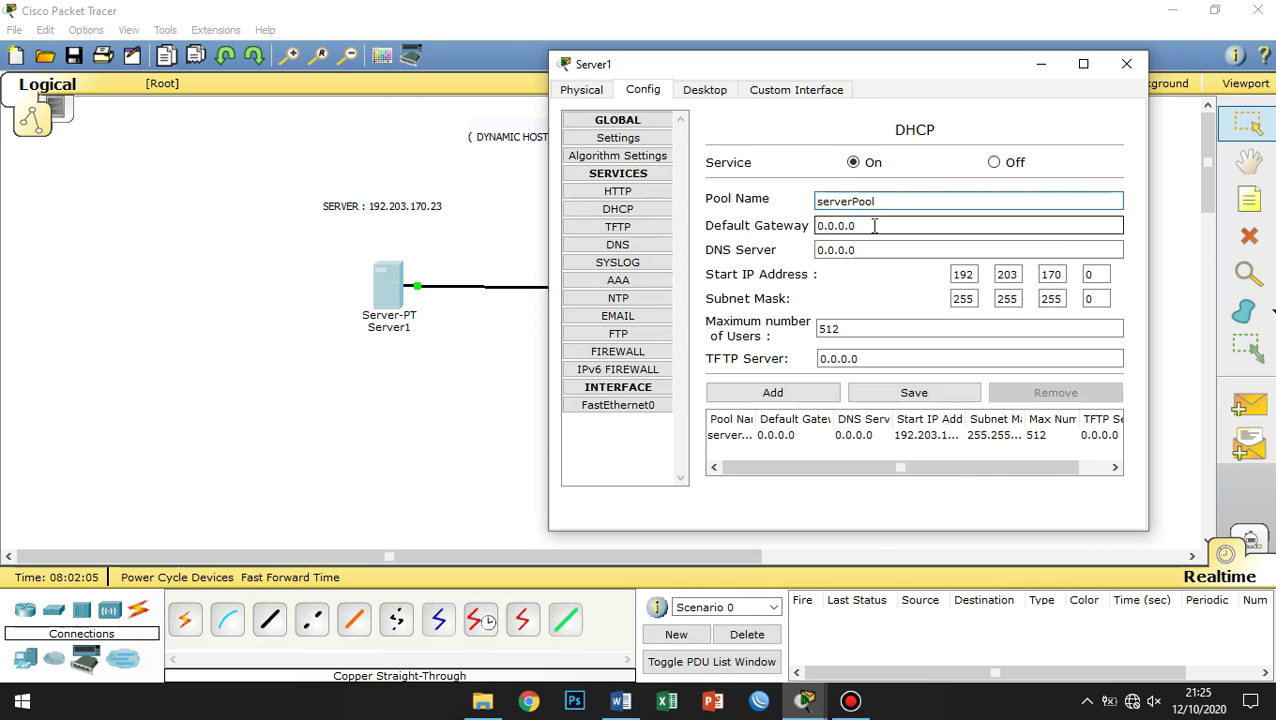
left_click_drag(815, 226, 860, 226)
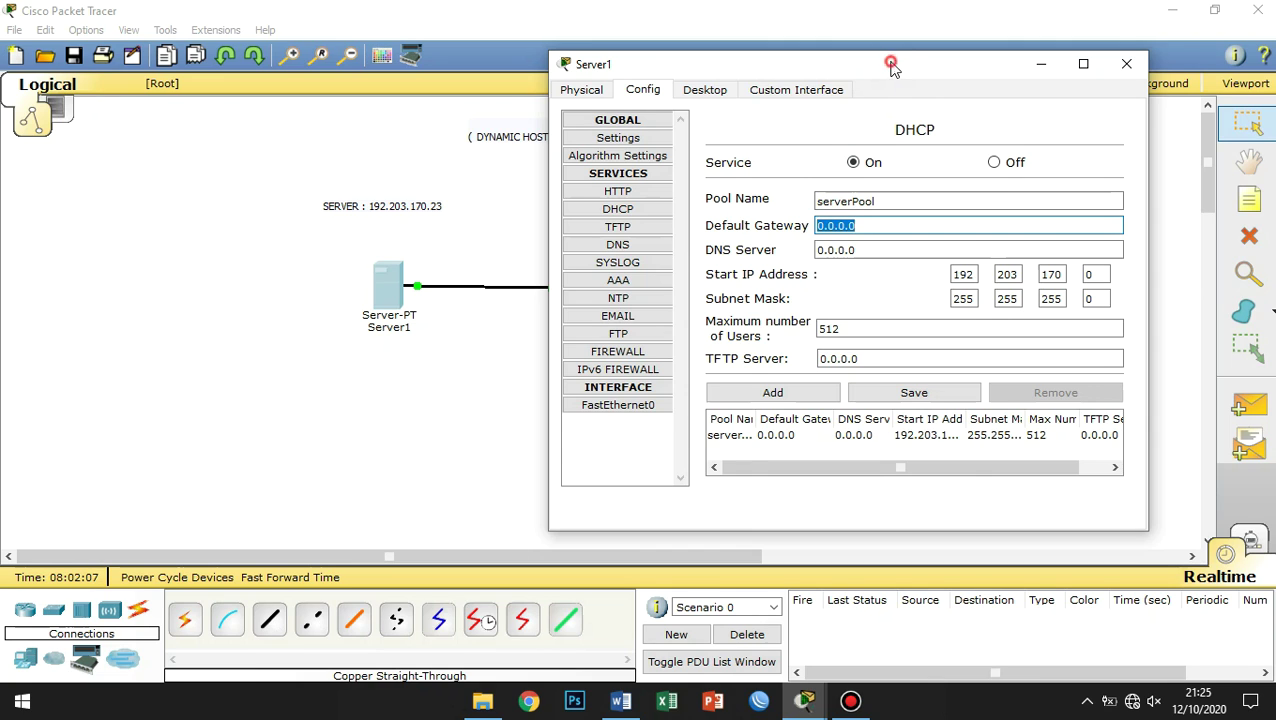
left_click_drag(890, 63, 912, 78)
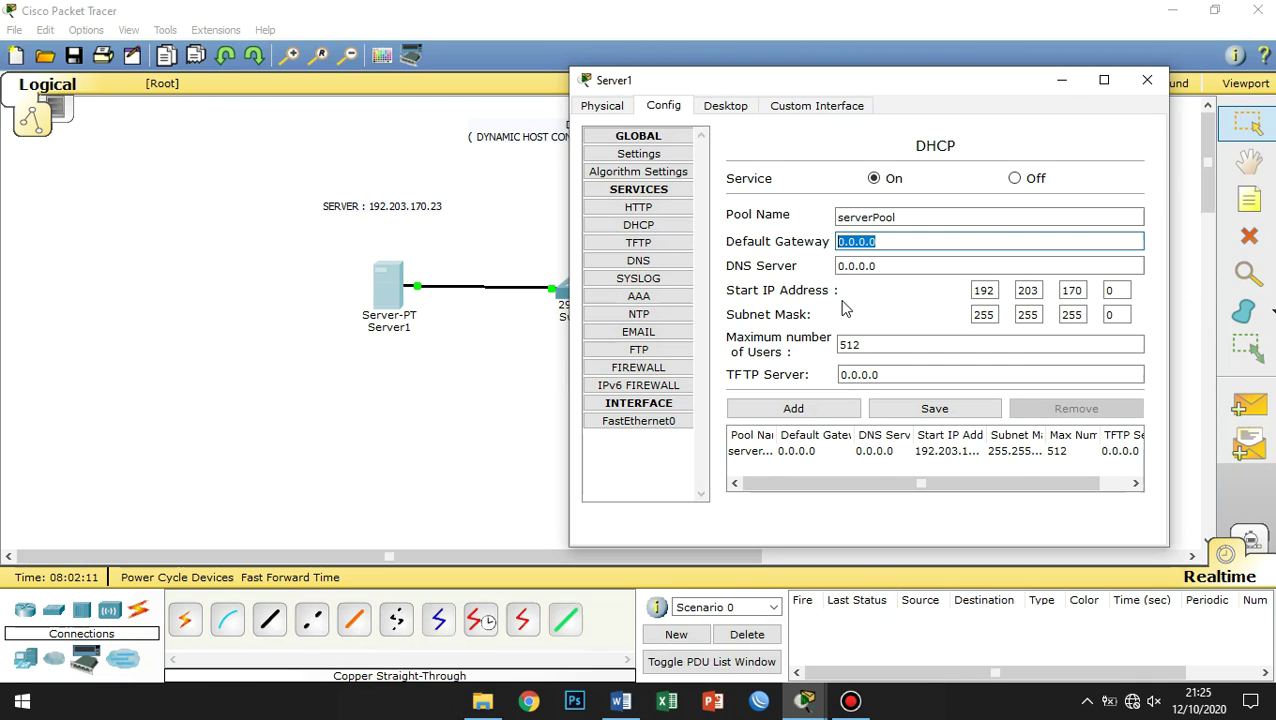
type("192.203.170.1")
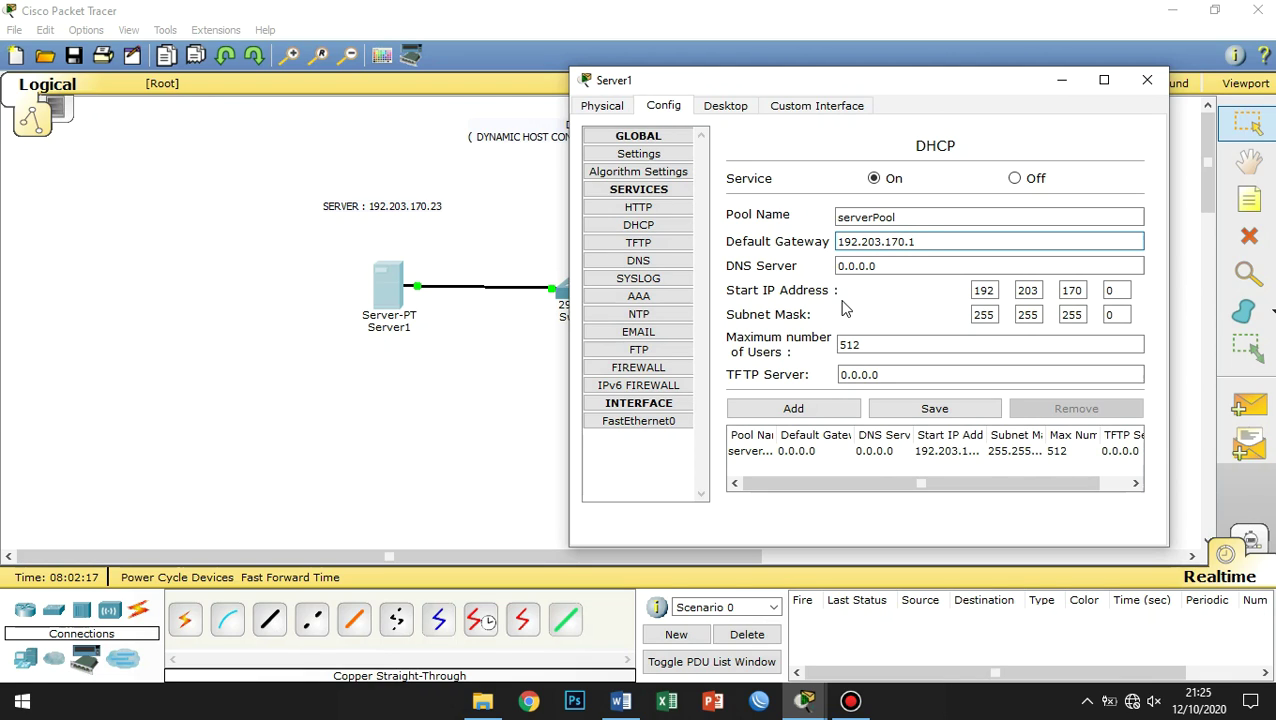
- Set the DHCP pool's start IP address to 192.203.170.24
left_click(918, 265)
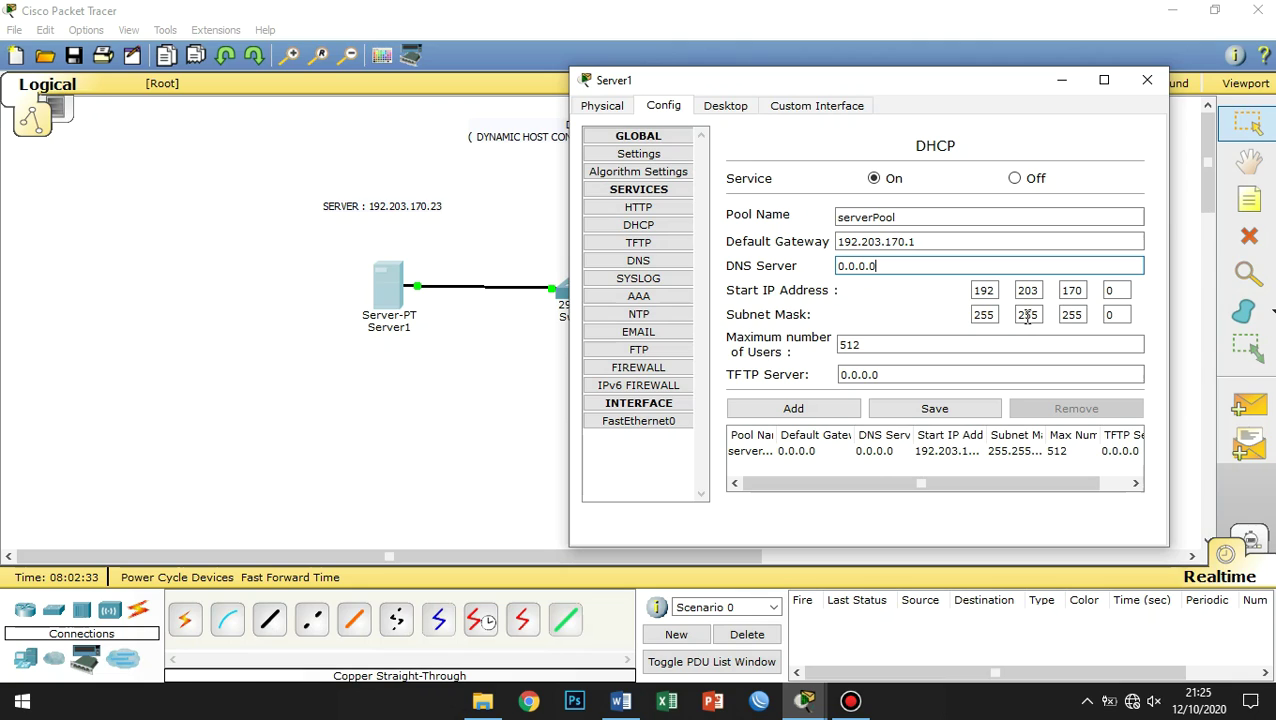
left_click(1116, 290)
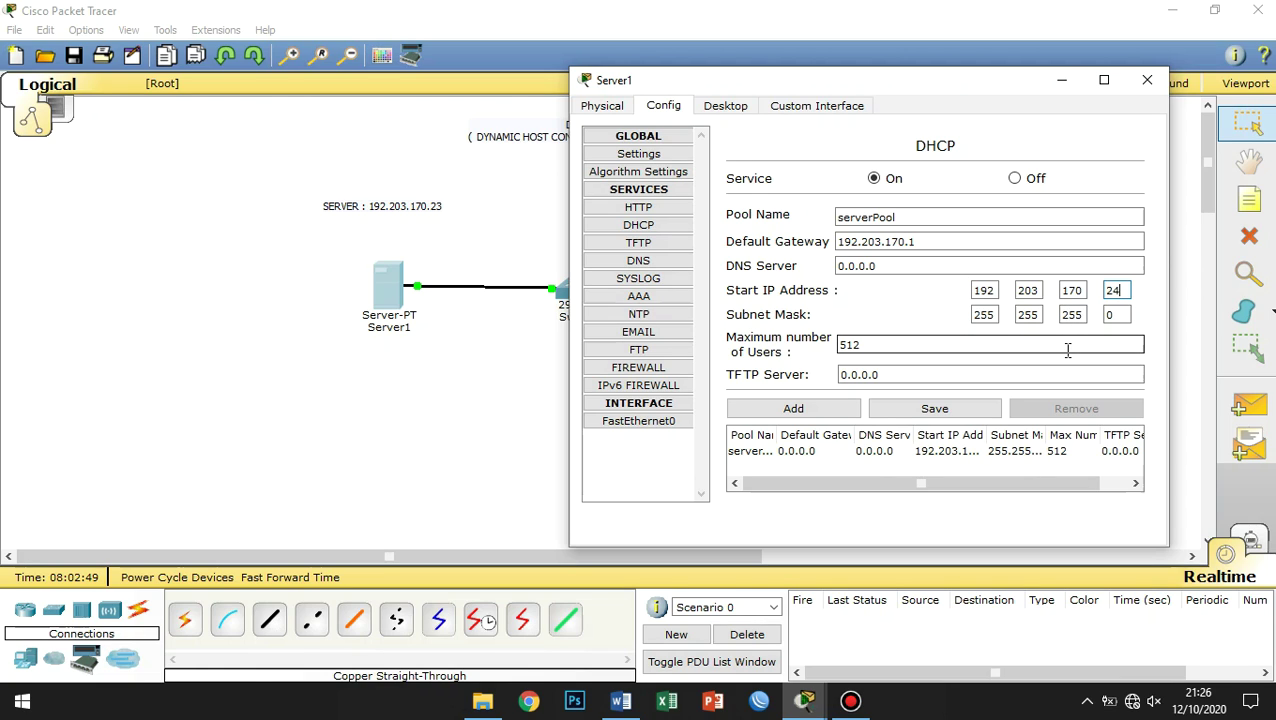
left_click(986, 314)
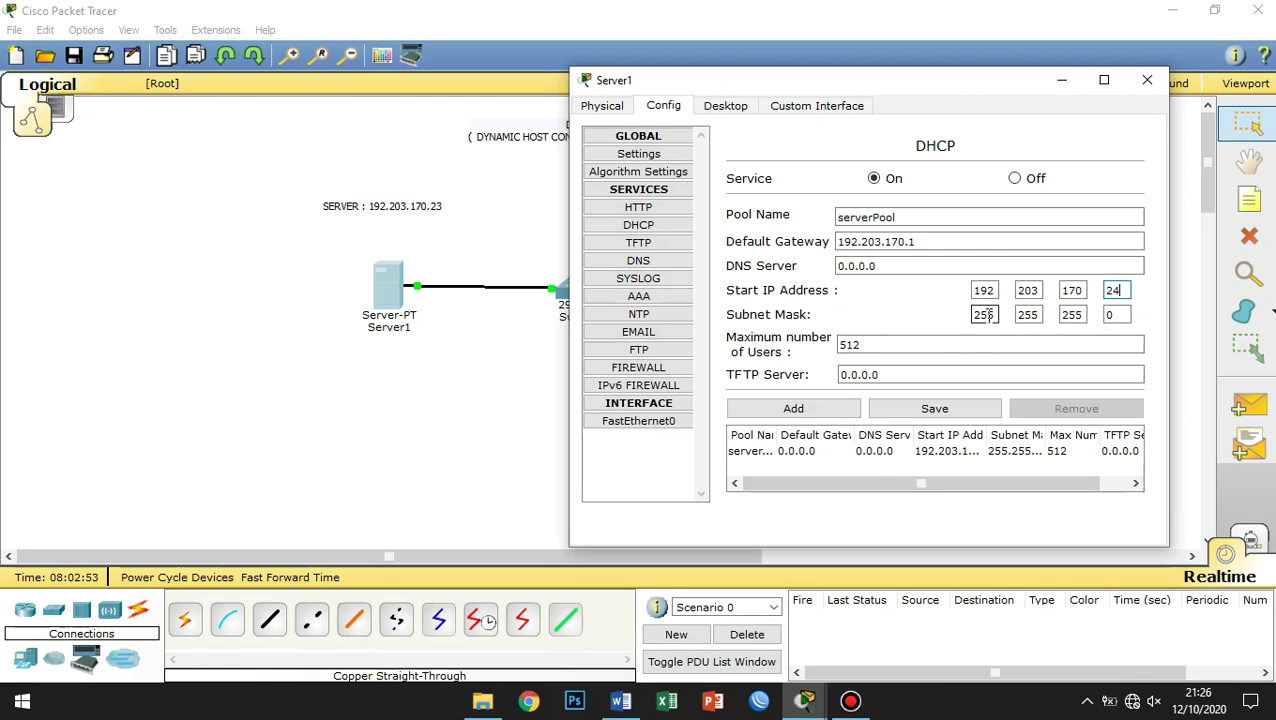
left_click(1027, 315)
left_click(1071, 315)
left_click(1112, 316)
- Set the DHCP pool's maximum number of users to 3
key("Tab")
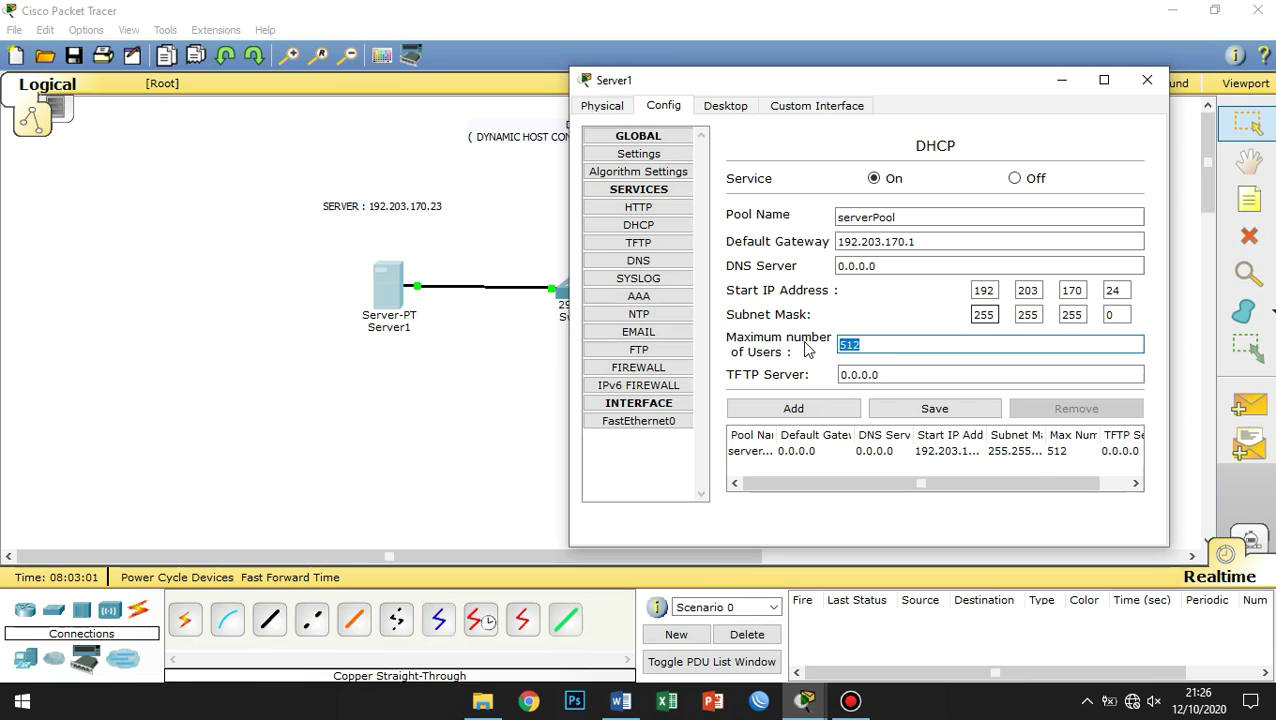
key("BackSpace")
type("3")
- Try 100 as the DHCP pool's maximum number of users and return the value to 3
double_click(1111, 289)
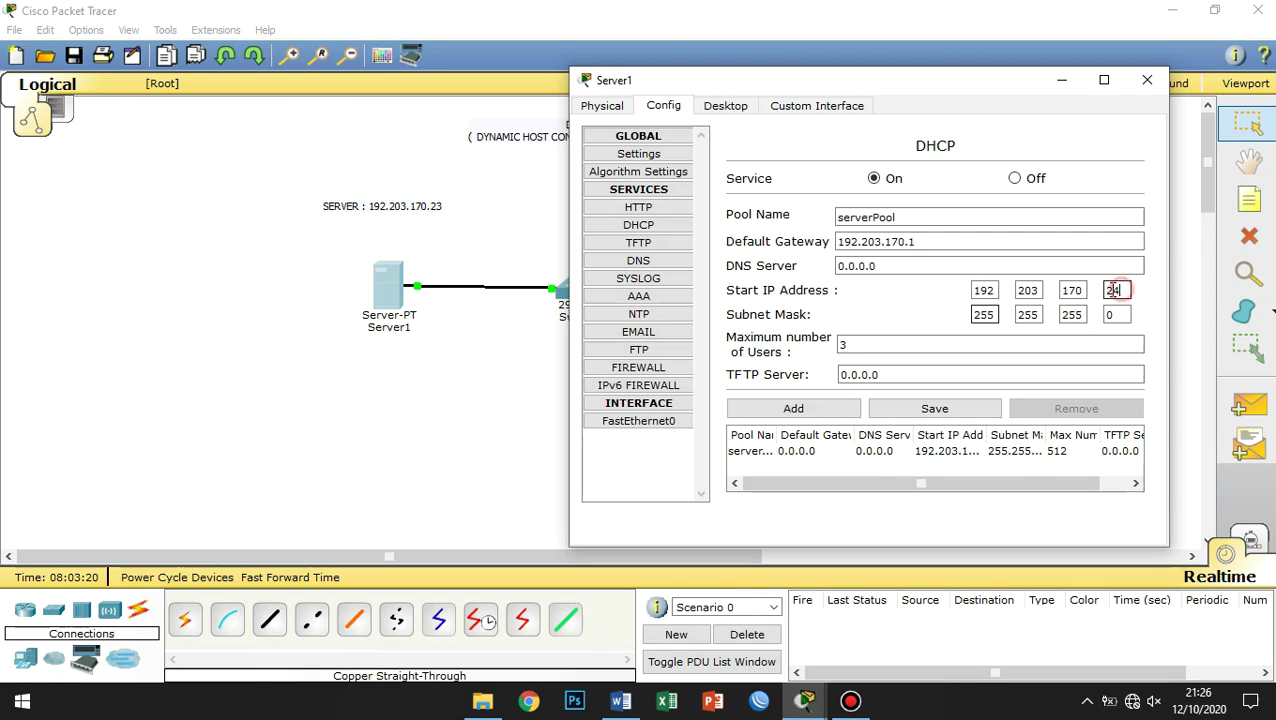
left_click(1052, 350)
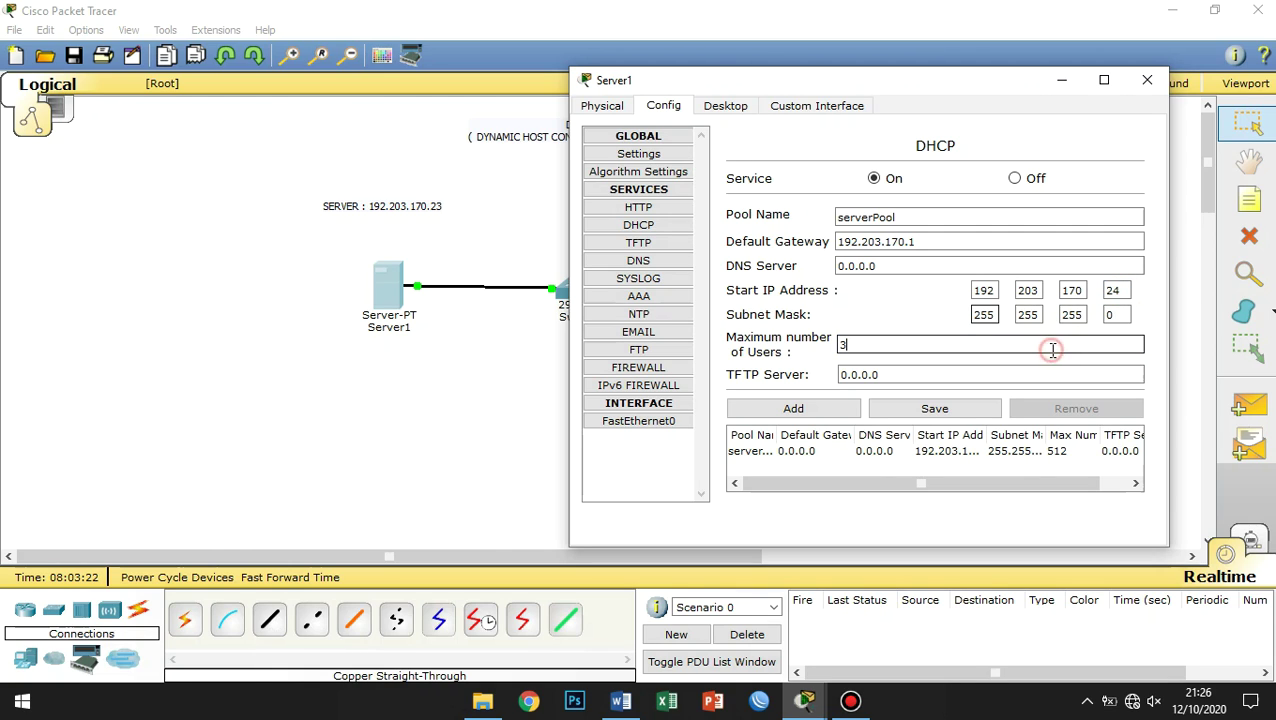
double_click(878, 343)
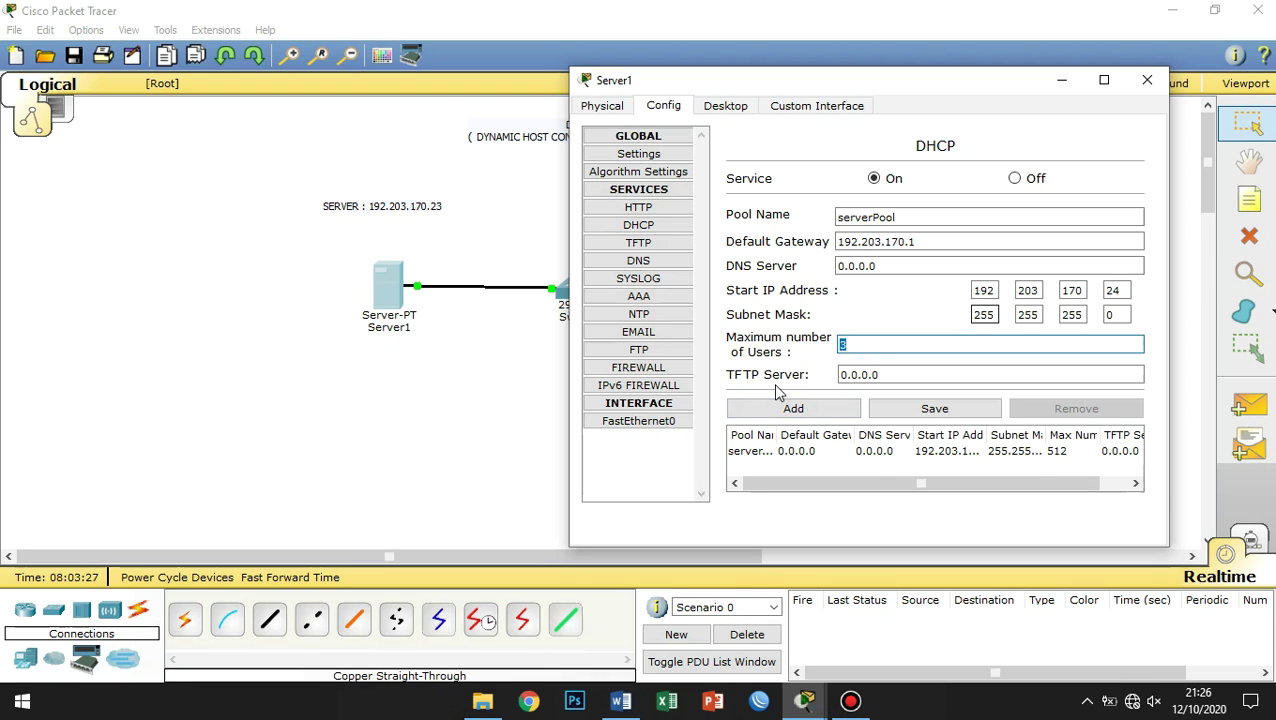
type("100")
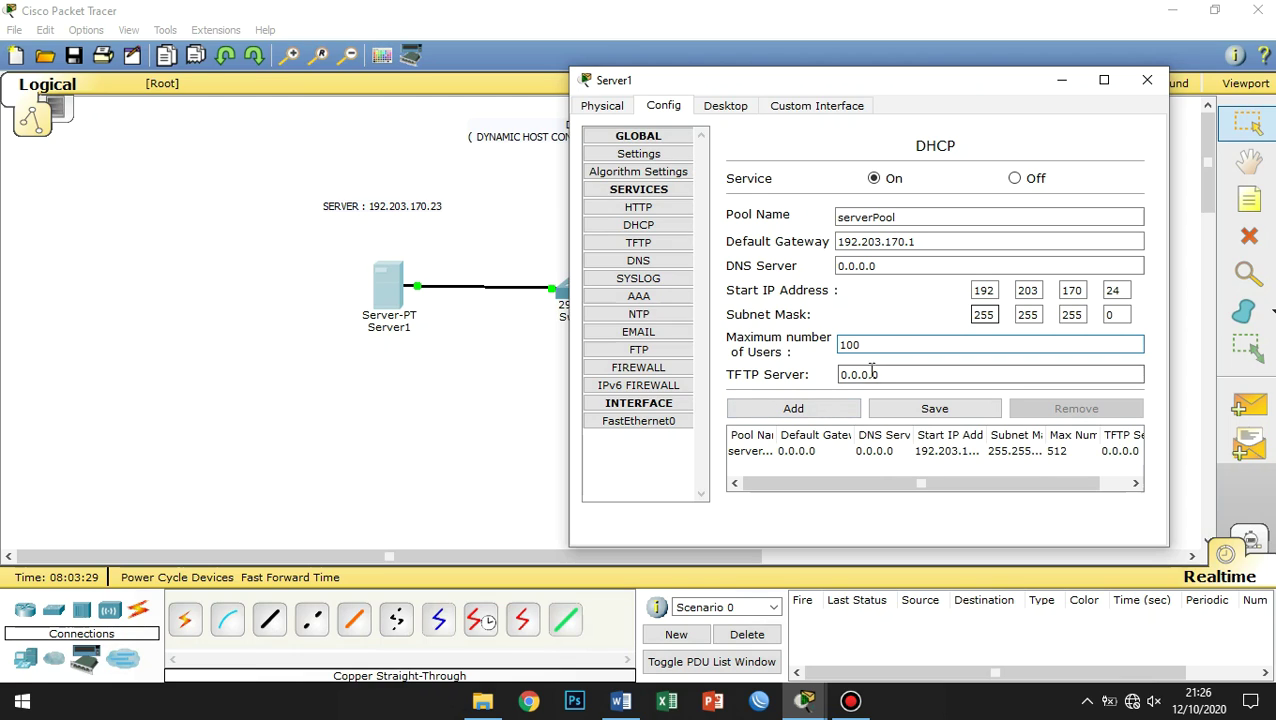
left_click(889, 341)
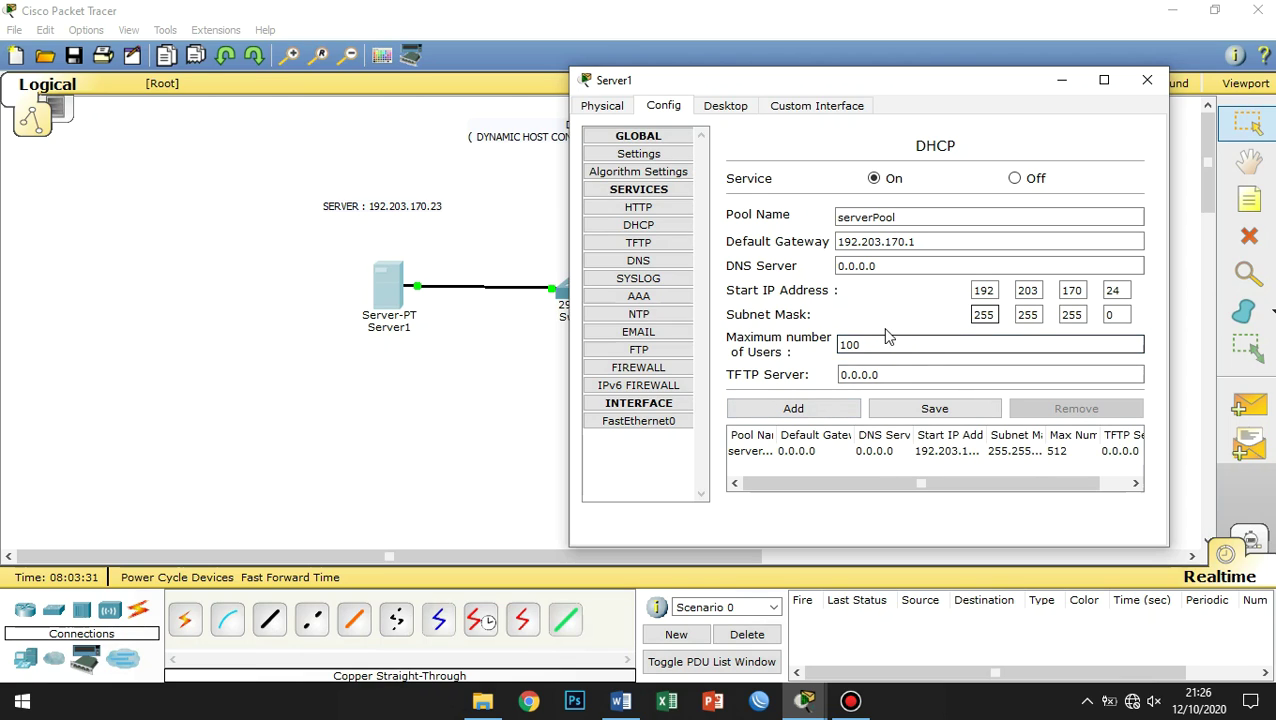
left_click(887, 339)
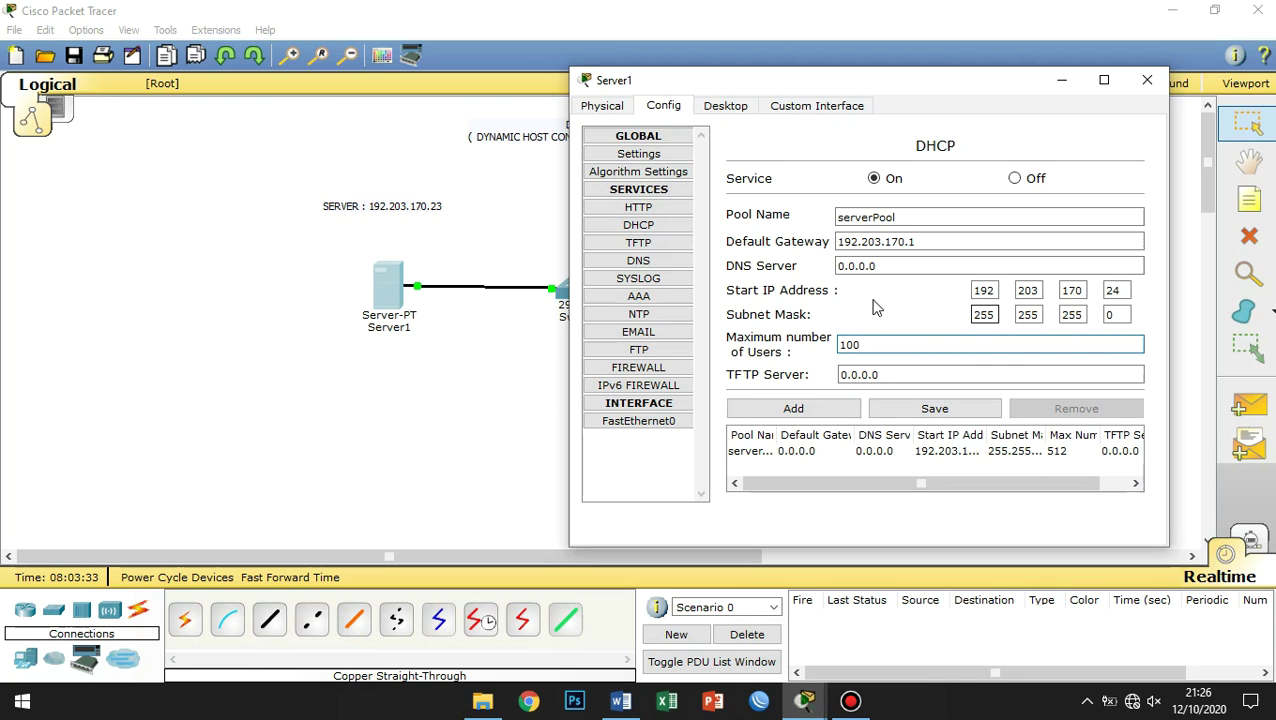
double_click(1112, 290)
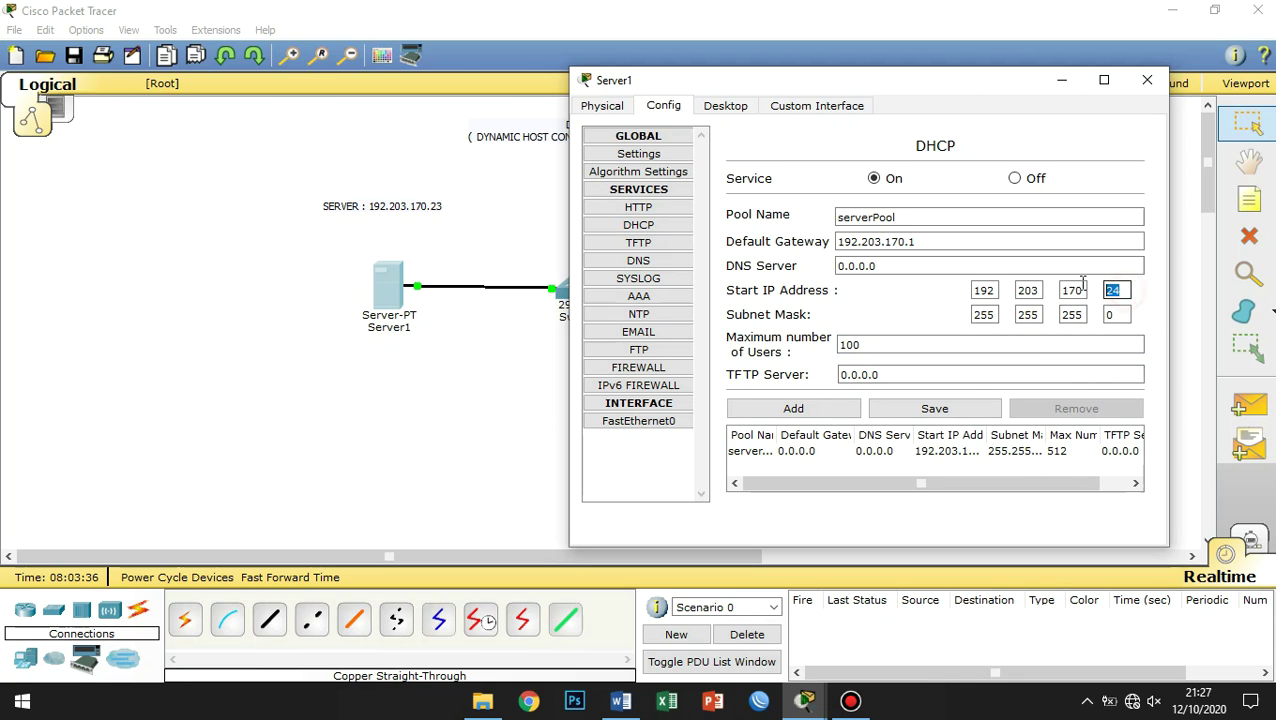
left_click(1019, 347)
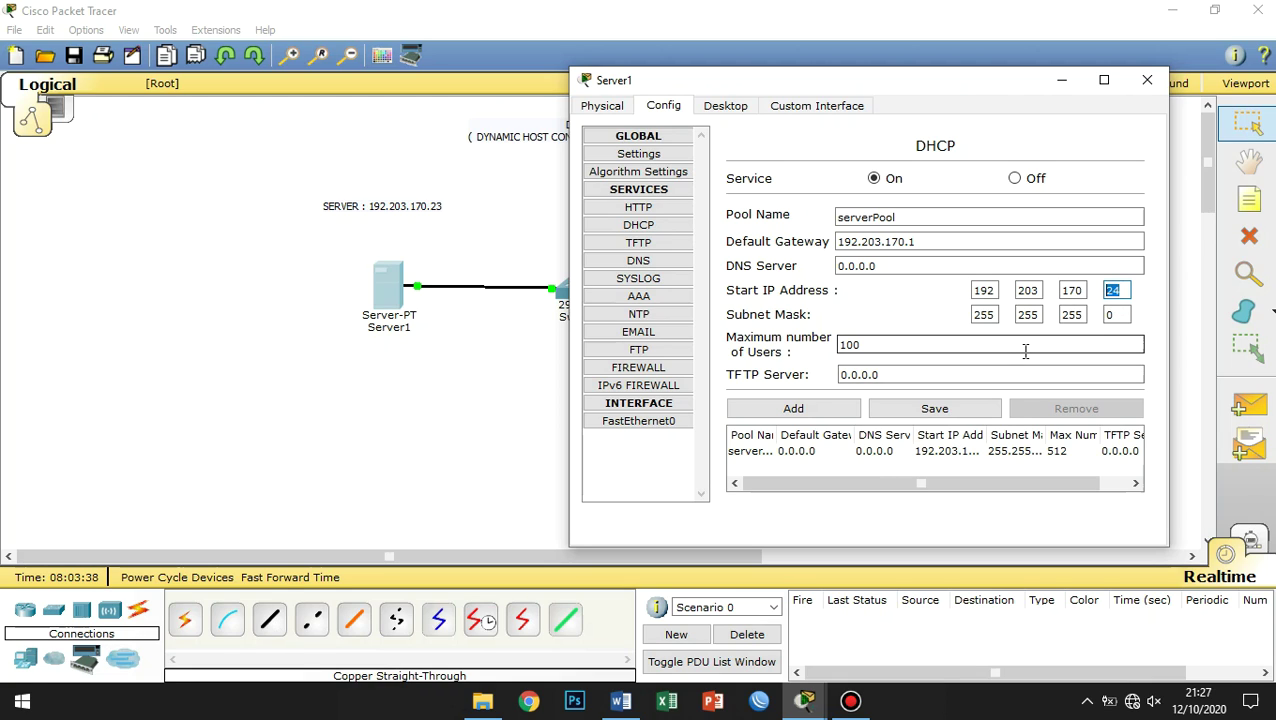
double_click(886, 347)
type("3")
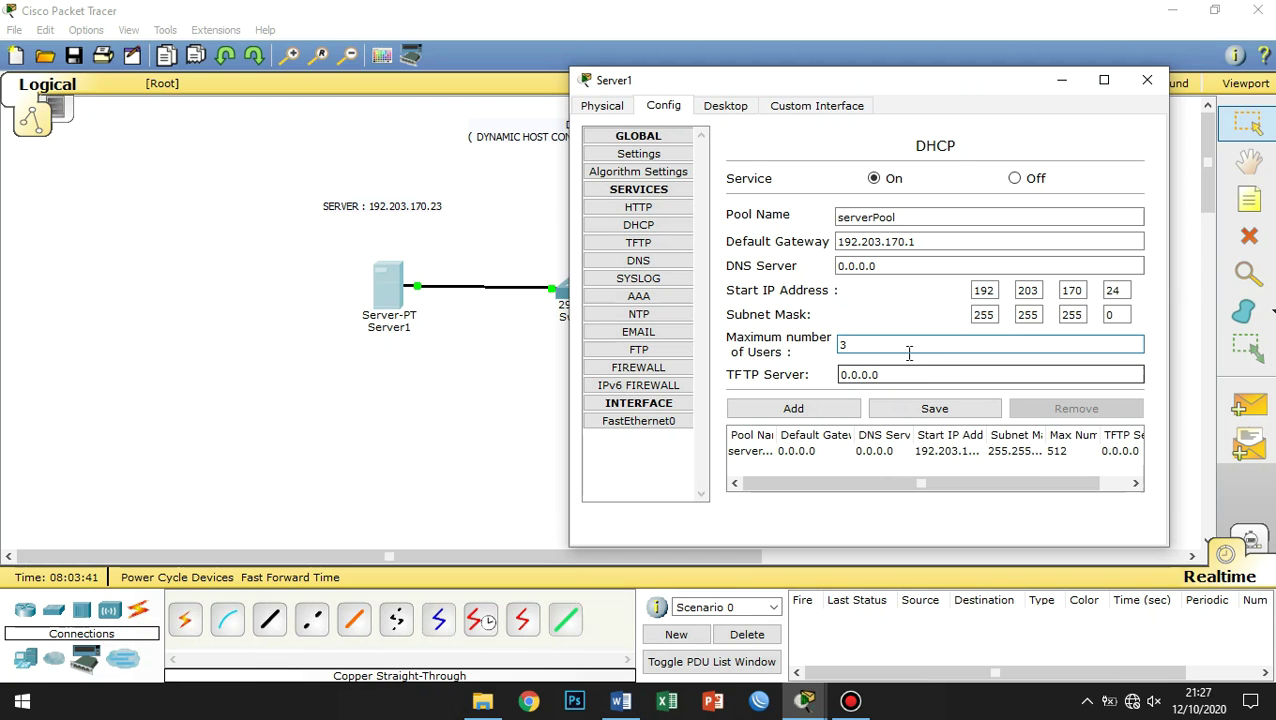
- Move the server window aside to compare the pool's user limit with the devices in the network diagram
left_click_drag(985, 84, 945, 56)
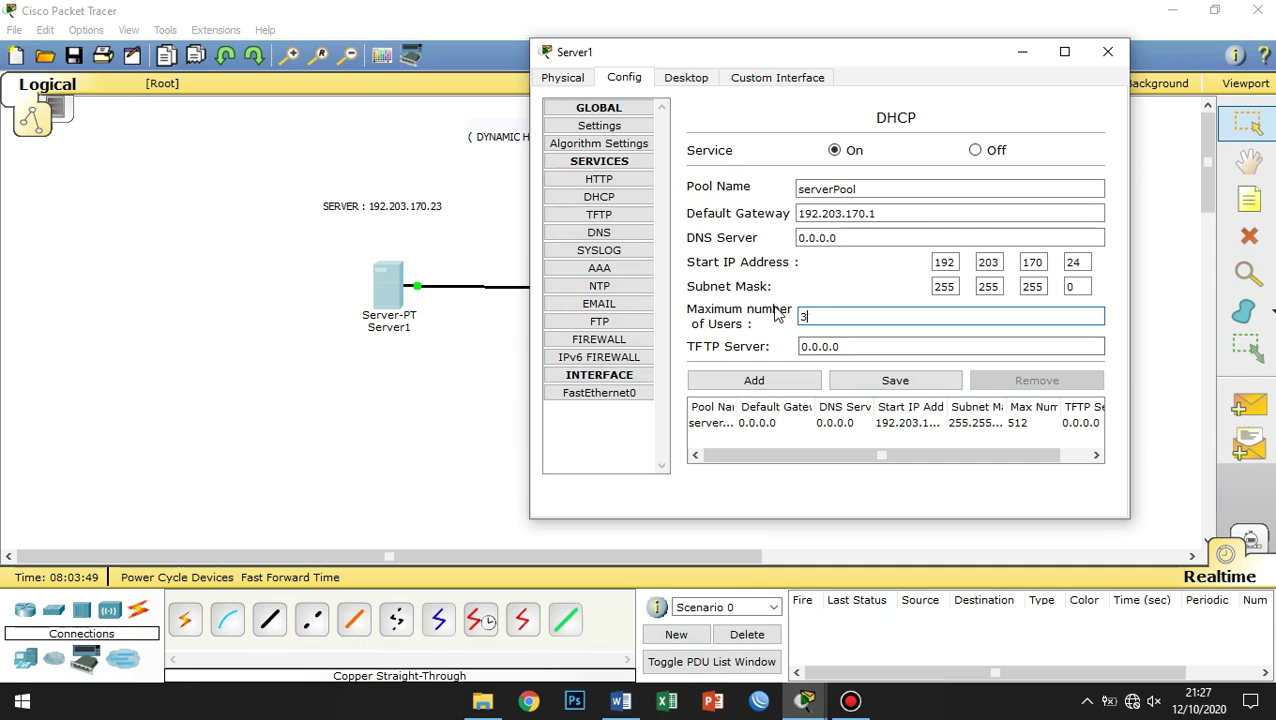
left_click_drag(841, 55, 944, 79)
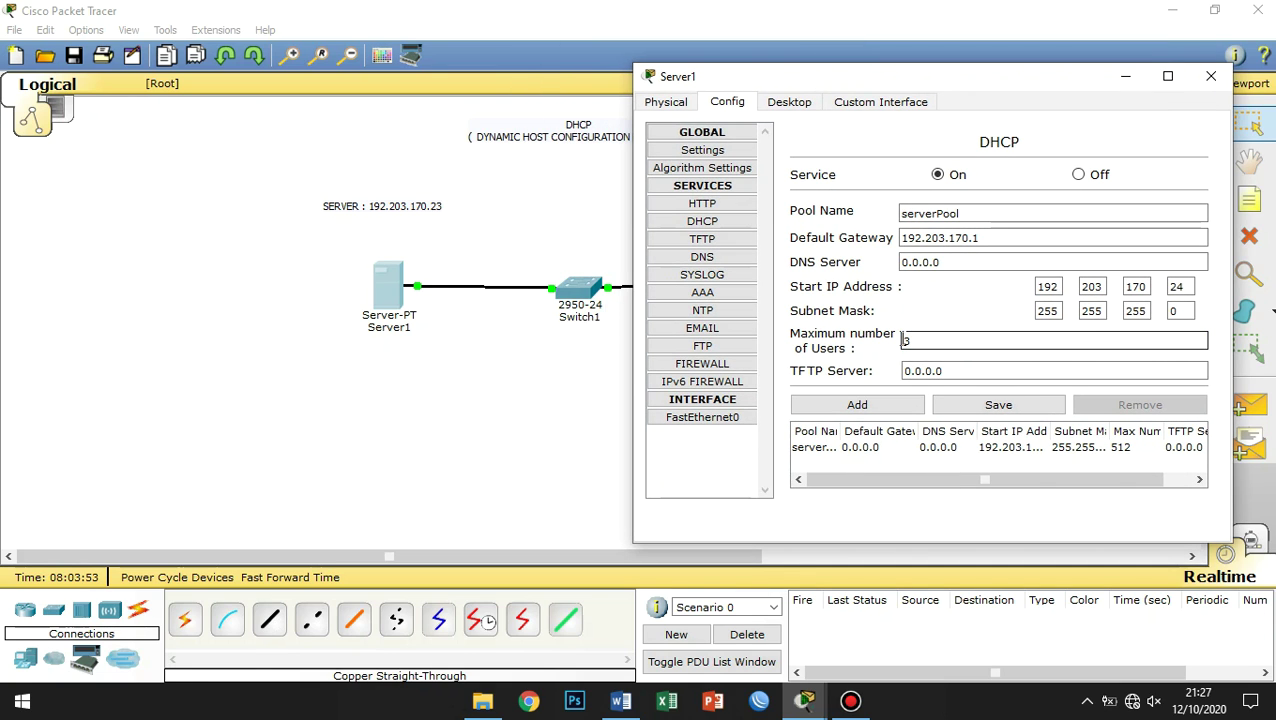
left_click_drag(965, 88, 1008, 372)
left_click_drag(976, 617, 934, 612)
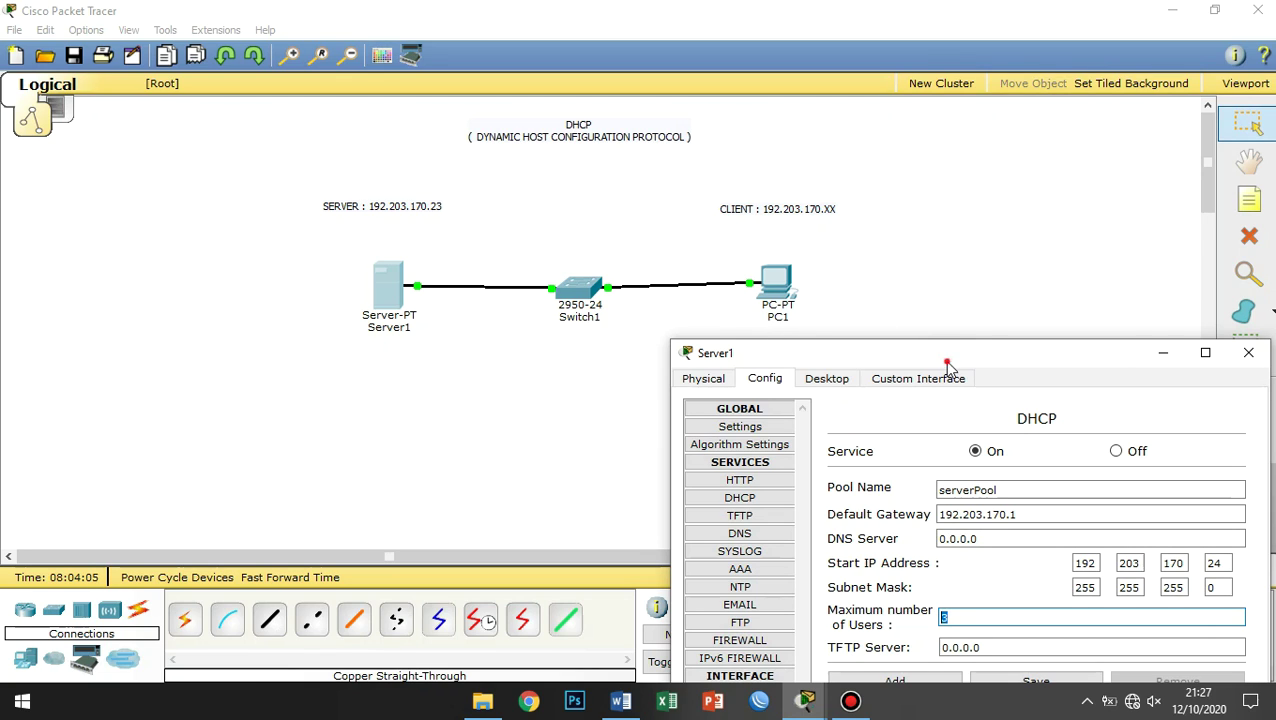
left_click_drag(948, 365, 883, 70)
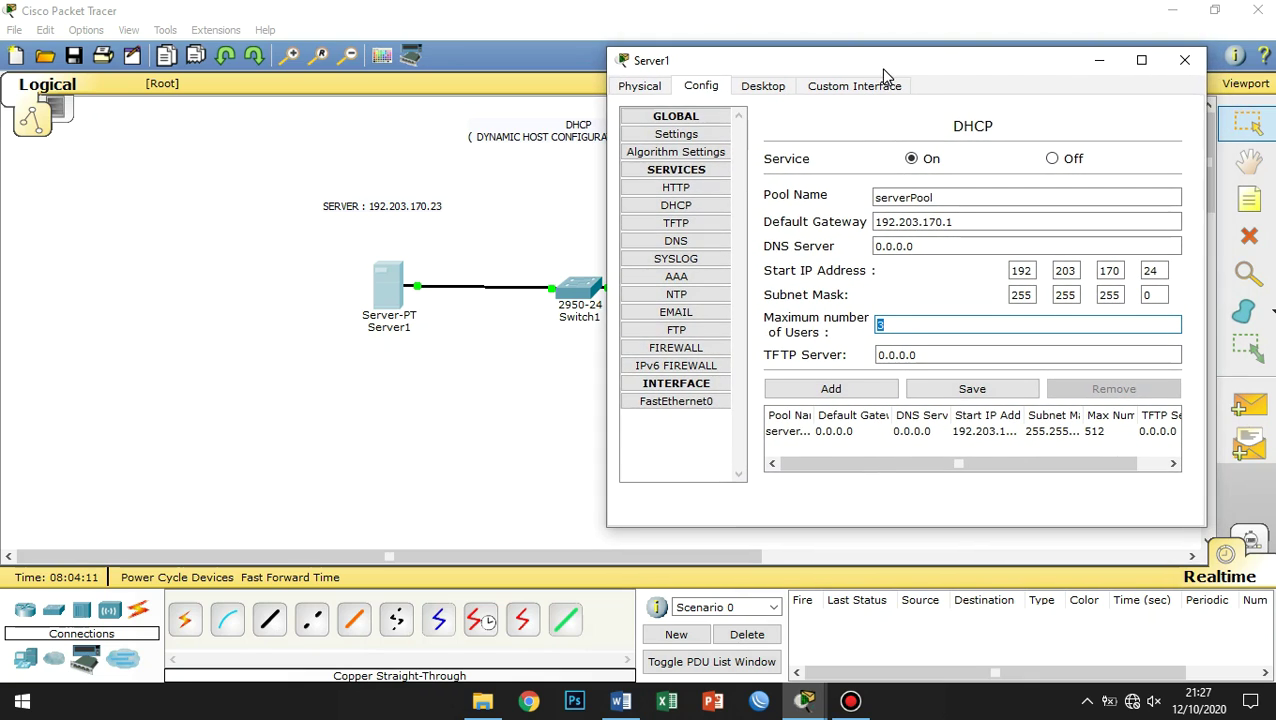
left_click(912, 324)
left_click_drag(1002, 70, 1011, 57)
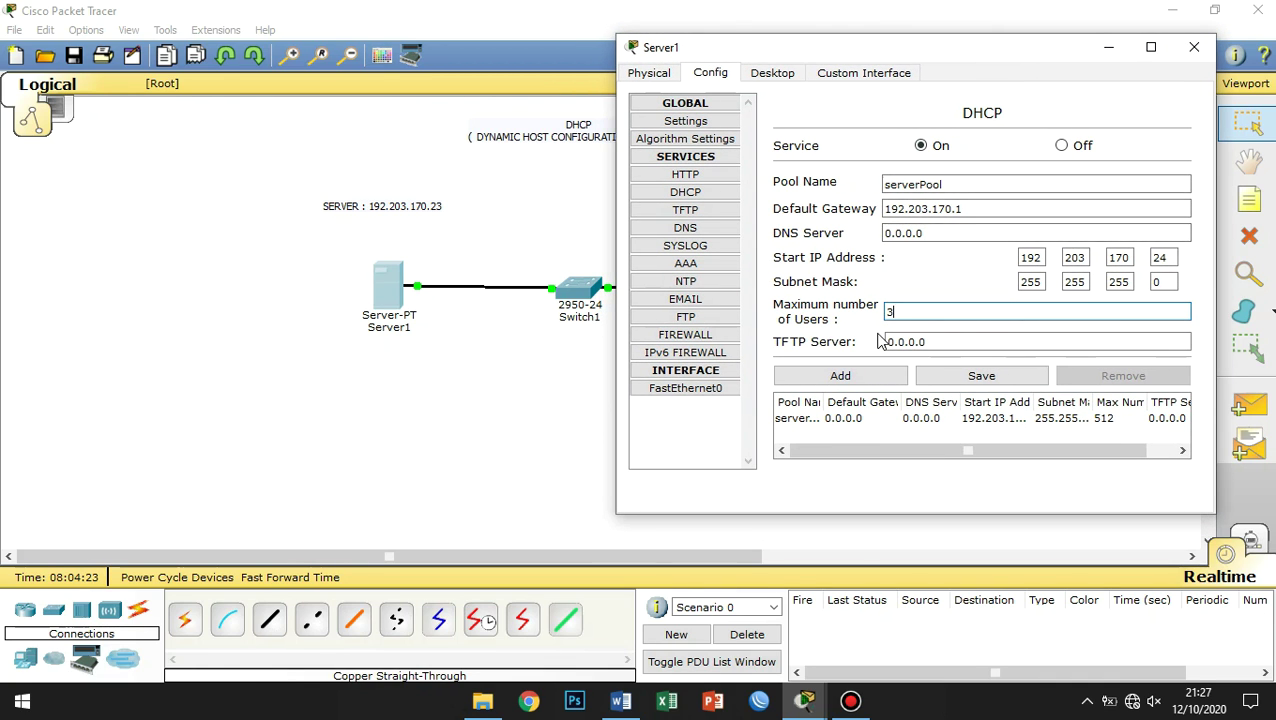
- Review the DHCP pool's entries, save them to the existing serverPool and close the server window
left_click(921, 146)
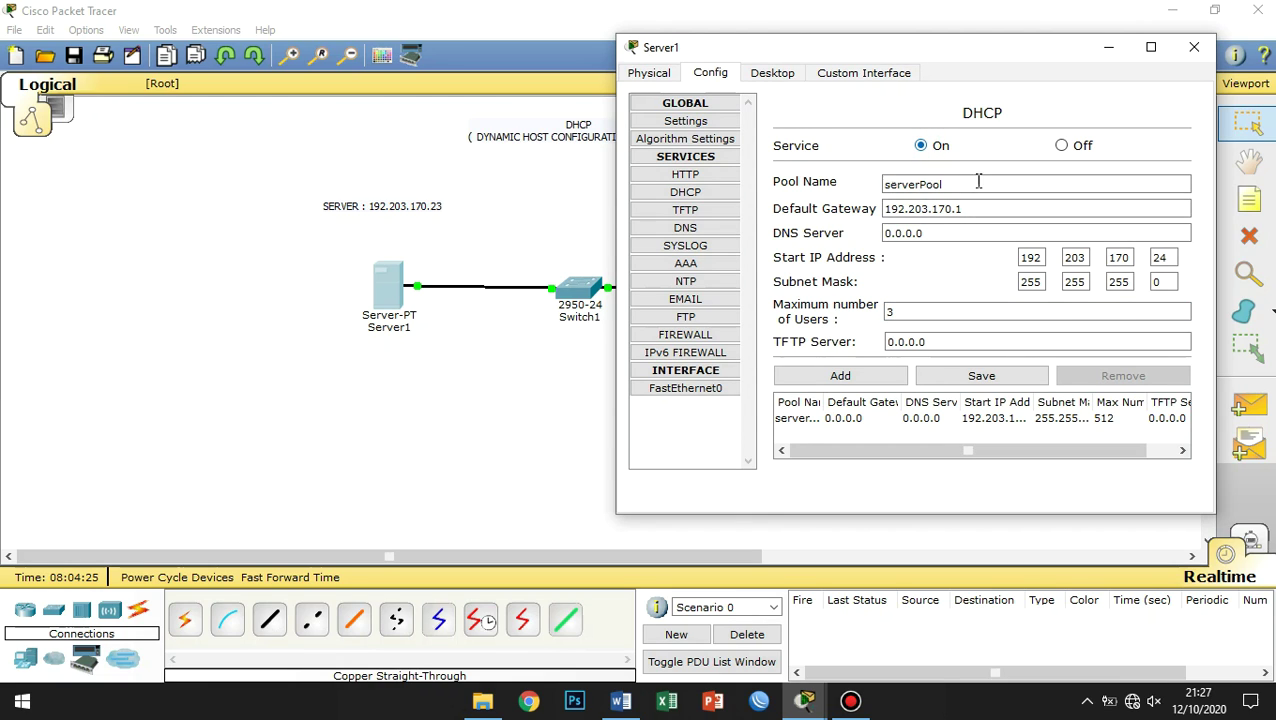
left_click(980, 185)
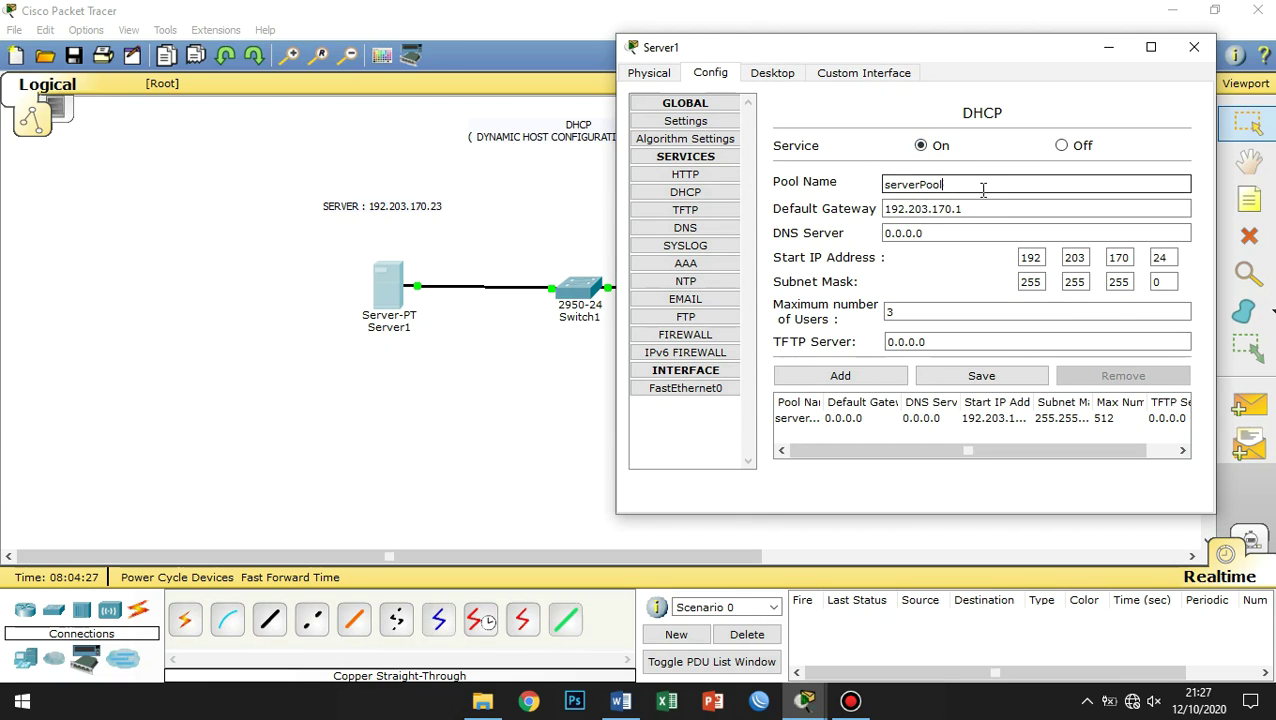
left_click(993, 212)
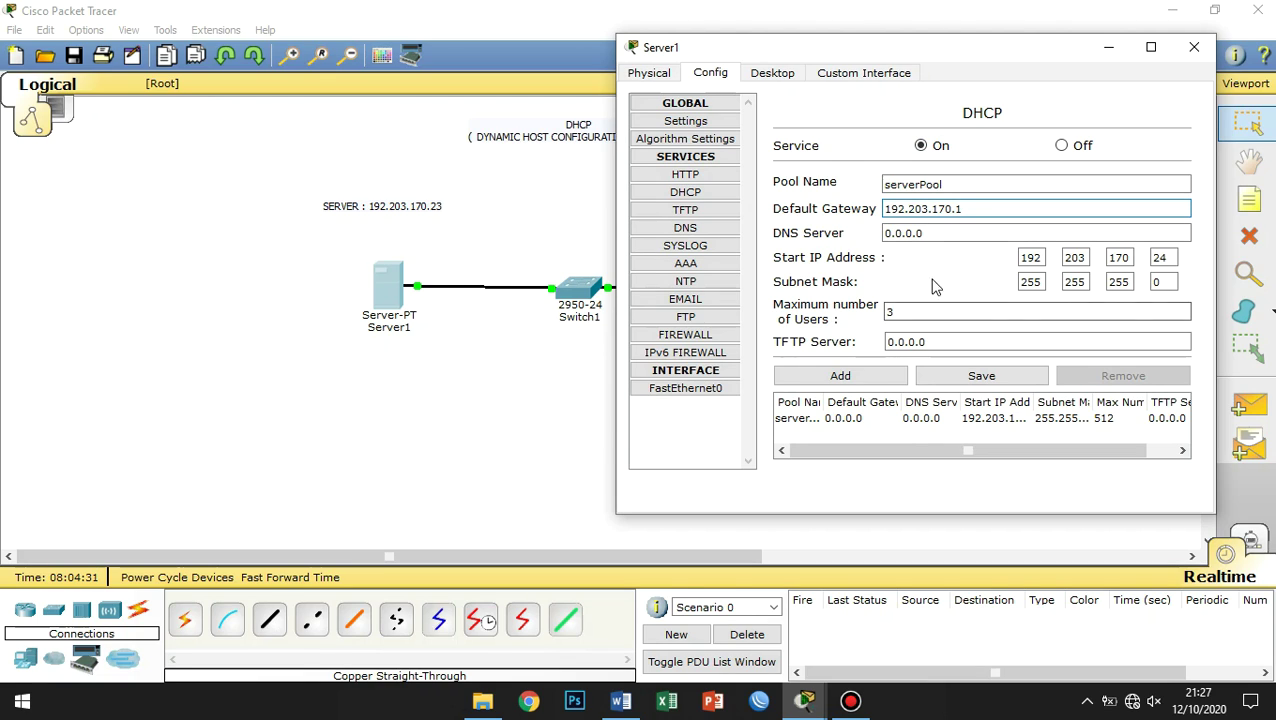
left_click(1160, 264)
left_click(930, 311)
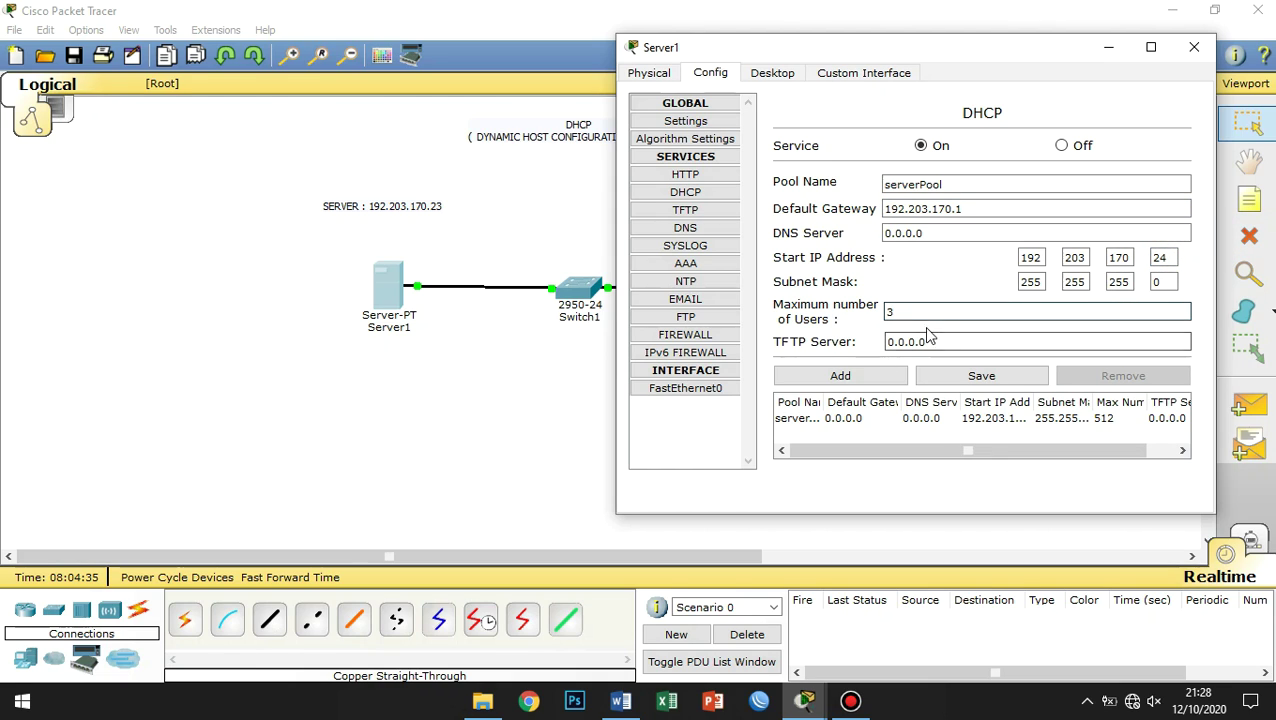
left_click(930, 311)
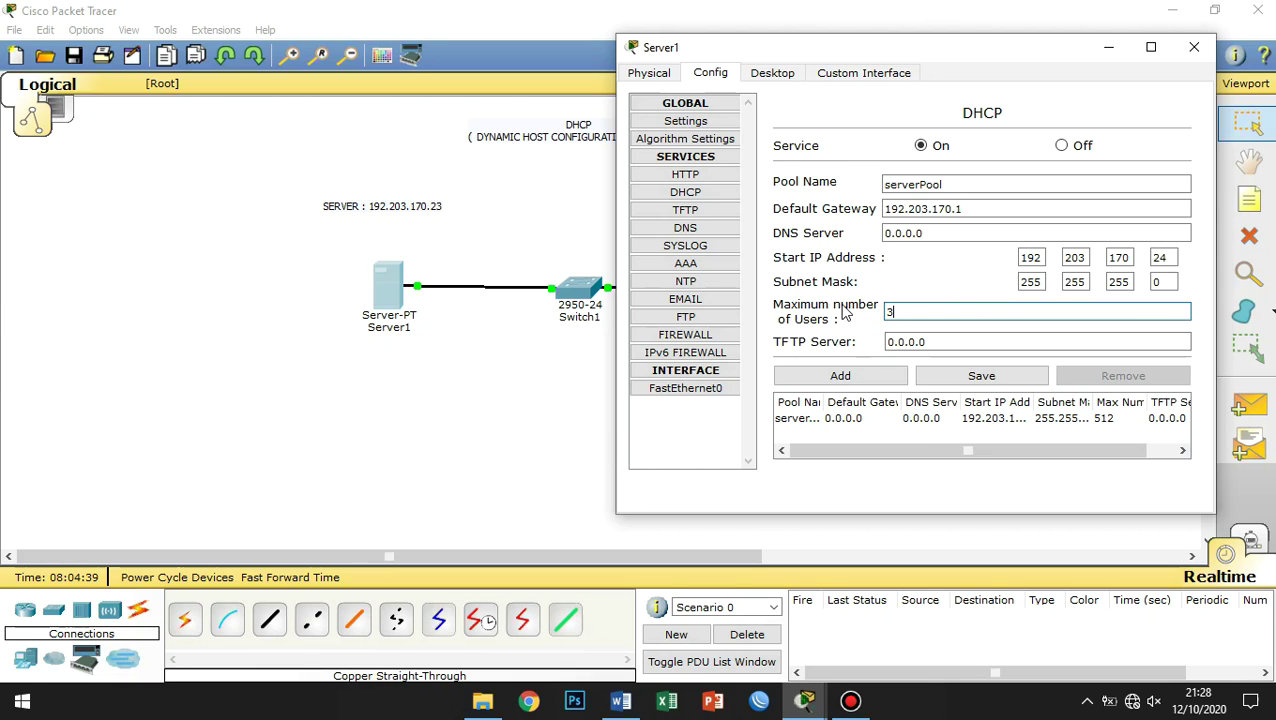
left_click(985, 380)
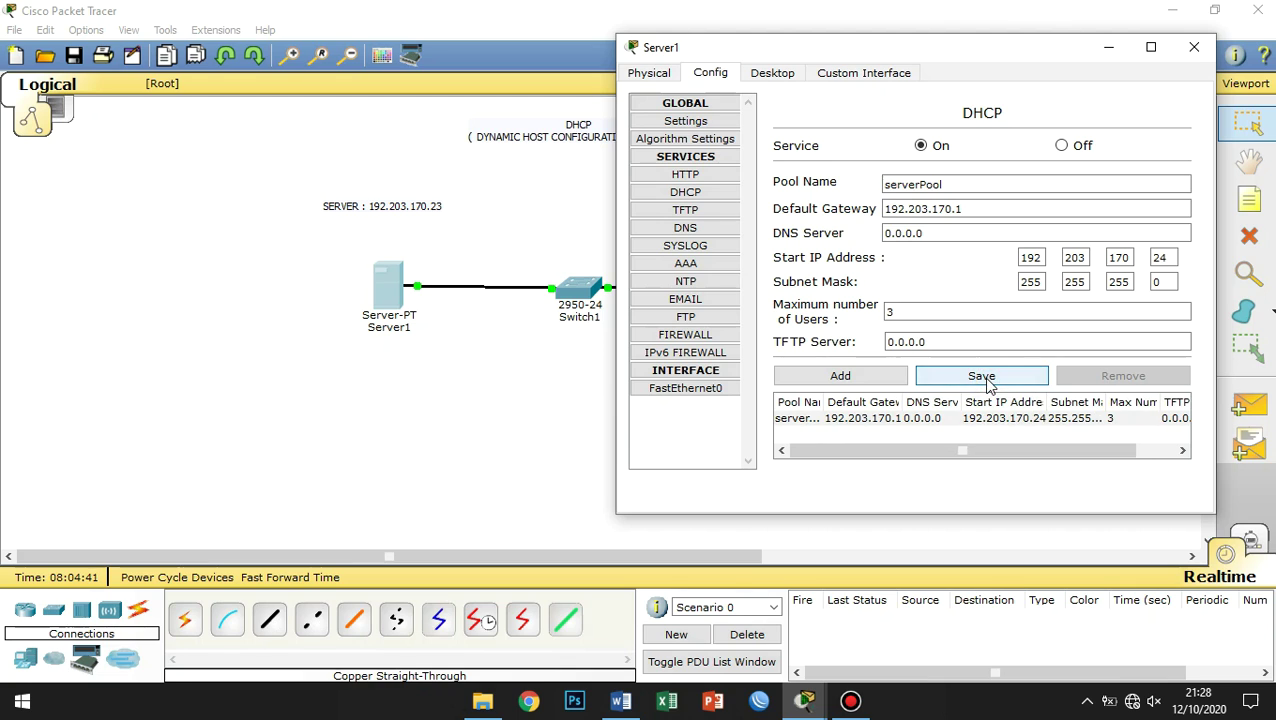
left_click(1194, 47)
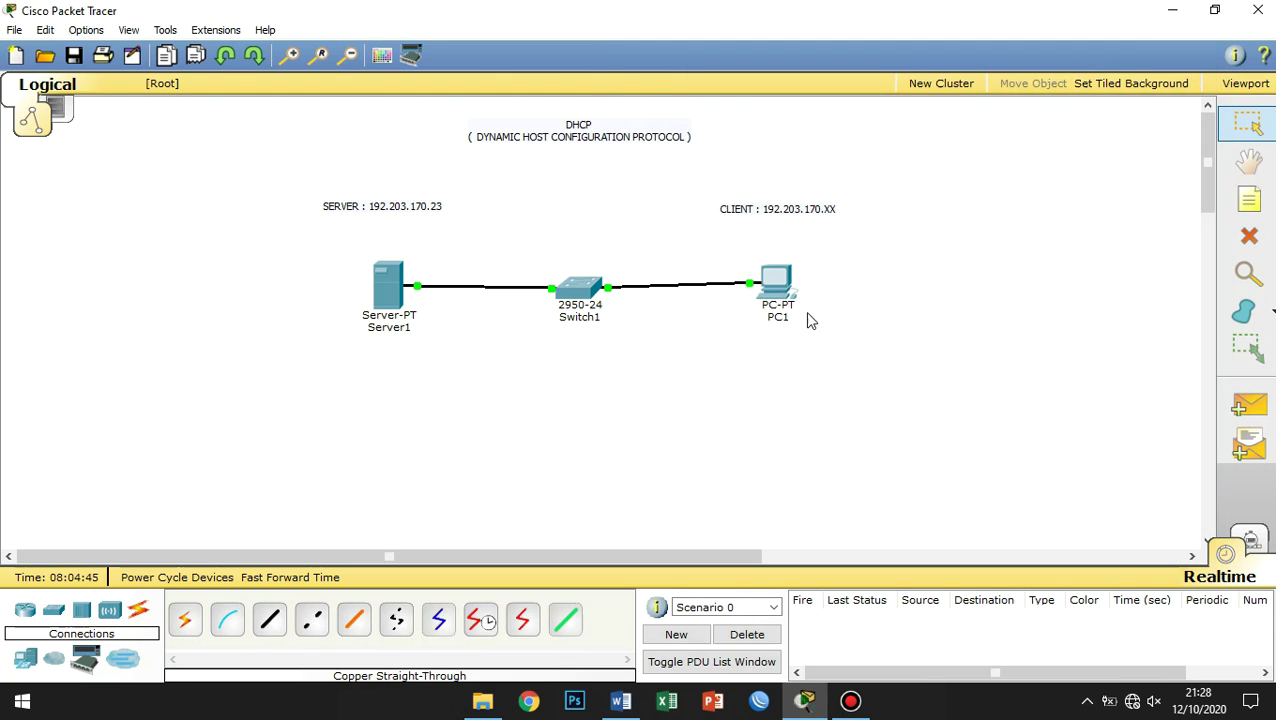
- Straighten the cable between the switch and the PC by moving the PC slightly lower in the topology
left_click_drag(785, 304, 786, 312)
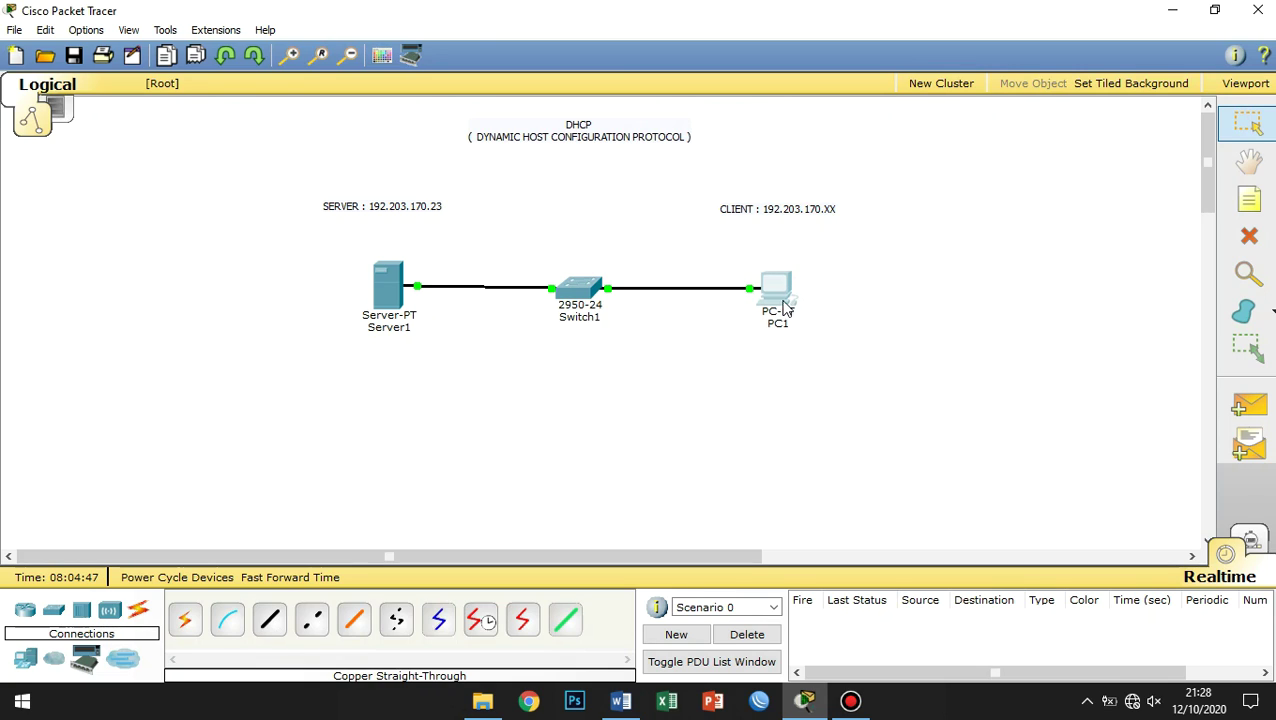
left_click(649, 352)
left_click_drag(333, 251, 467, 359)
- Open PC1's IP configuration, with its window moved clear of the server and switch
left_click(785, 305)
left_click_drag(732, 134, 1005, 112)
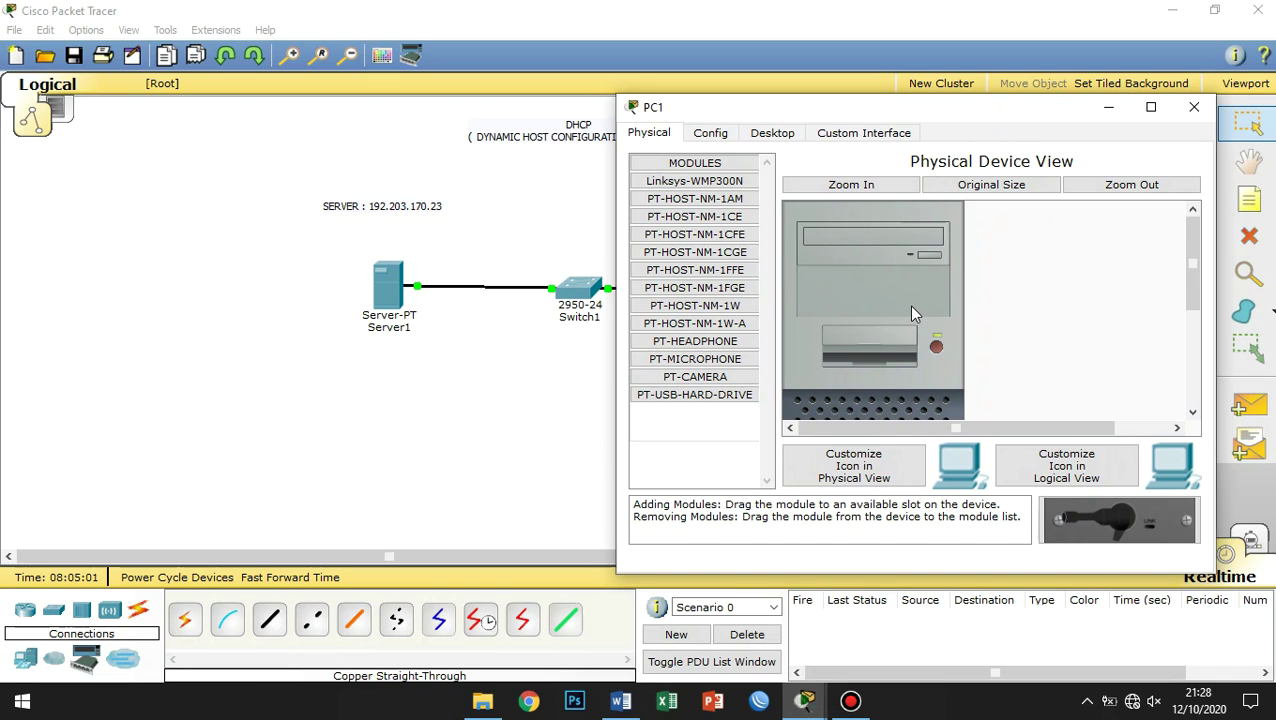
left_click(789, 140)
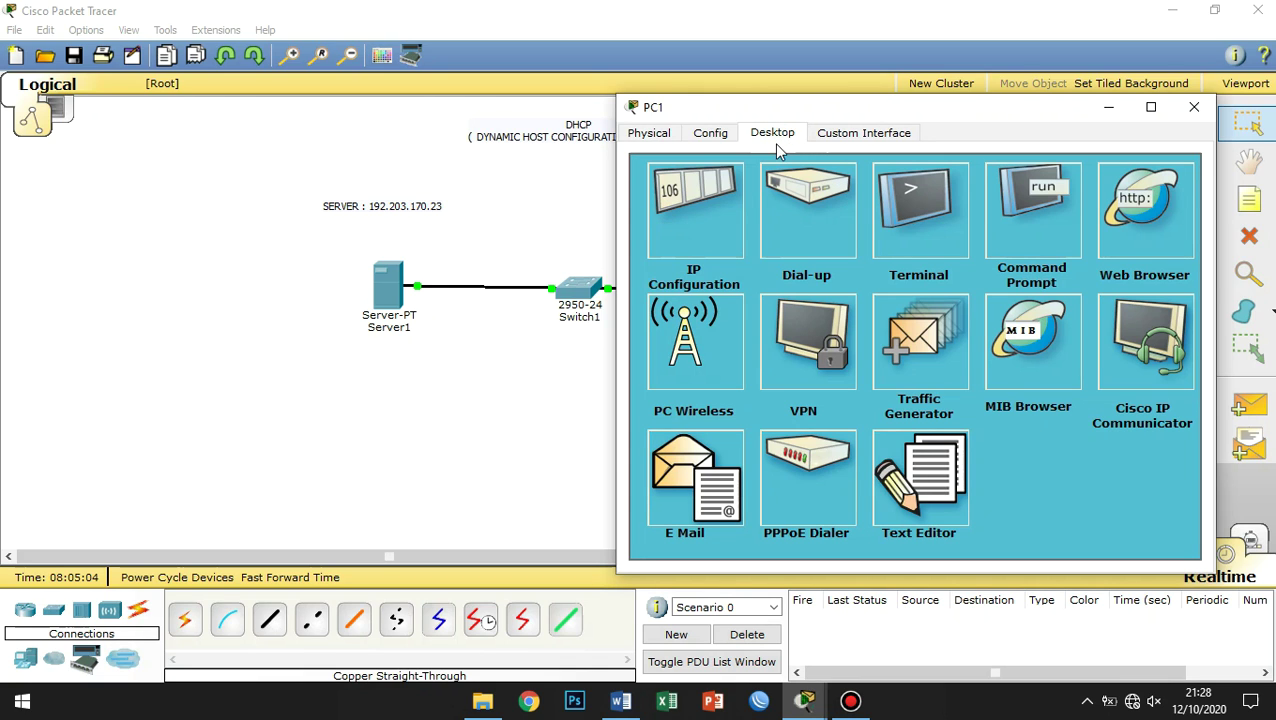
left_click(718, 262)
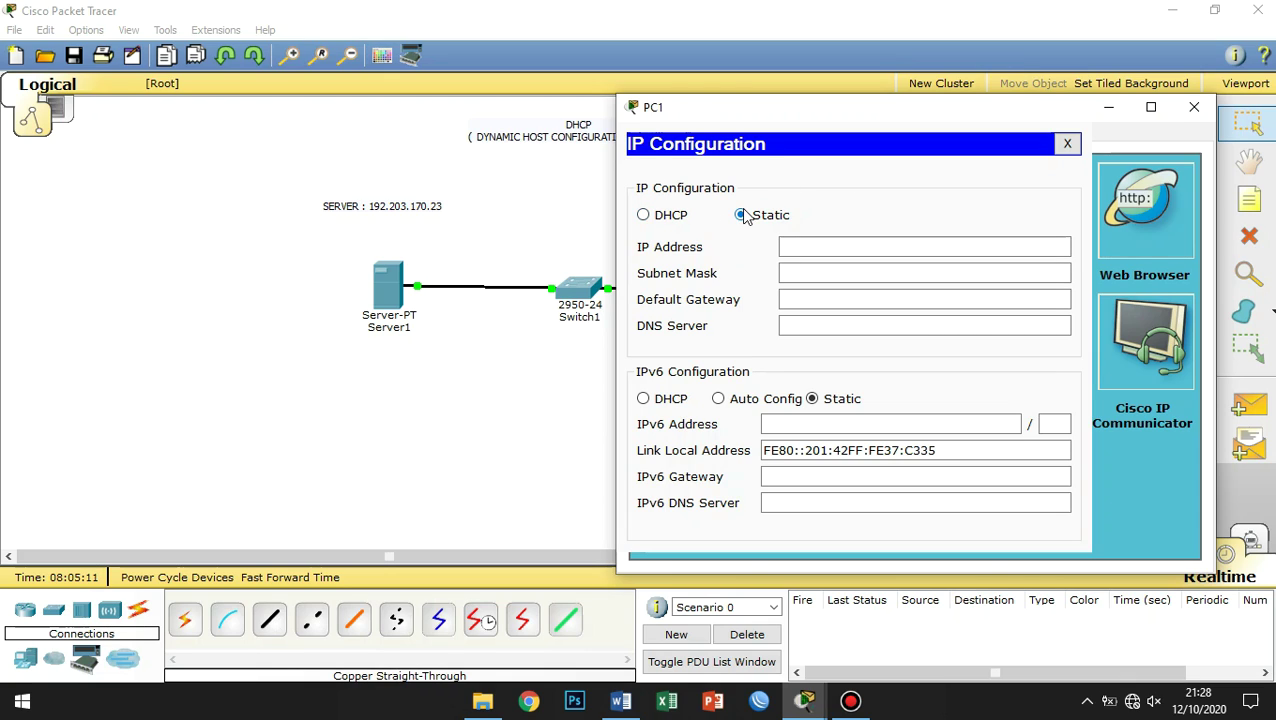
- Go through PC1's static IP address, subnet mask, default gateway and DNS server fields without filling them in
left_click(799, 251)
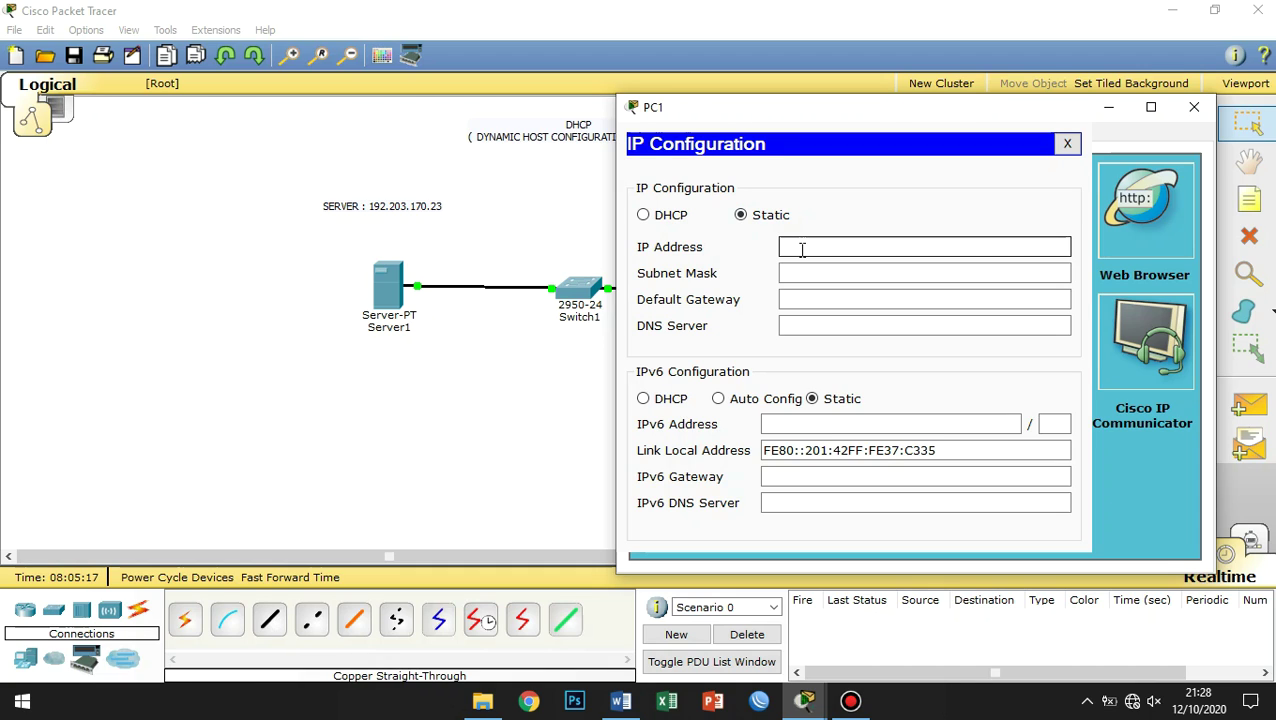
left_click(798, 249)
left_click(801, 271)
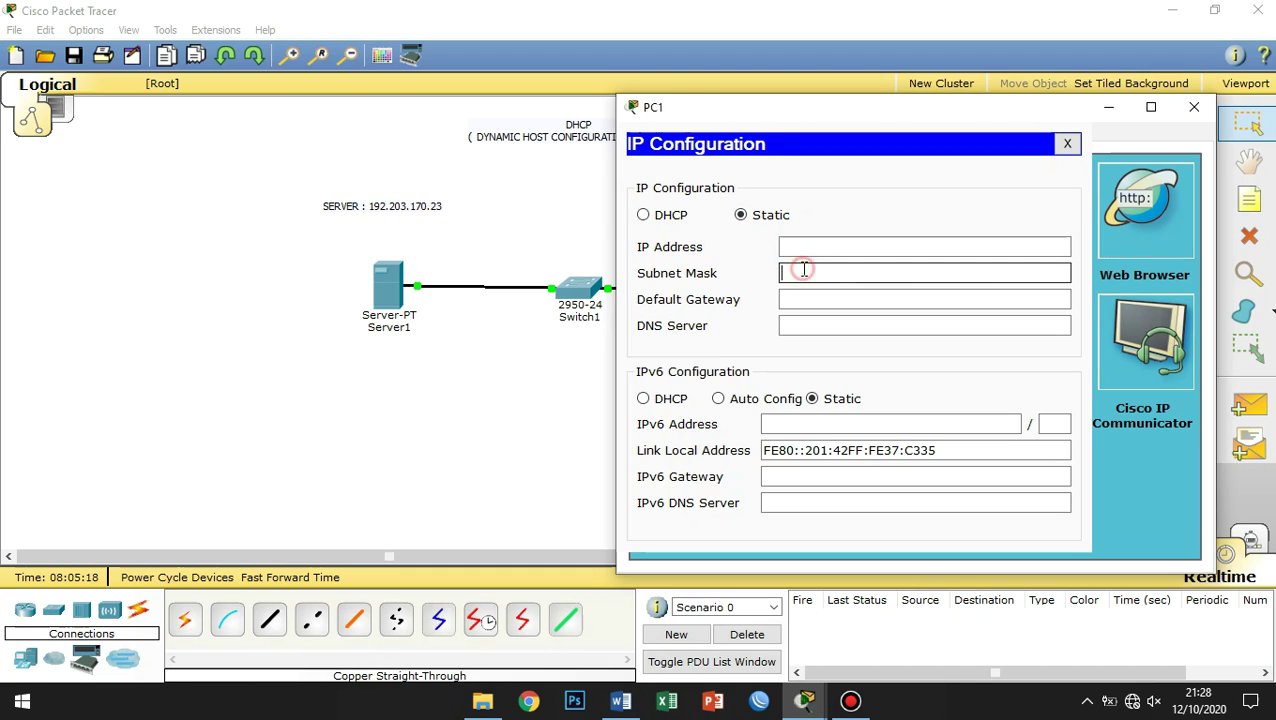
left_click(811, 300)
left_click(810, 324)
left_click(812, 297)
left_click(813, 272)
left_click(814, 247)
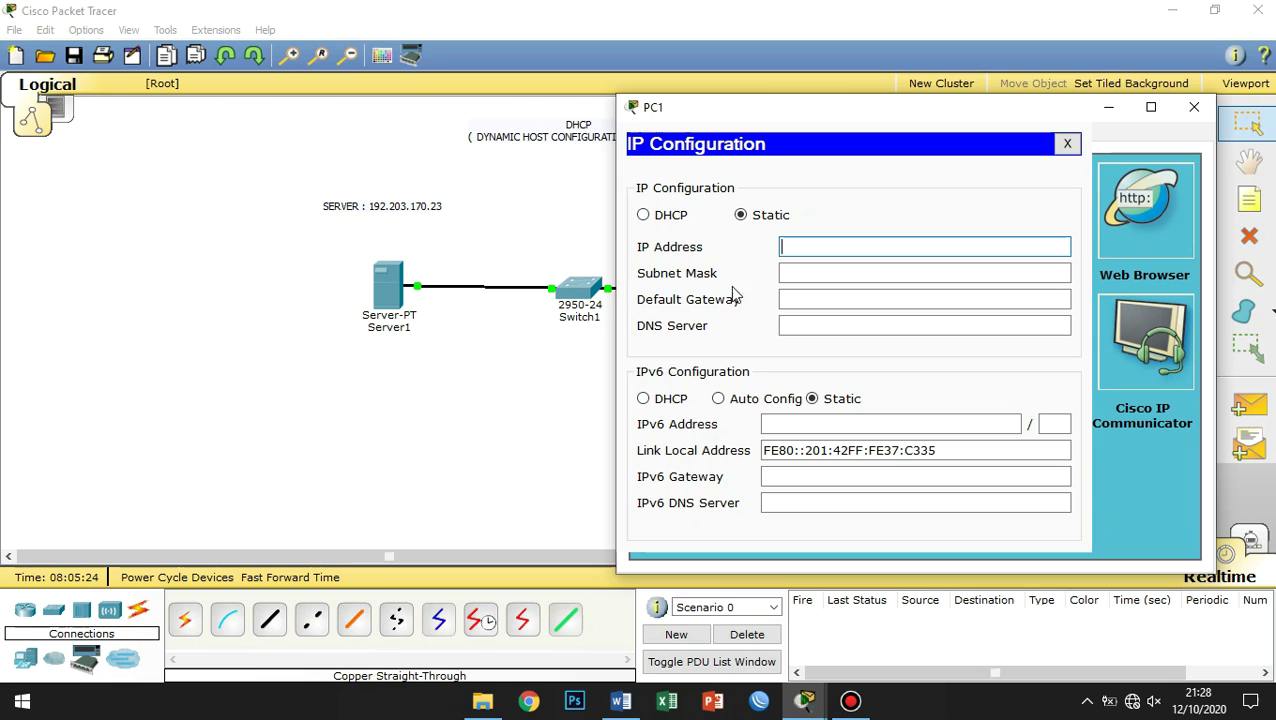
- Set PC1's IPv4 configuration to DHCP, review the assigned addresses and close the PC's window
left_click(785, 218)
left_click(643, 216)
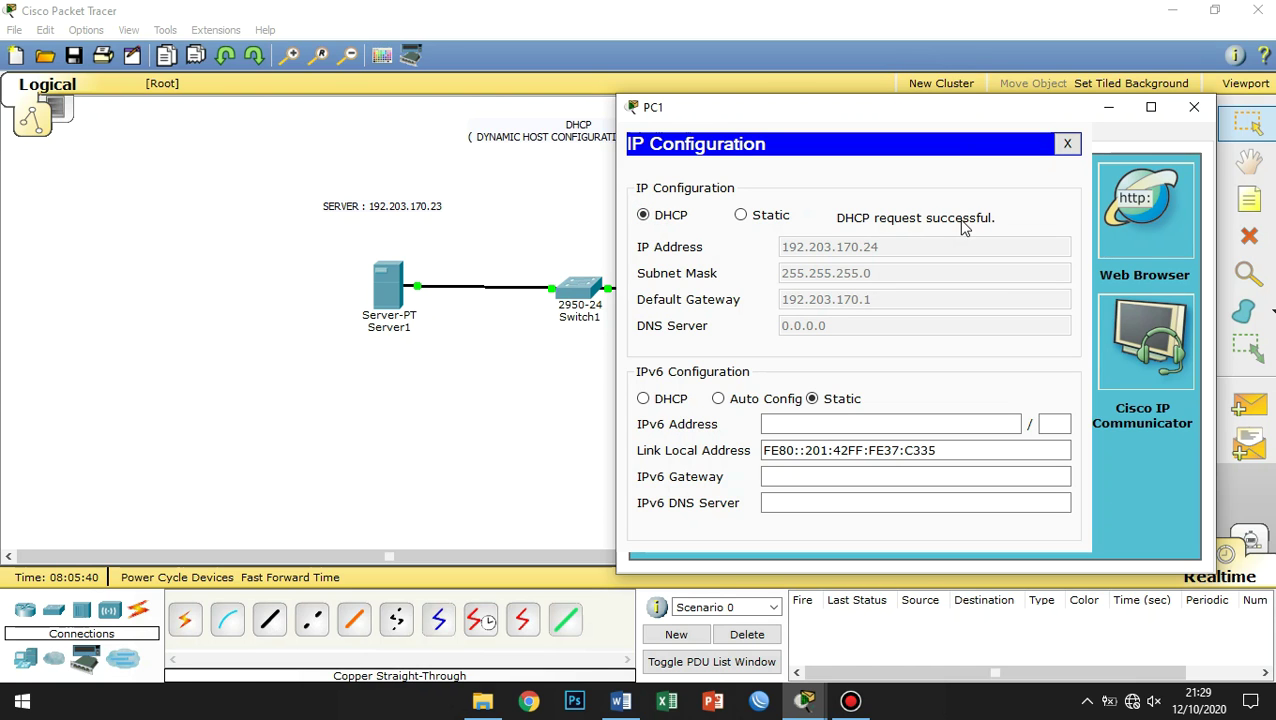
left_click_drag(962, 110, 873, 120)
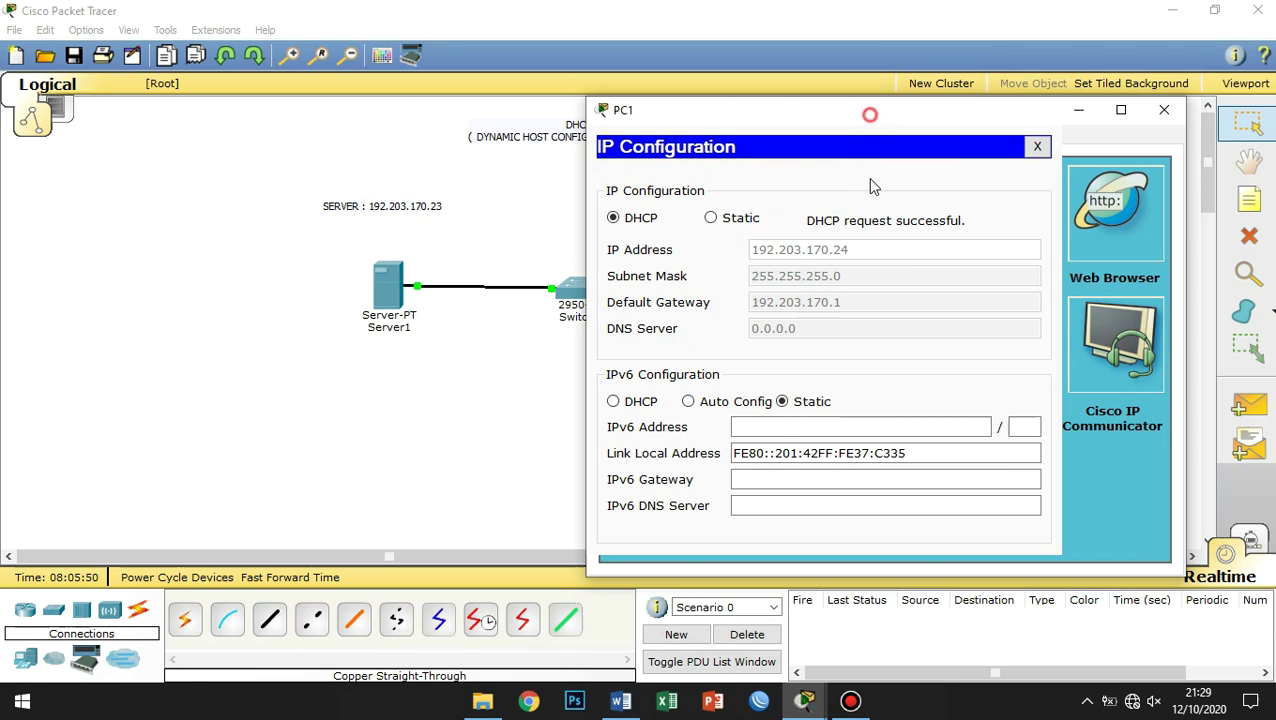
left_click_drag(862, 110, 912, 147)
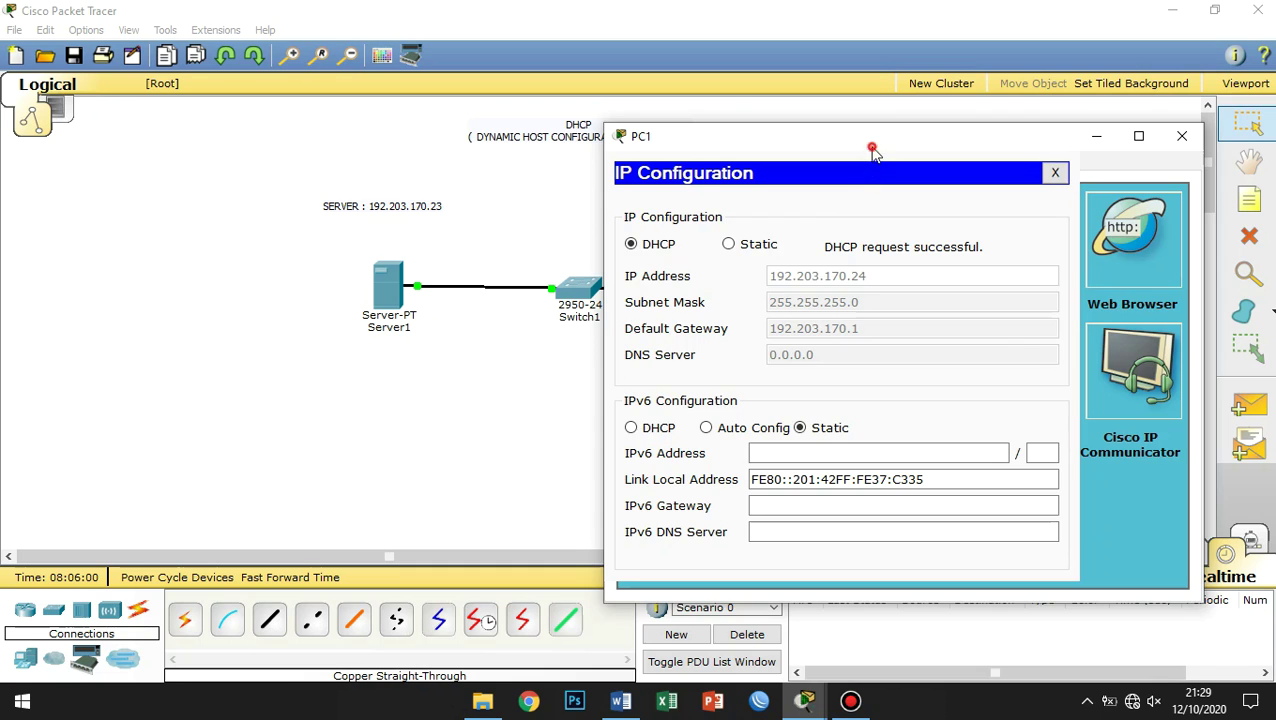
left_click_drag(870, 146, 836, 46)
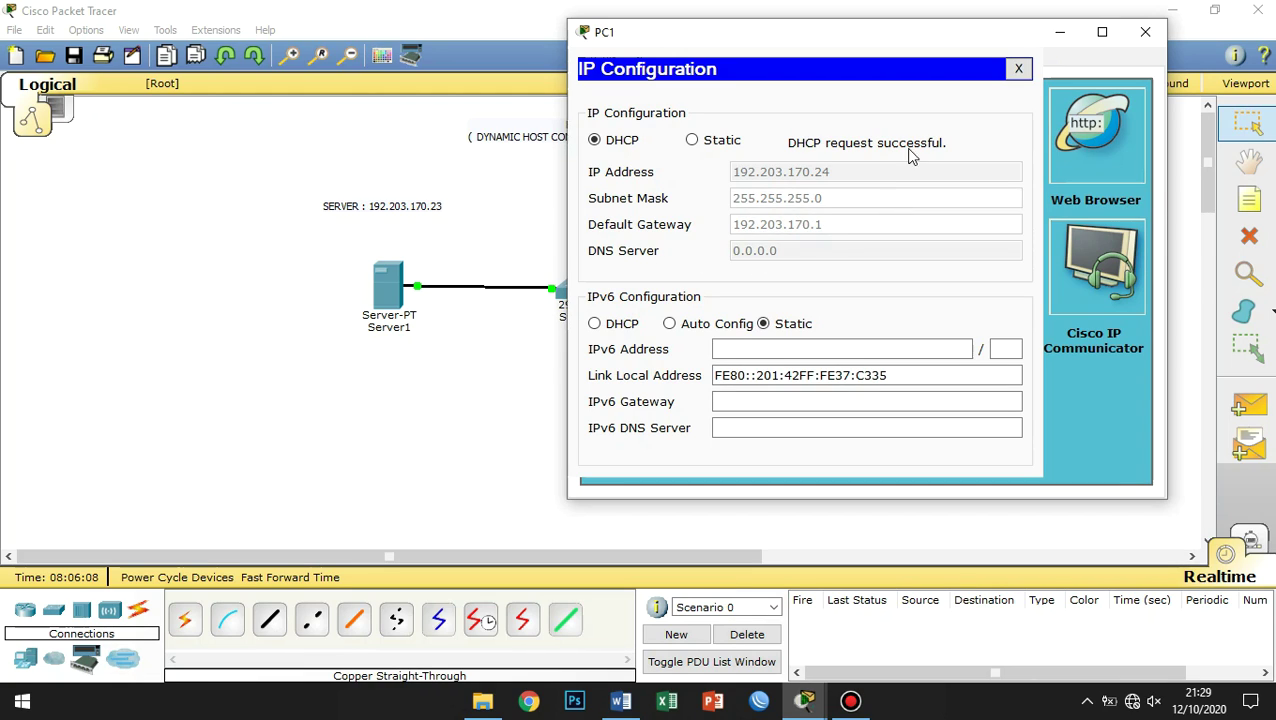
left_click_drag(929, 35, 952, 134)
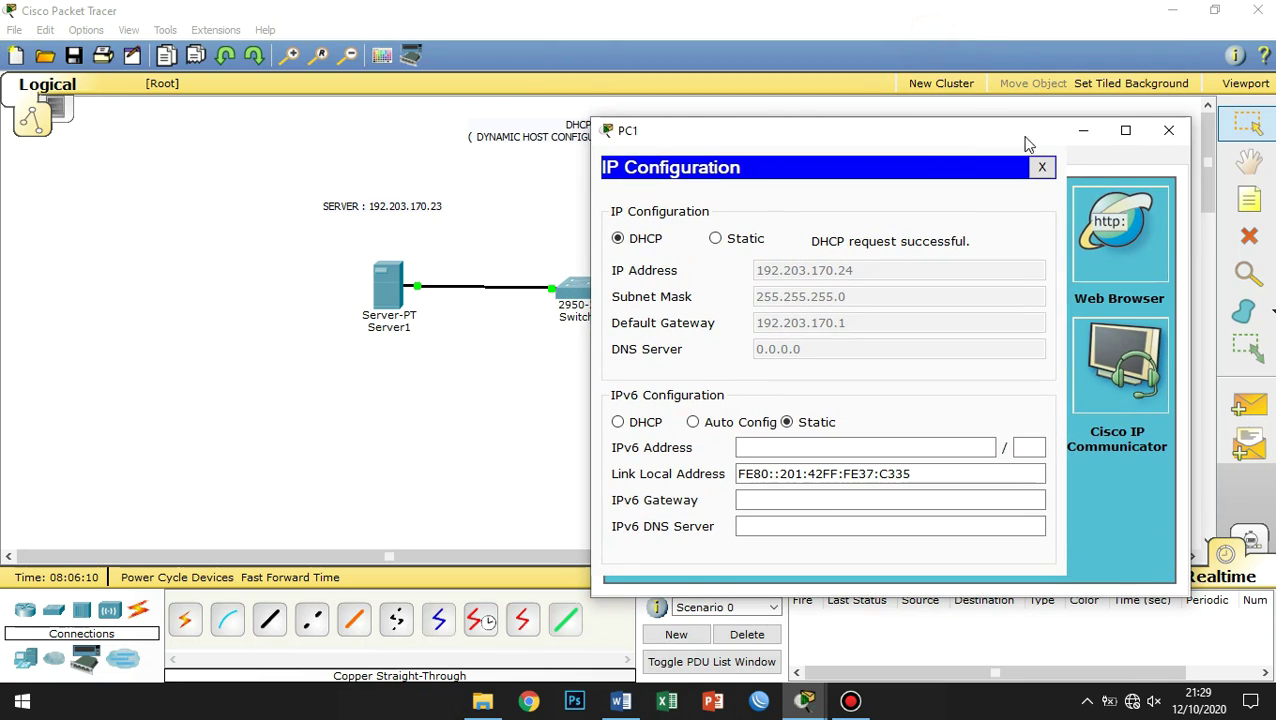
left_click(1168, 131)
- Test the network by sending a simple PDU from Server1 to PC1 and check its status
left_click_drag(315, 240, 840, 393)
left_click(858, 412)
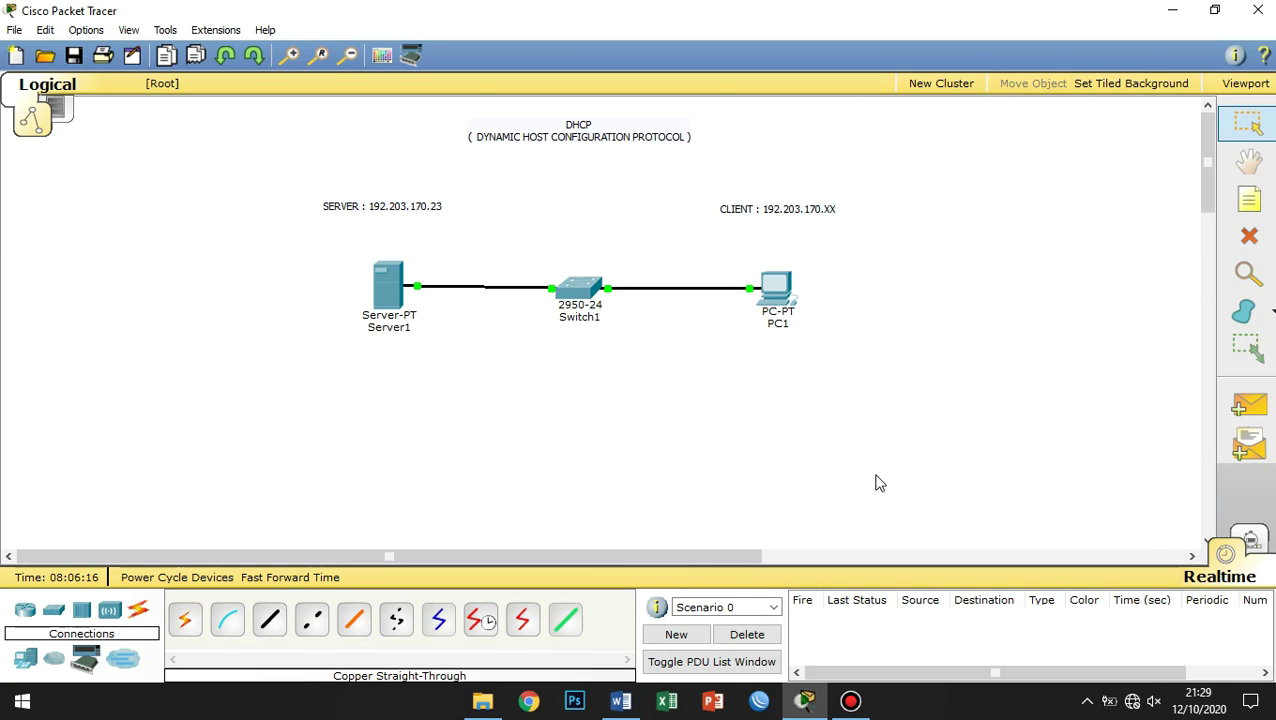
left_click_drag(328, 246, 866, 430)
left_click(868, 427)
left_click(1256, 404)
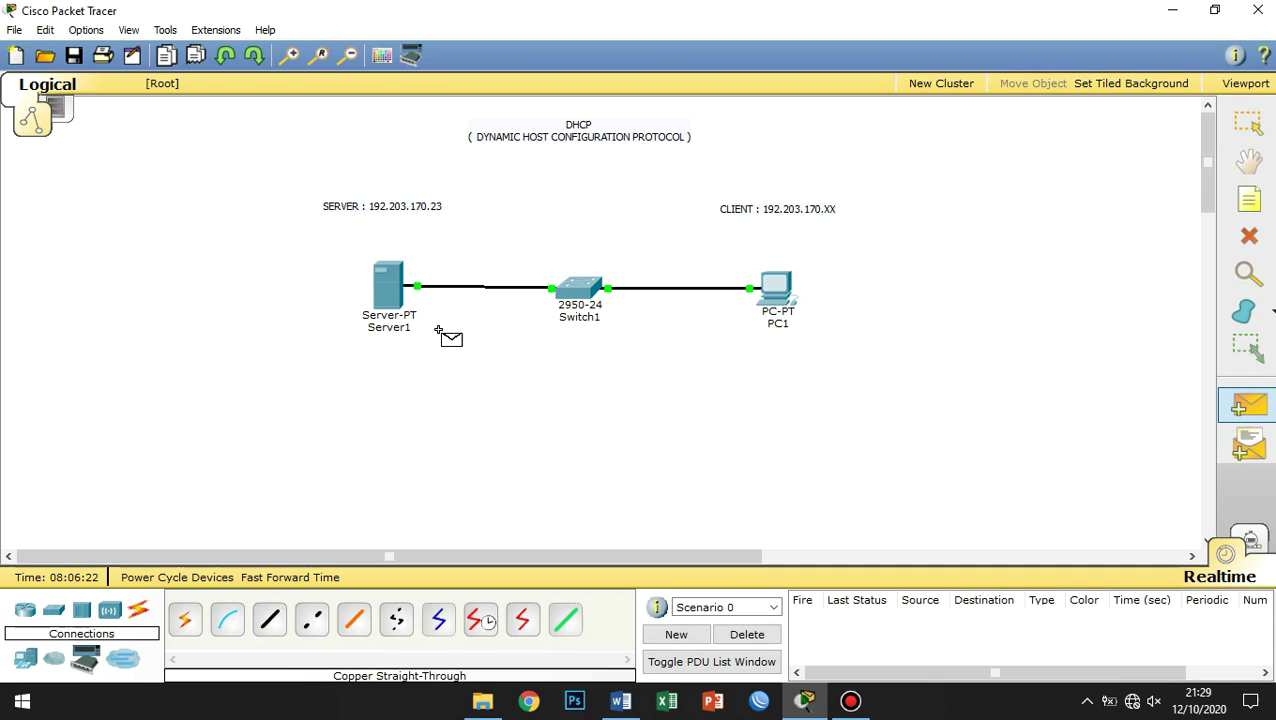
left_click(397, 285)
left_click(779, 295)
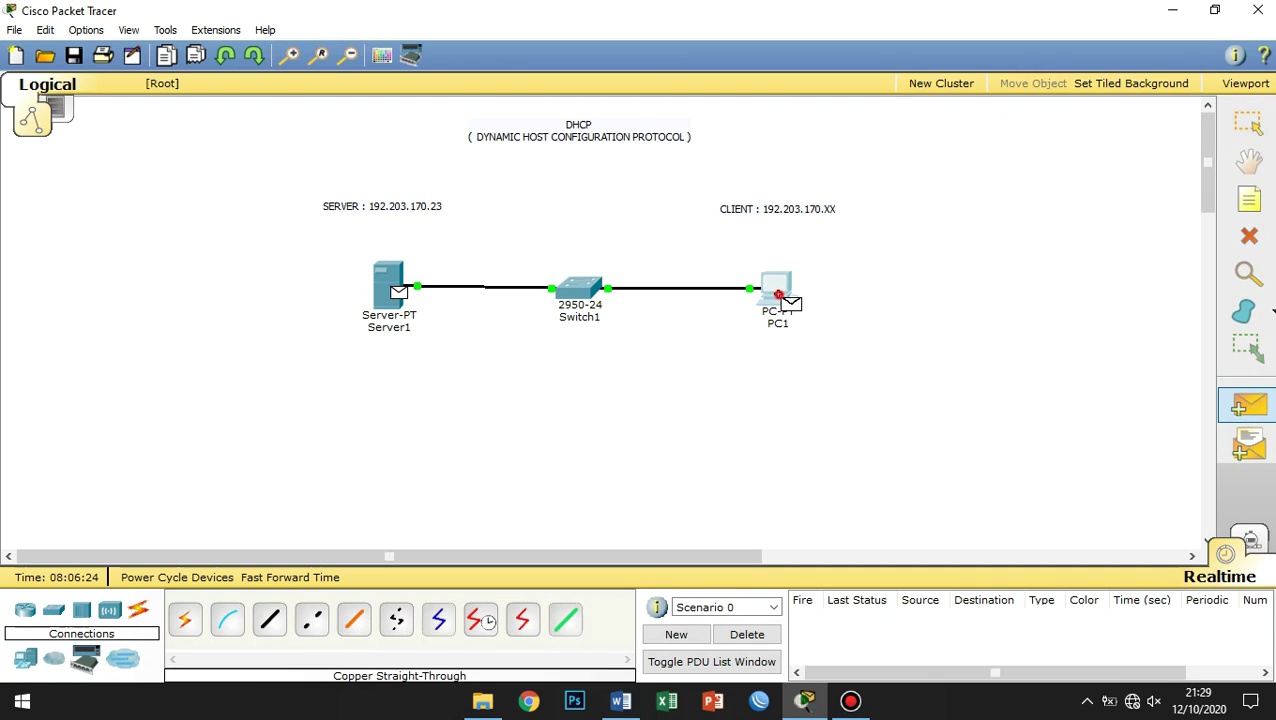
left_click(856, 619)
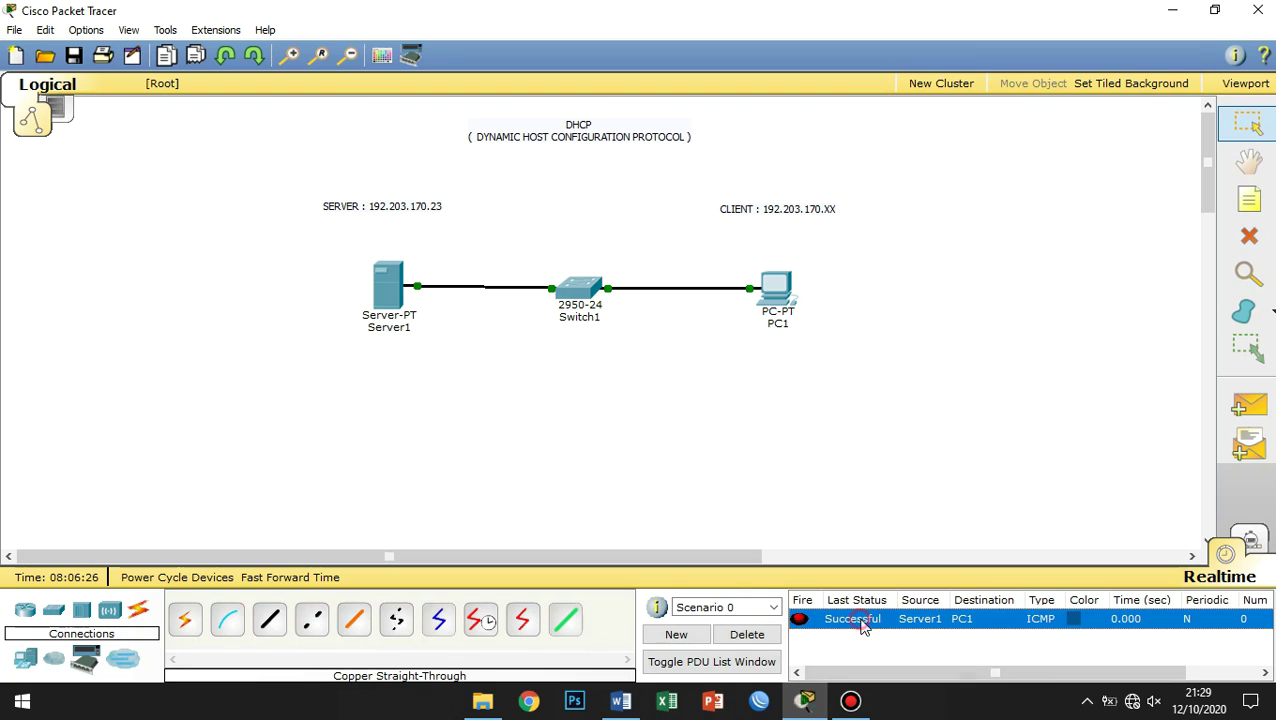
- Send a simple PDU back from PC1 to Server1, check its status and return to the Select tool
left_click(1237, 418)
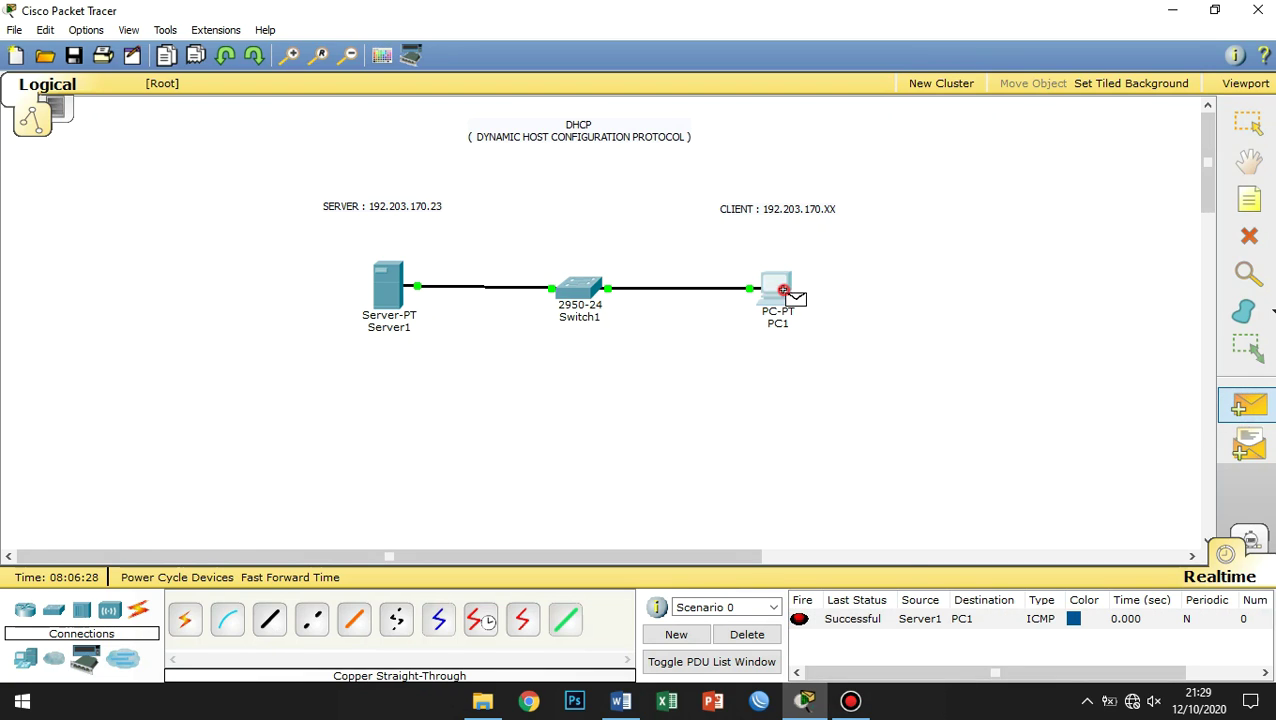
left_click(395, 298)
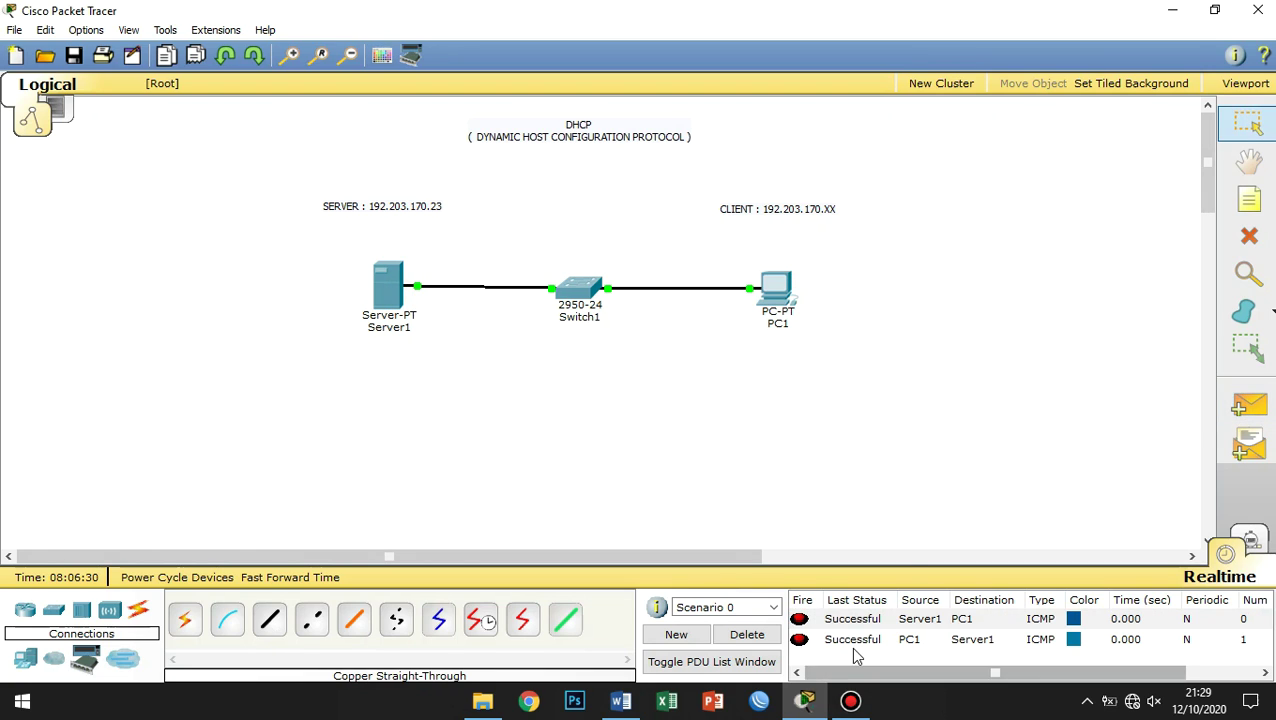
left_click(854, 646)
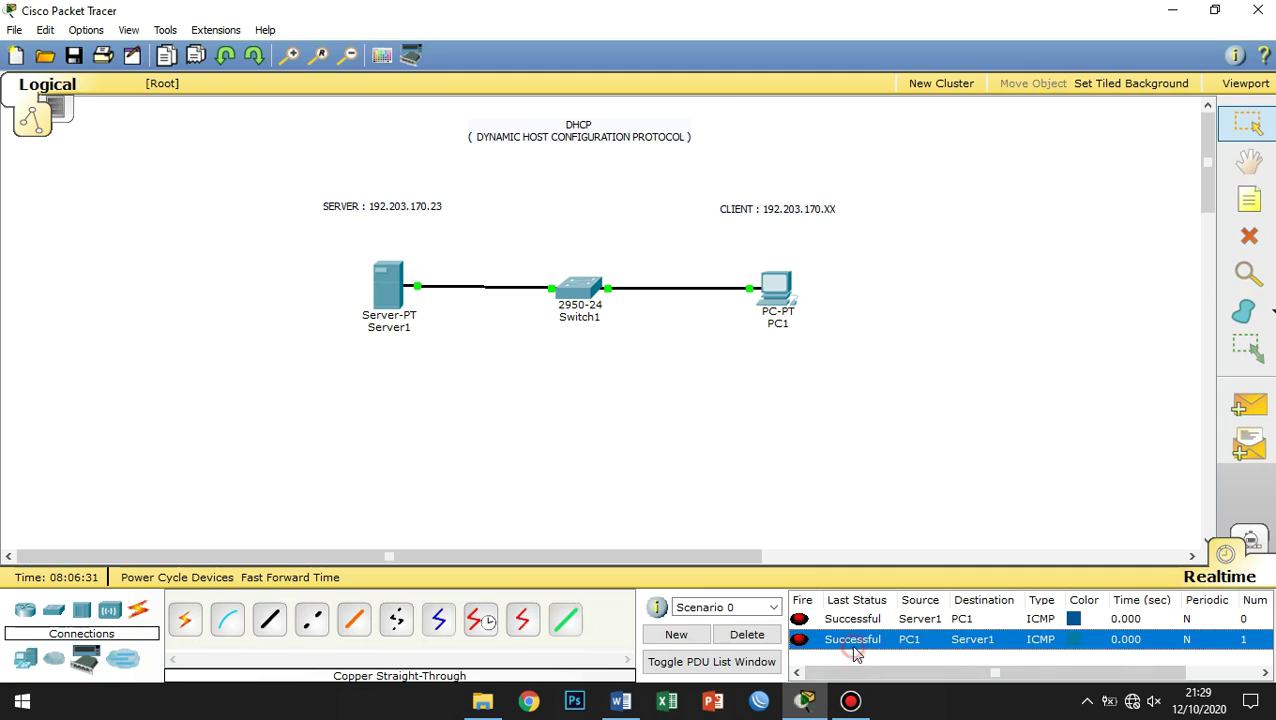
left_click(1246, 120)
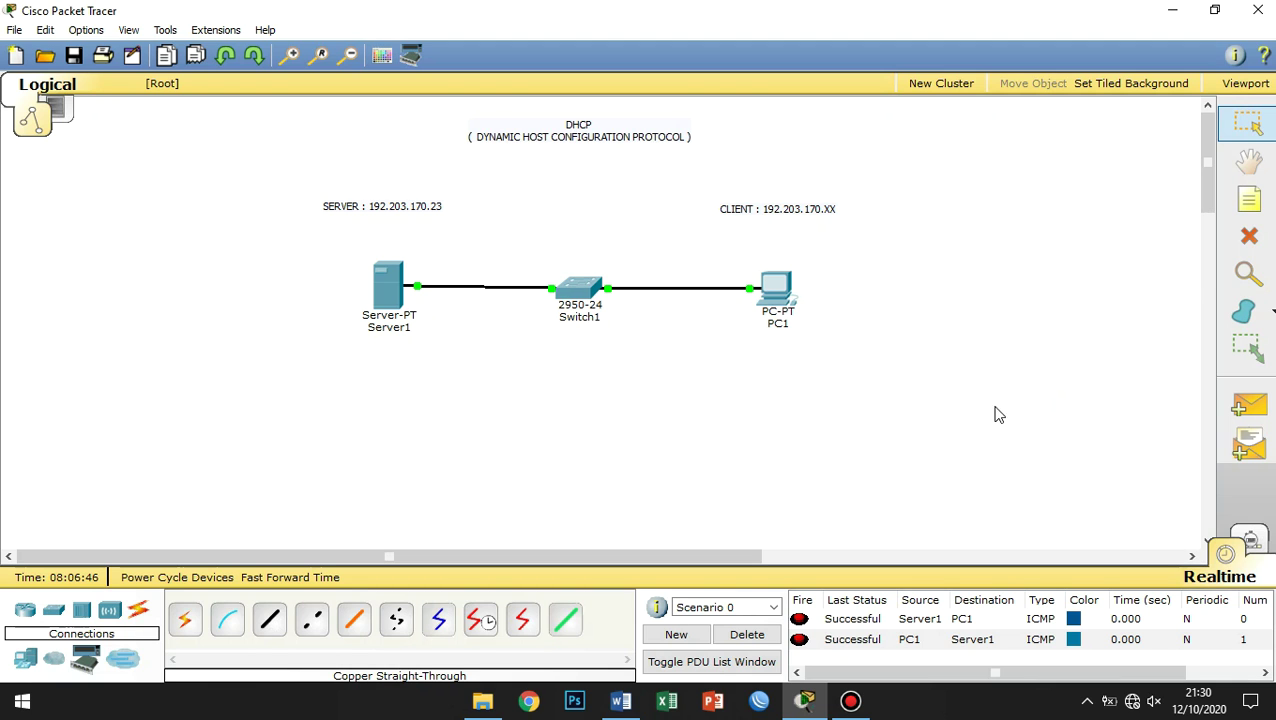
- Reopen PC1's IP configuration to review the DHCP-assigned address, and close the window again
left_click(770, 292)
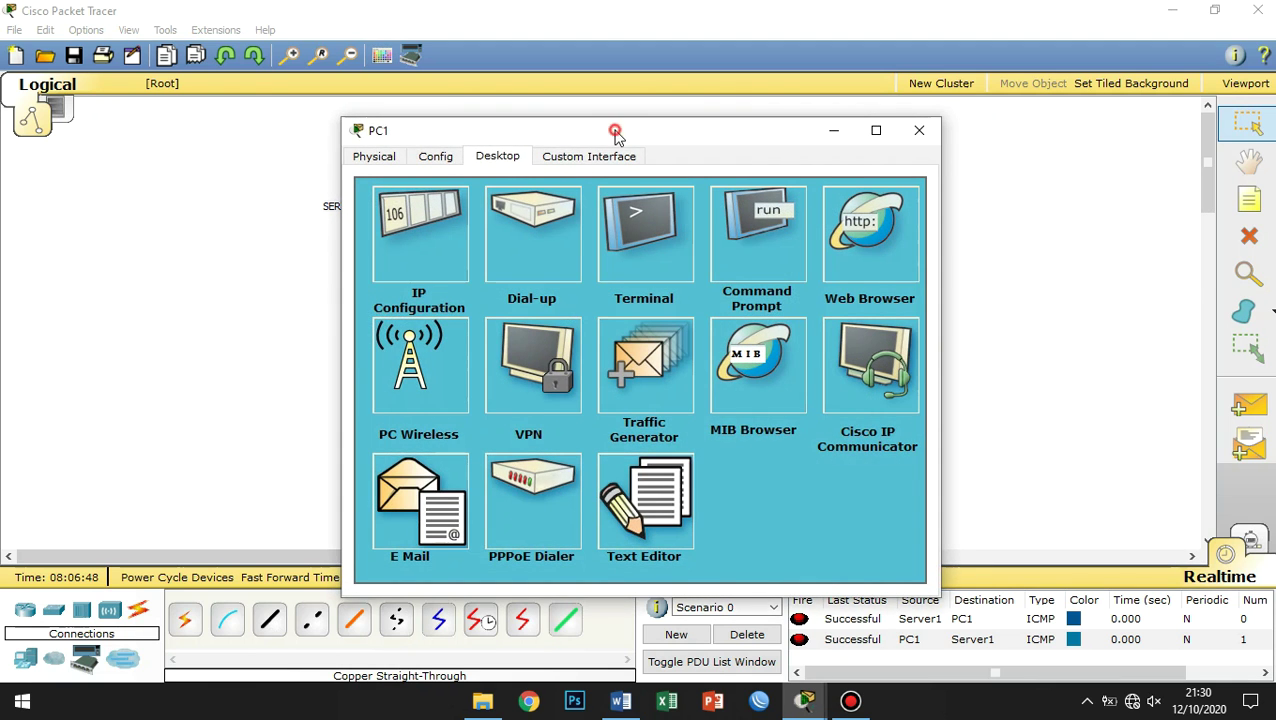
left_click_drag(615, 133, 678, 130)
left_click(481, 229)
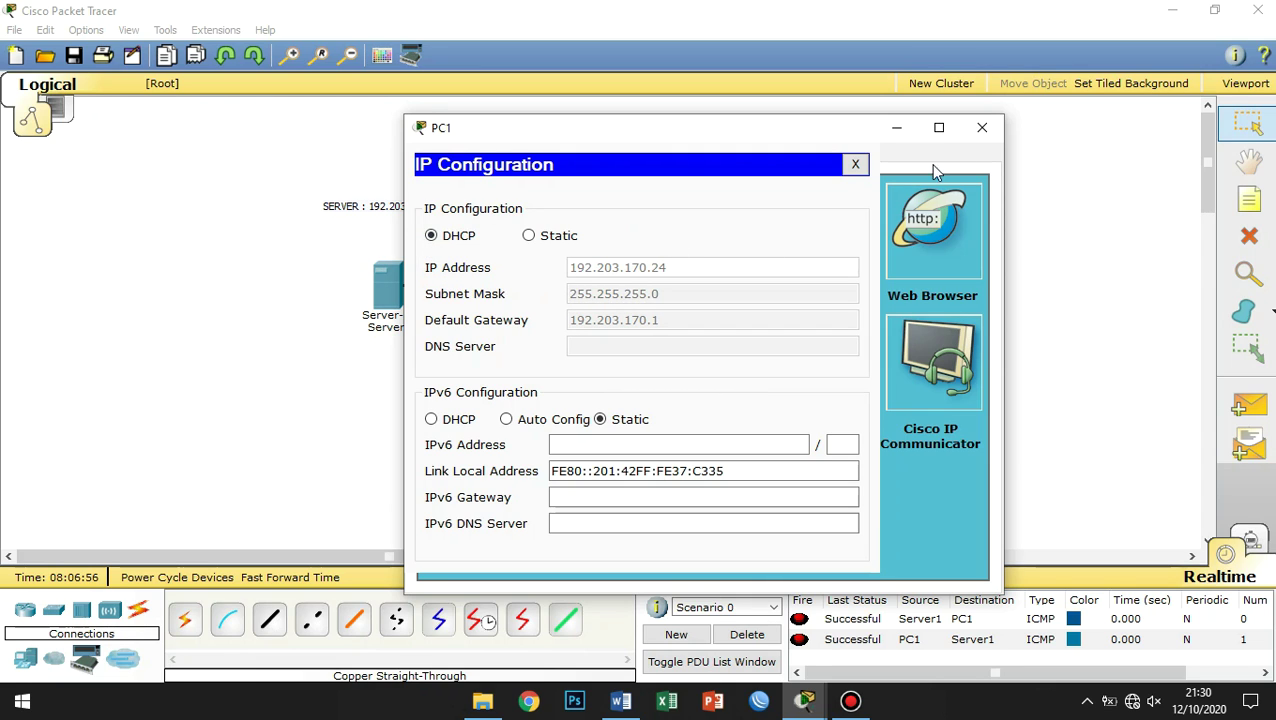
left_click(980, 130)
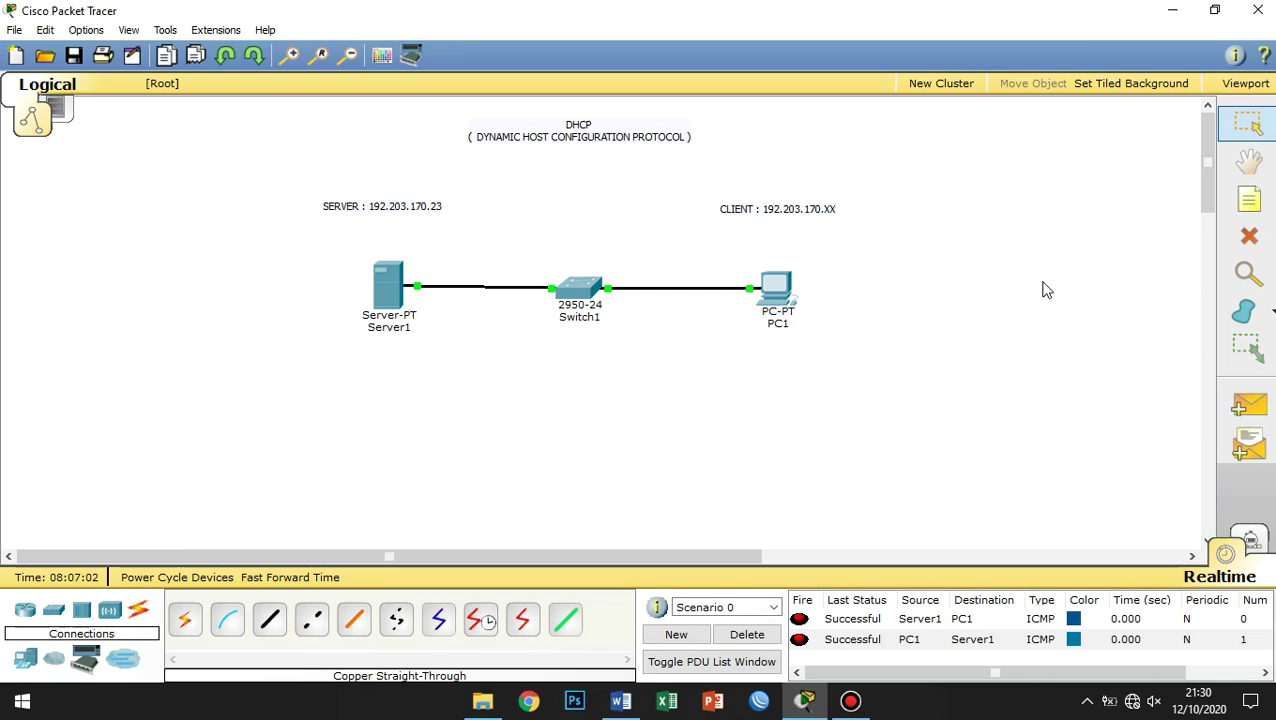
- Check the maximum number of users in Server1's DHCP pool, re-enter it as 3 and close the window
left_click(370, 288)
left_click_drag(558, 131, 590, 121)
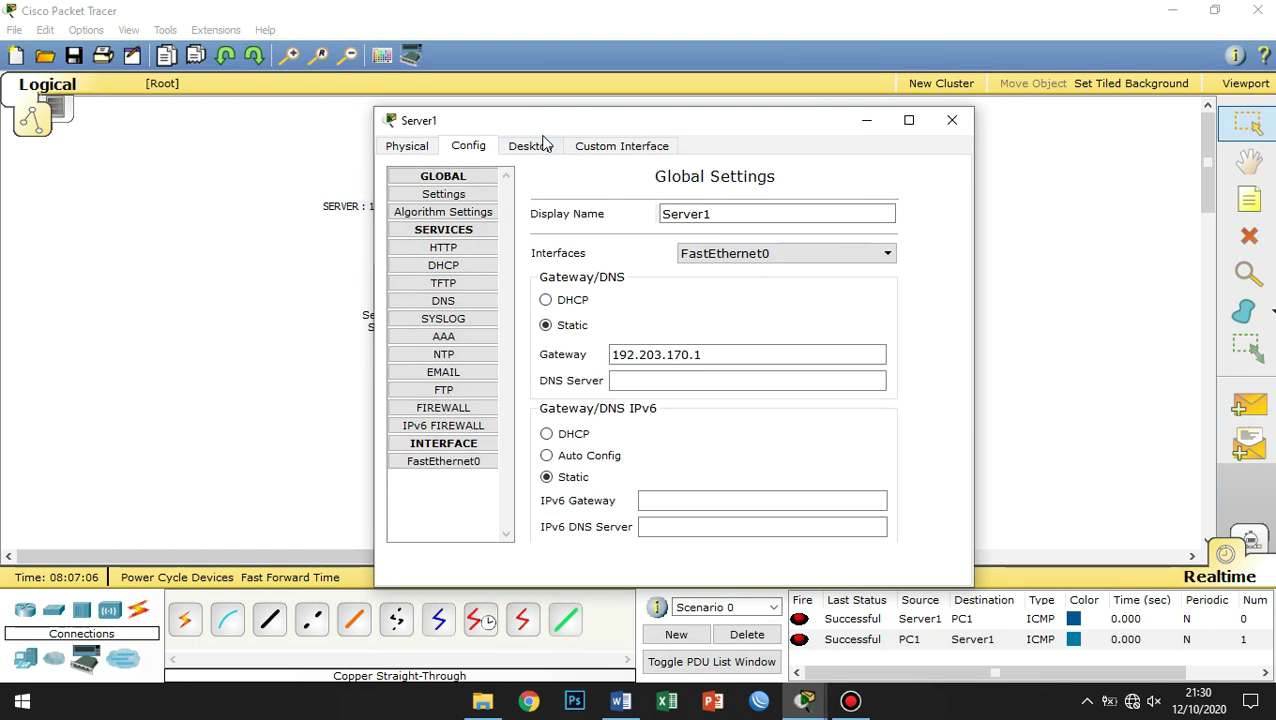
left_click(478, 267)
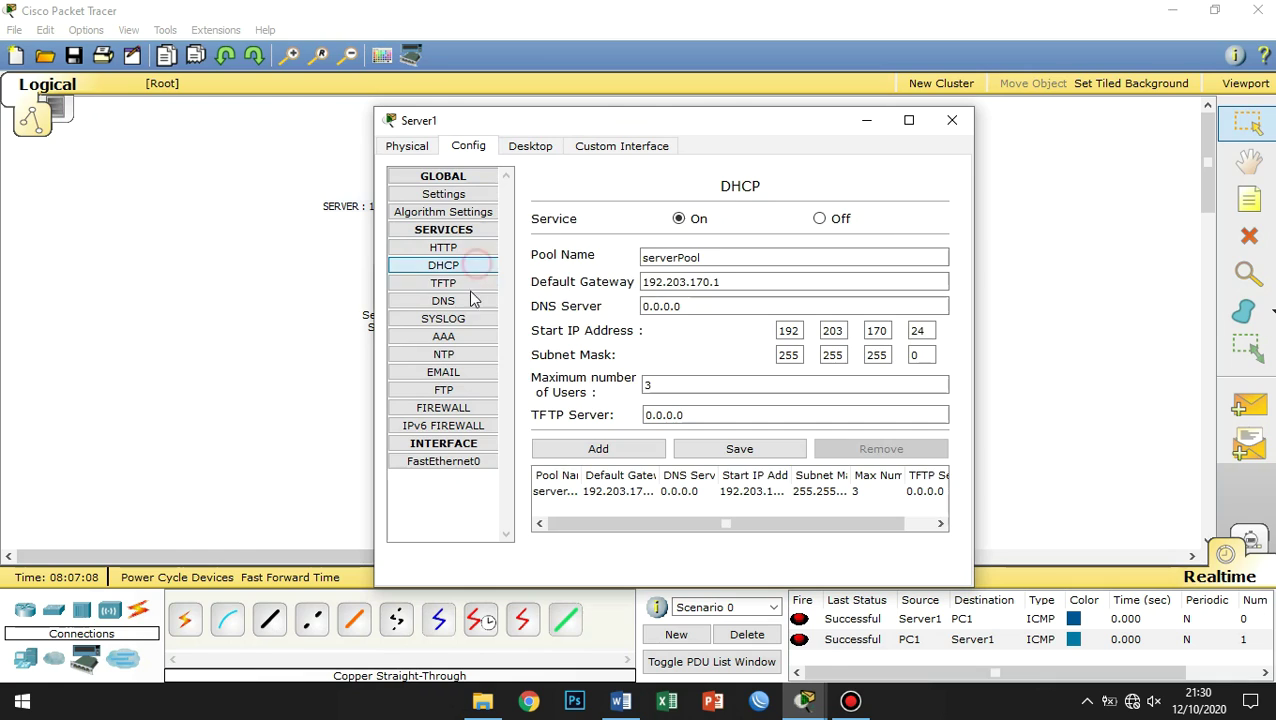
left_click(683, 391)
left_click_drag(660, 385, 642, 385)
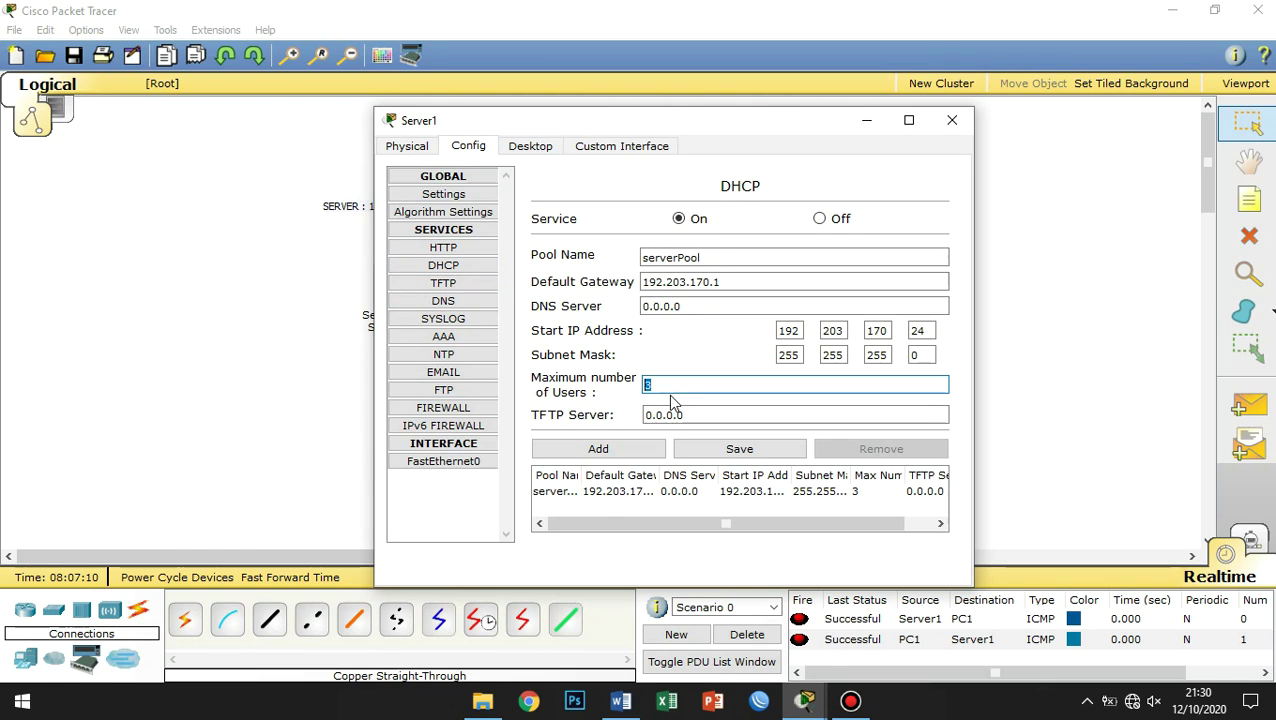
type("3")
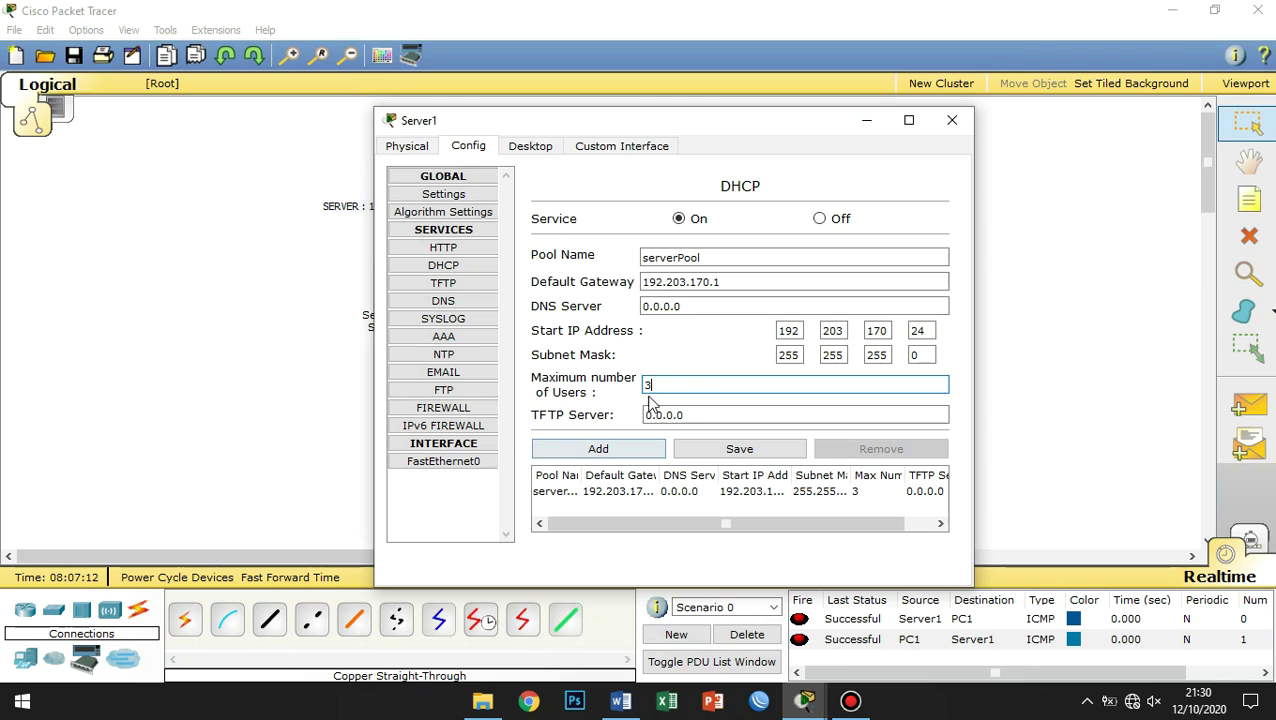
left_click(952, 120)
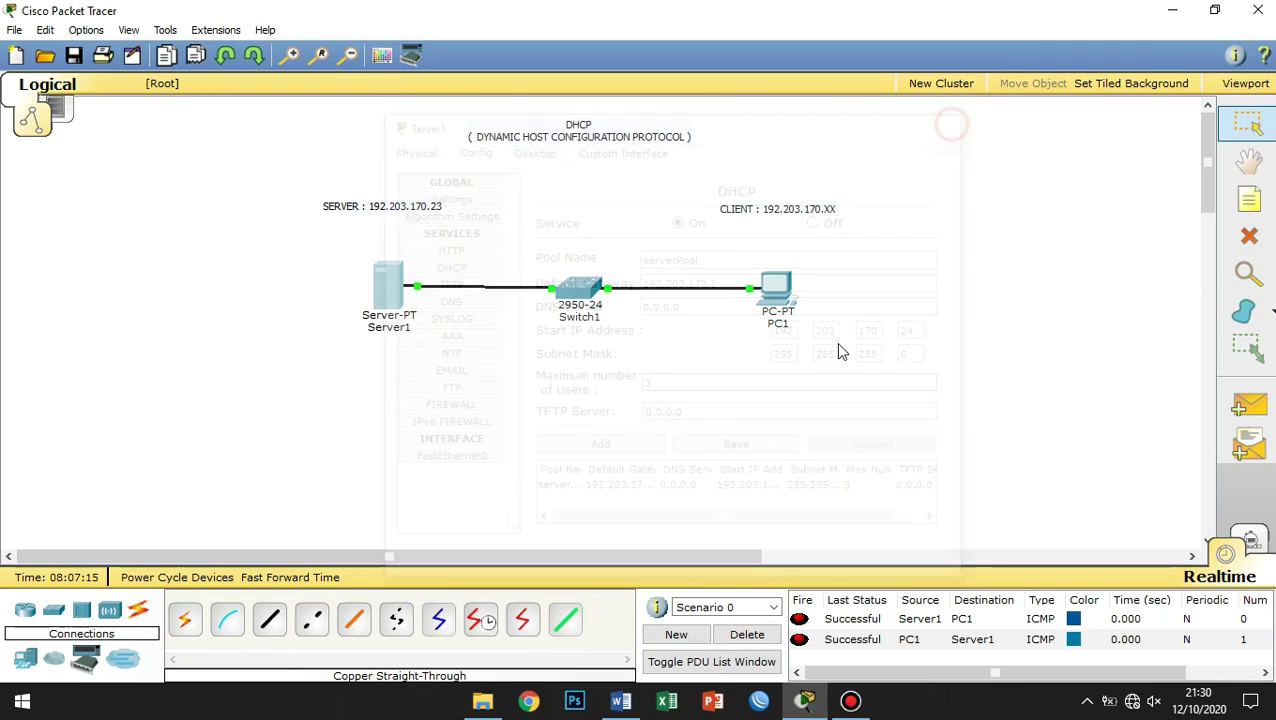
- Add a second generic PC to the topology below PC1
left_click(25, 668)
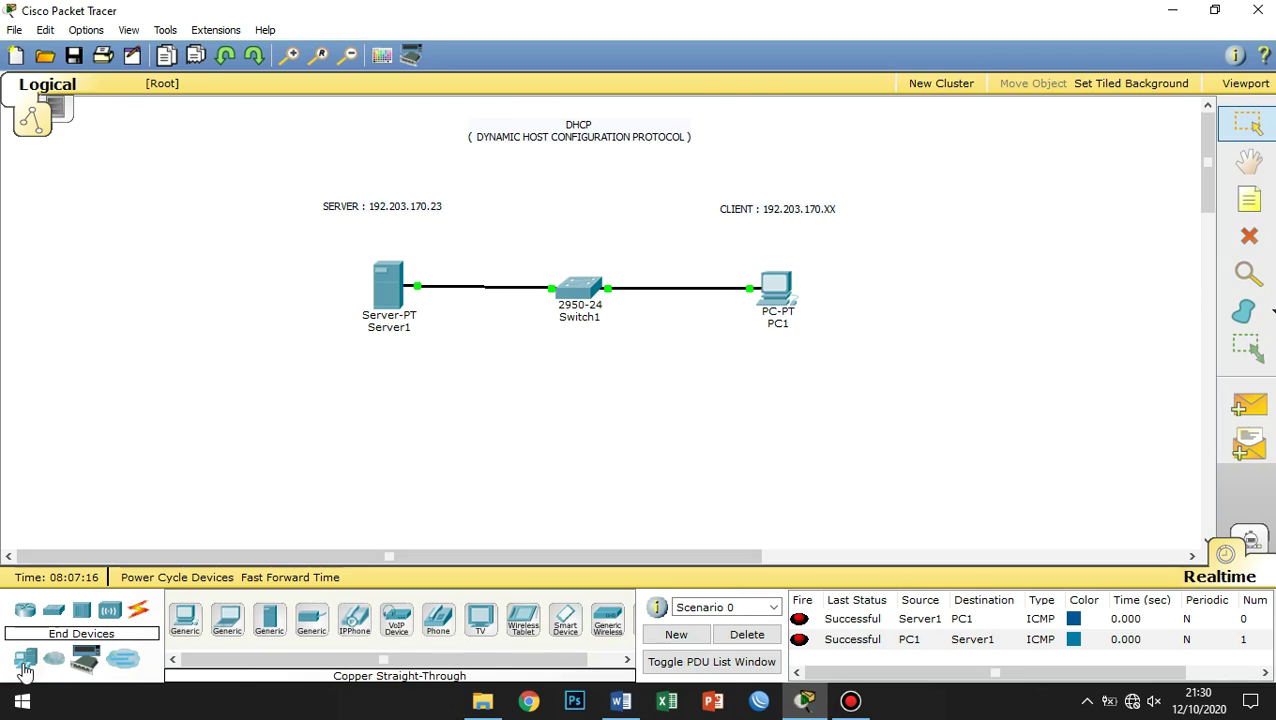
left_click(185, 620)
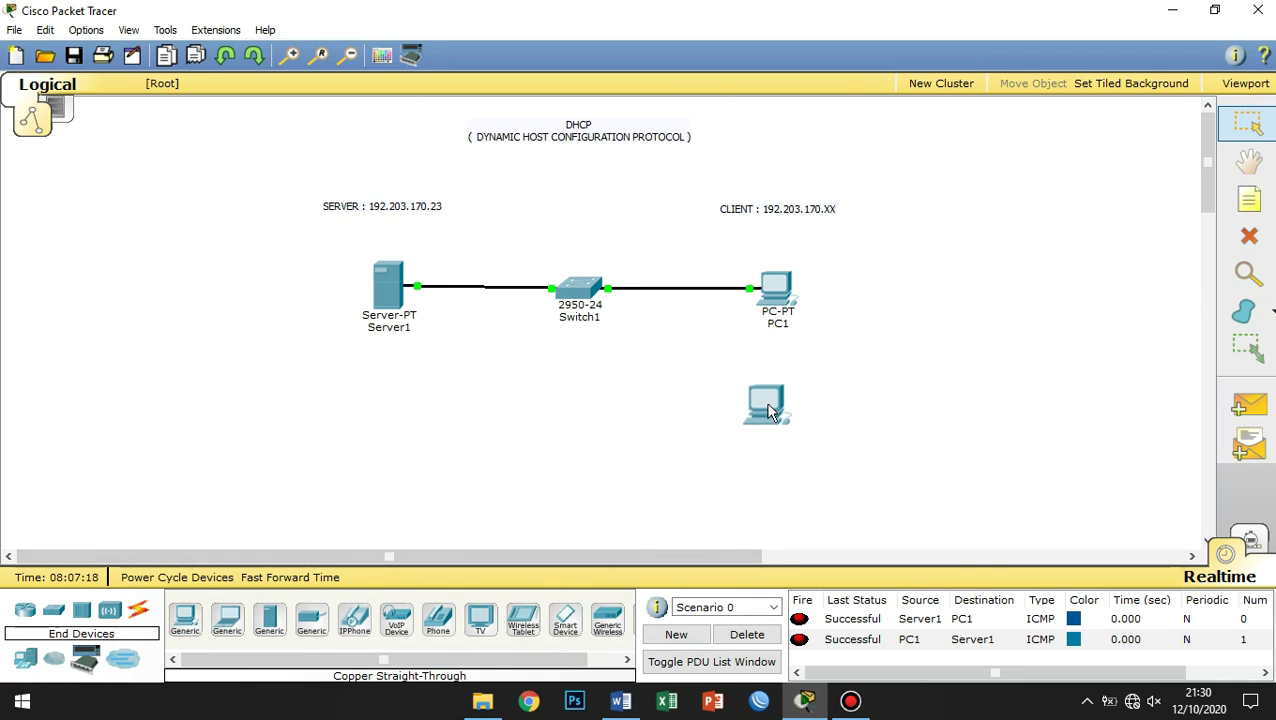
left_click(768, 410)
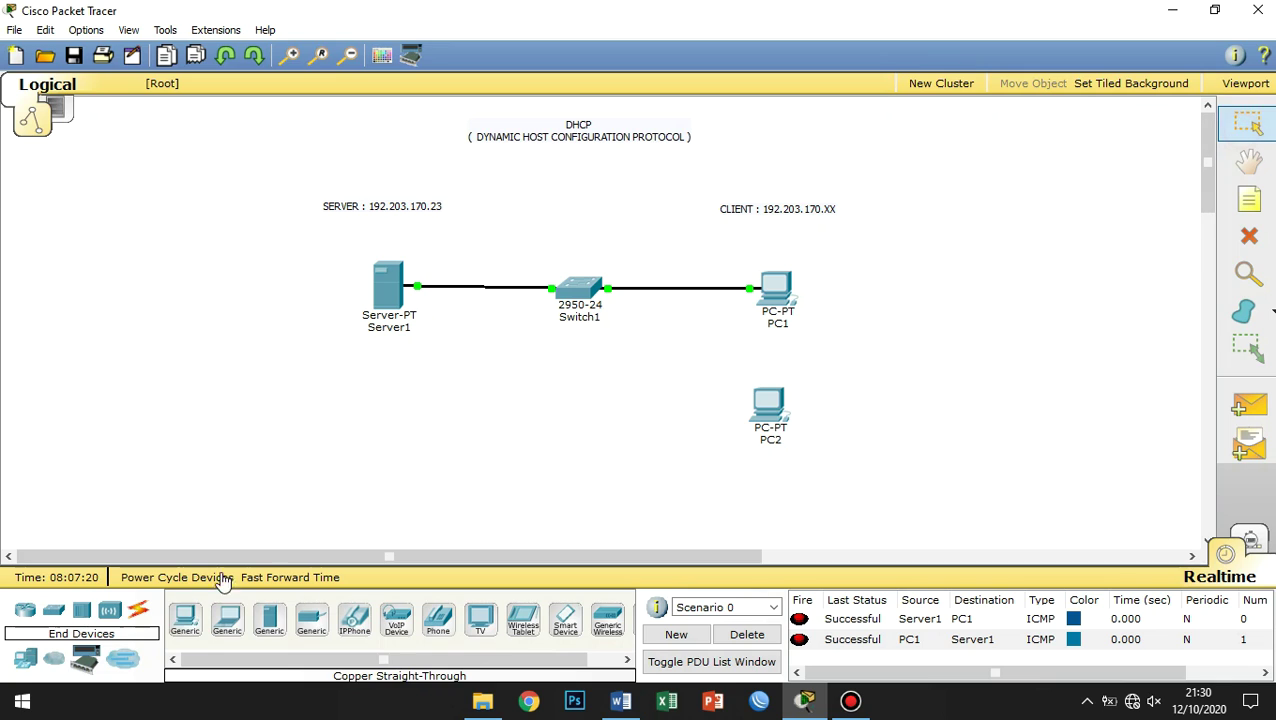
- Connect Switch1 to the FastEthernet0 port of PC2 with a copper straight-through cable
left_click(138, 610)
left_click(269, 620)
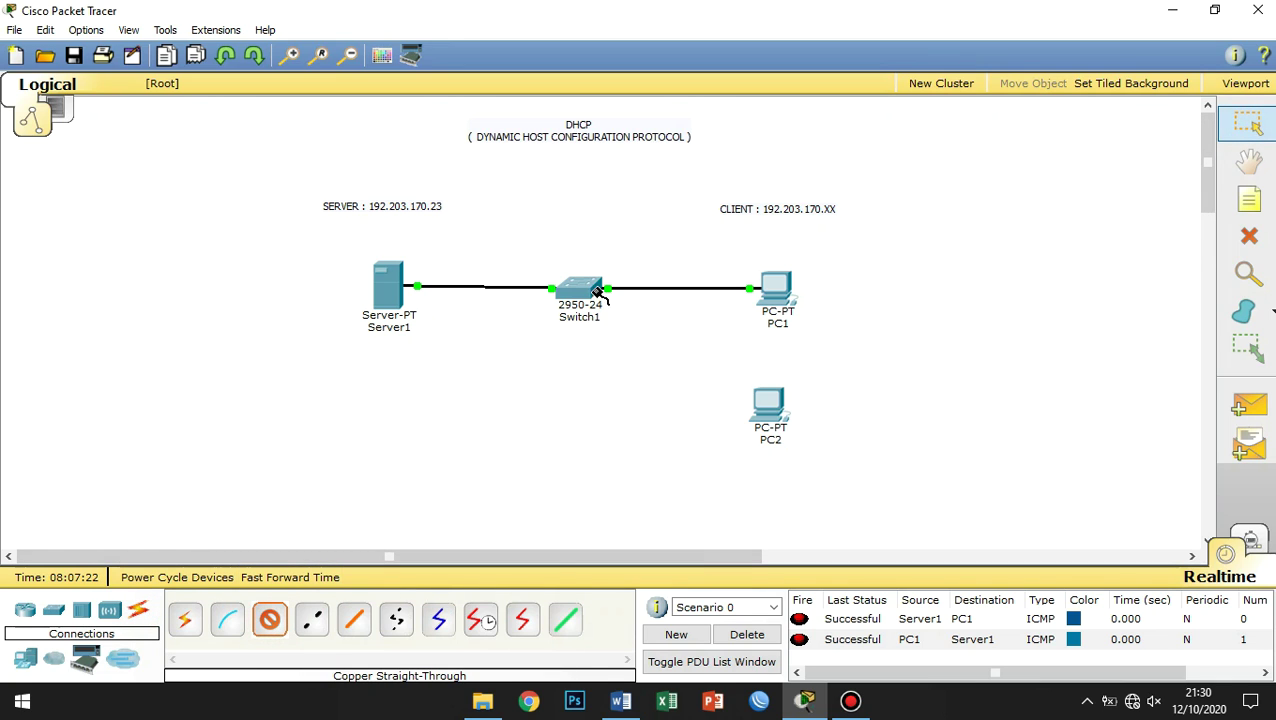
left_click(597, 291)
left_click(639, 316)
left_click(765, 415)
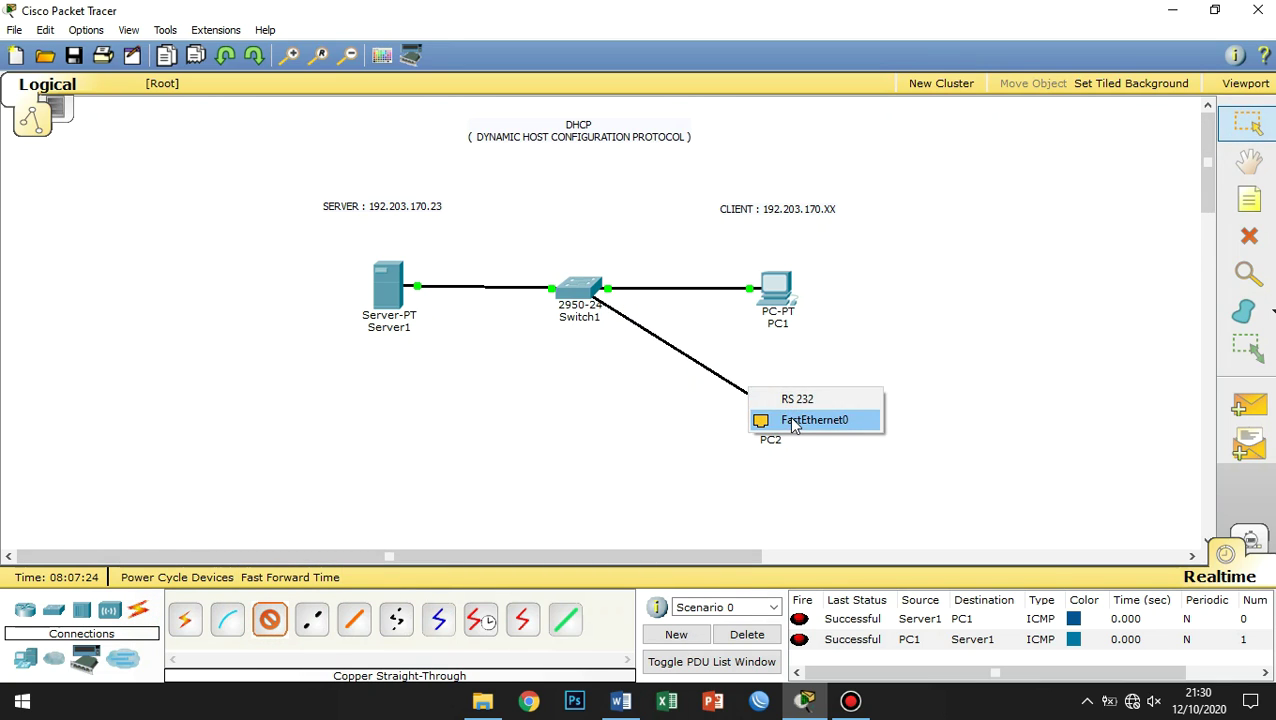
left_click(793, 421)
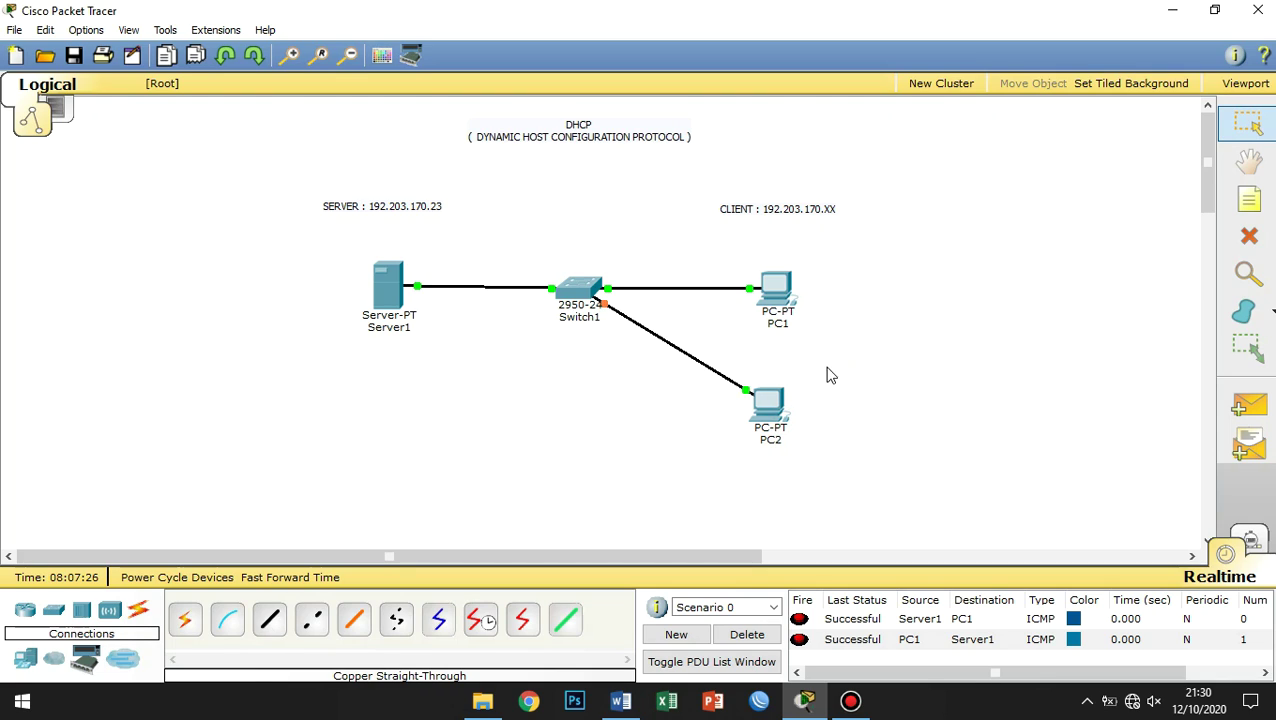
- Move PC2 slightly up so it sits directly under PC1, and close its device window
left_click_drag(782, 406, 772, 402)
left_click(772, 402)
left_click_drag(726, 137, 908, 152)
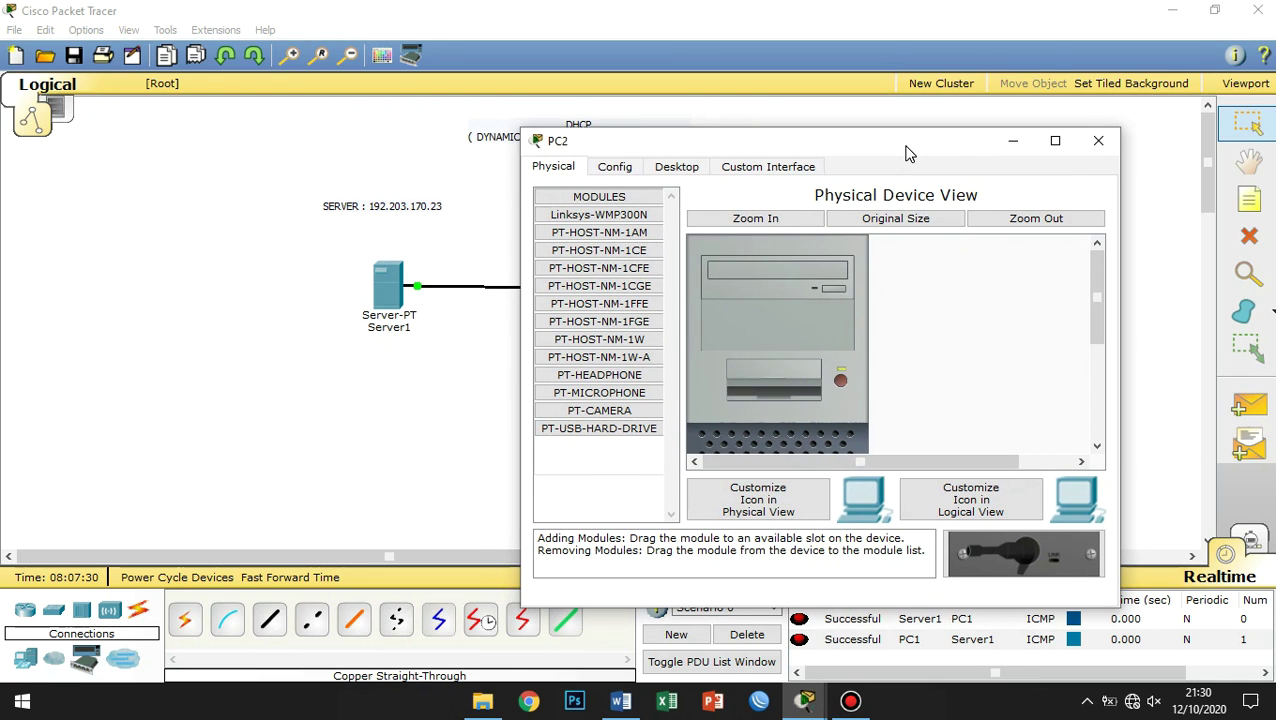
left_click(1098, 141)
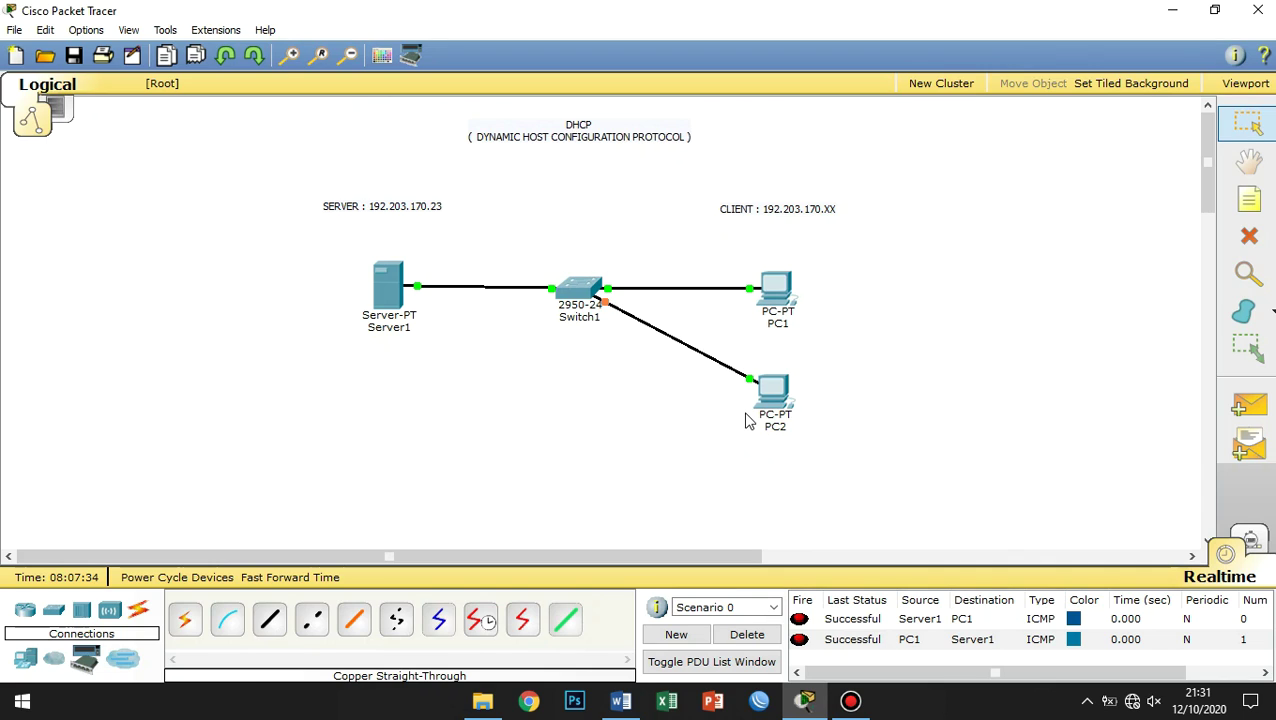
left_click_drag(726, 336, 843, 497)
left_click(952, 440)
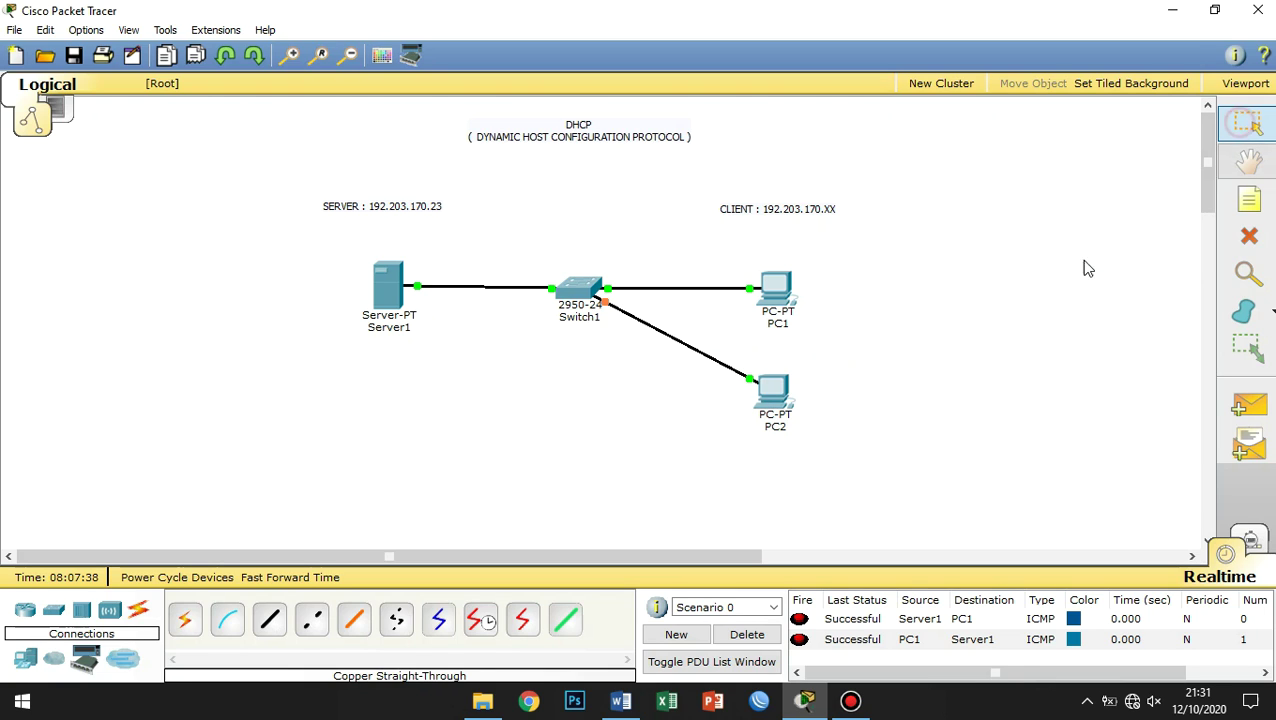
left_click_drag(724, 347, 871, 477)
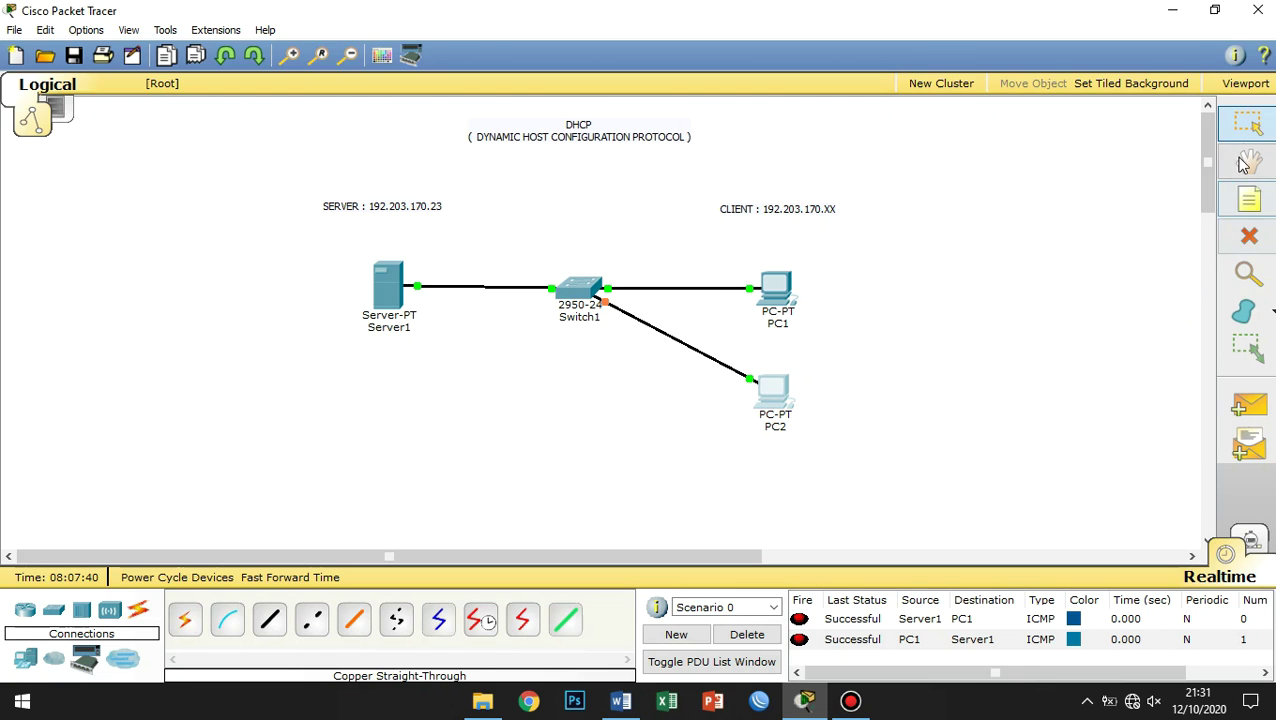
left_click(1043, 308)
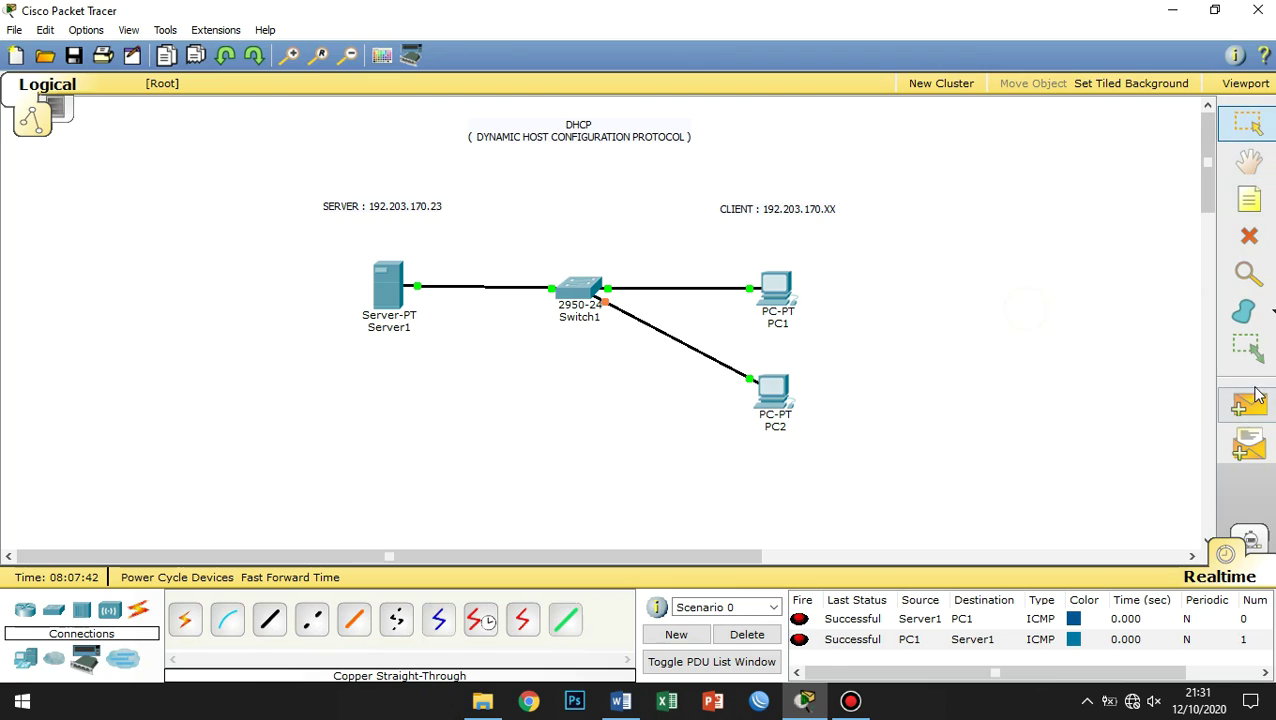
- Try to send a simple PDU from Server1 to PC2, and return to the selection tool
left_click(1253, 407)
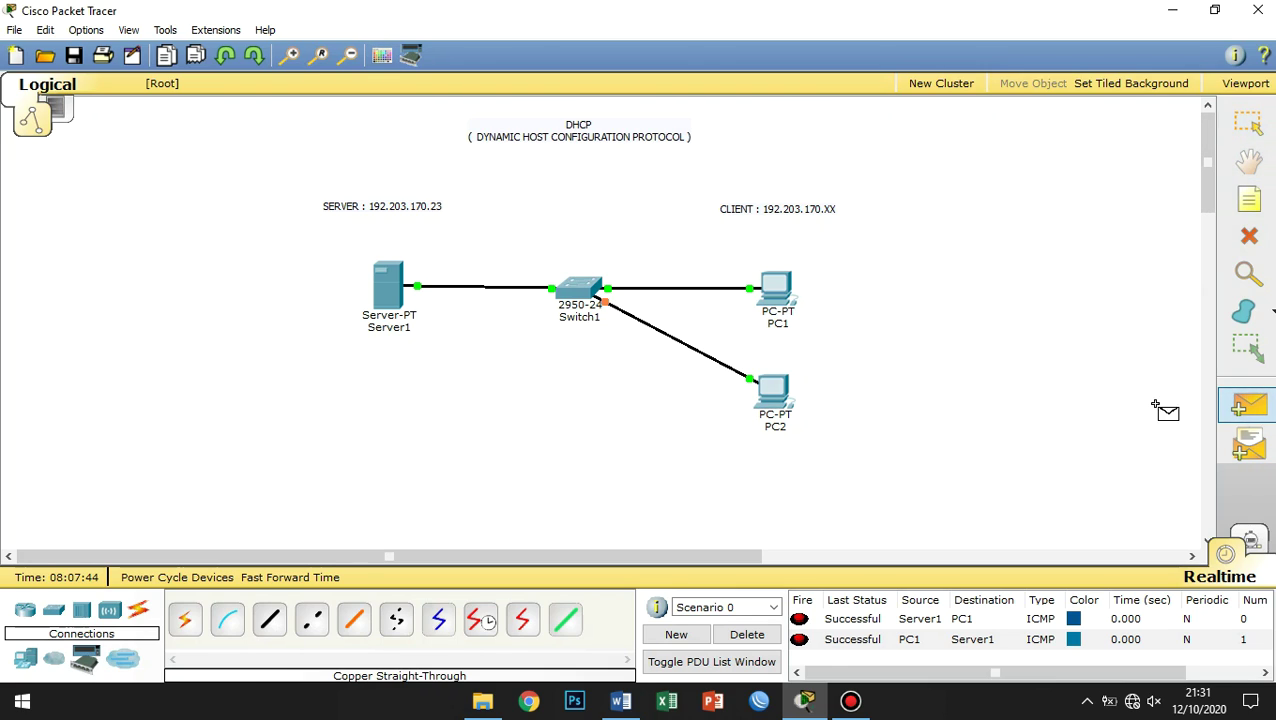
left_click(392, 290)
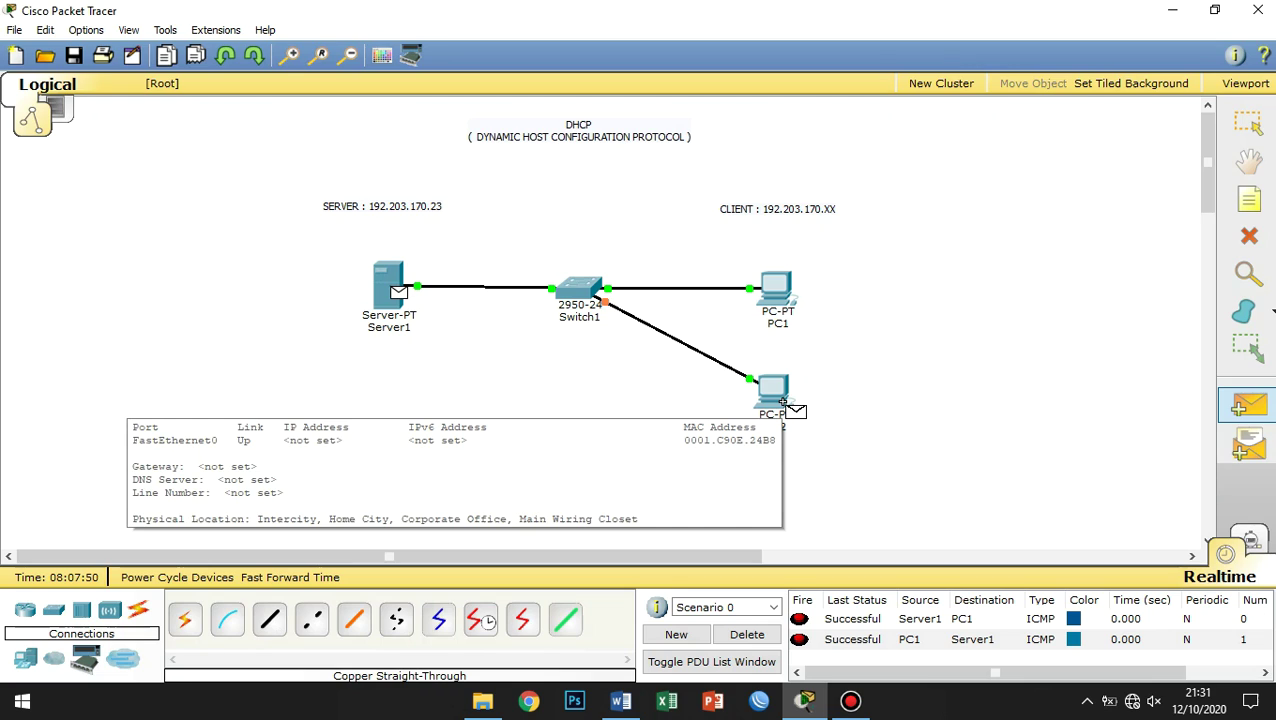
left_click(784, 403)
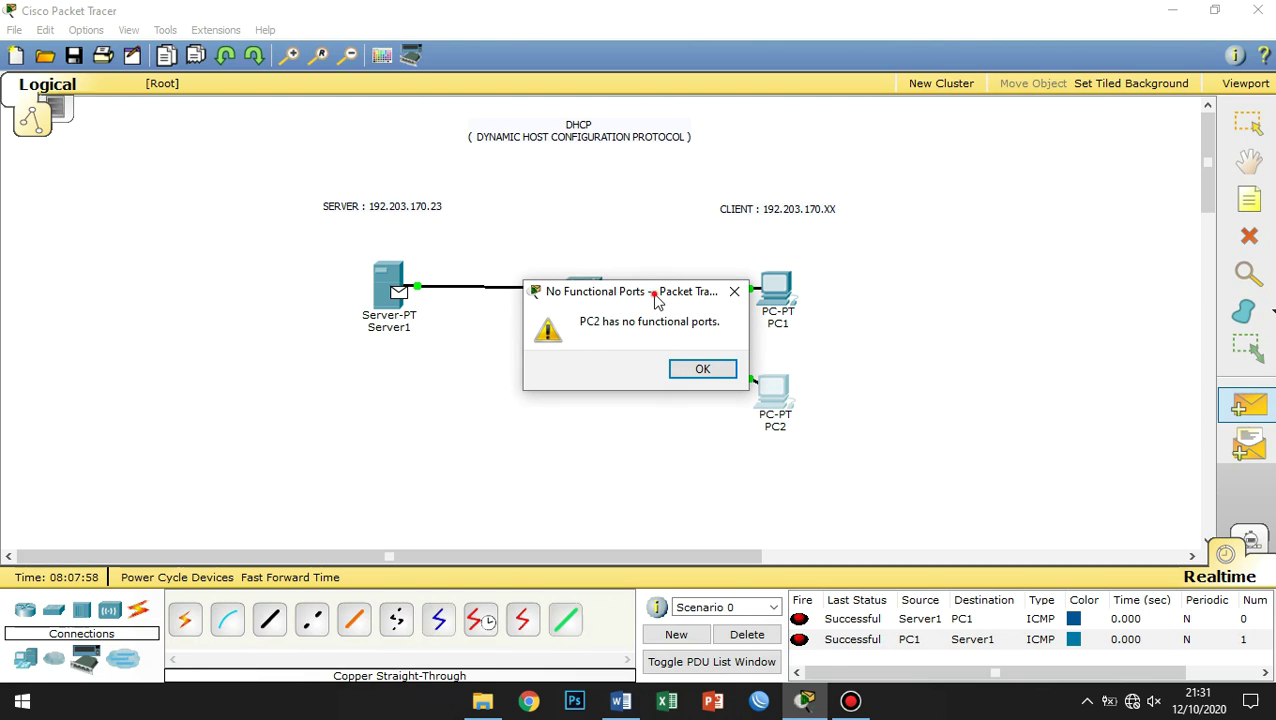
left_click_drag(656, 302, 664, 355)
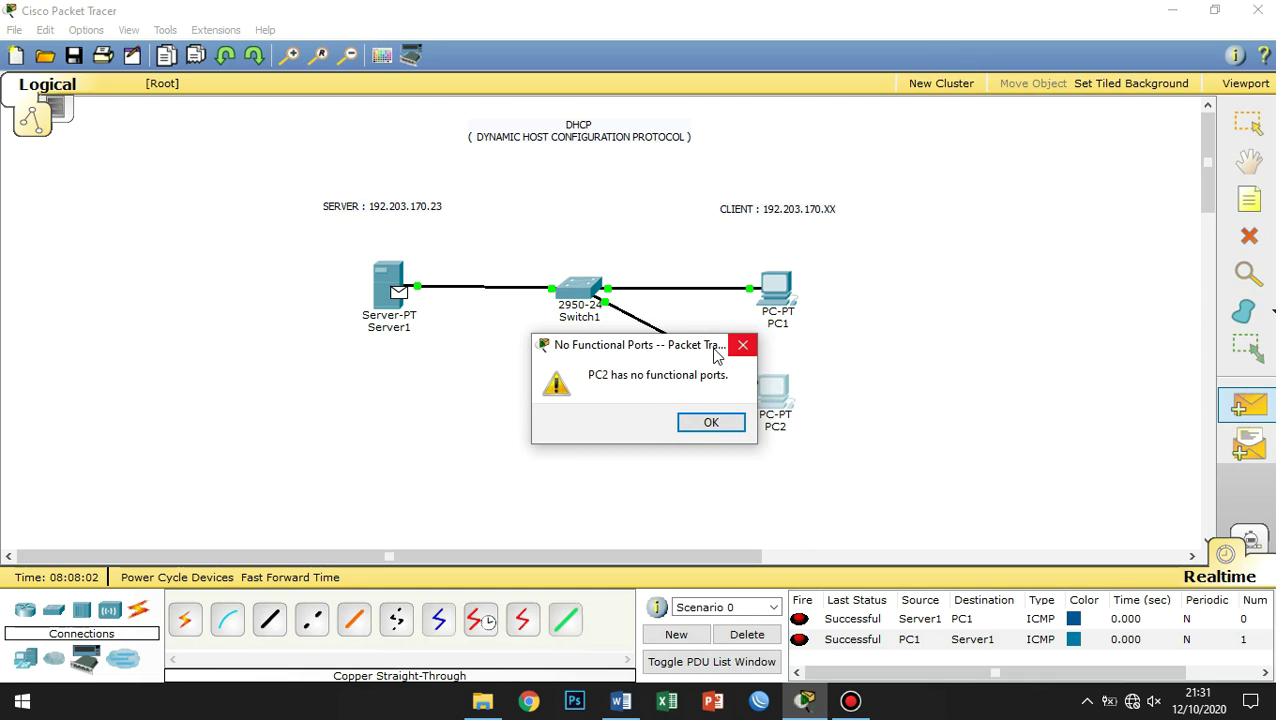
left_click_drag(678, 350, 591, 375)
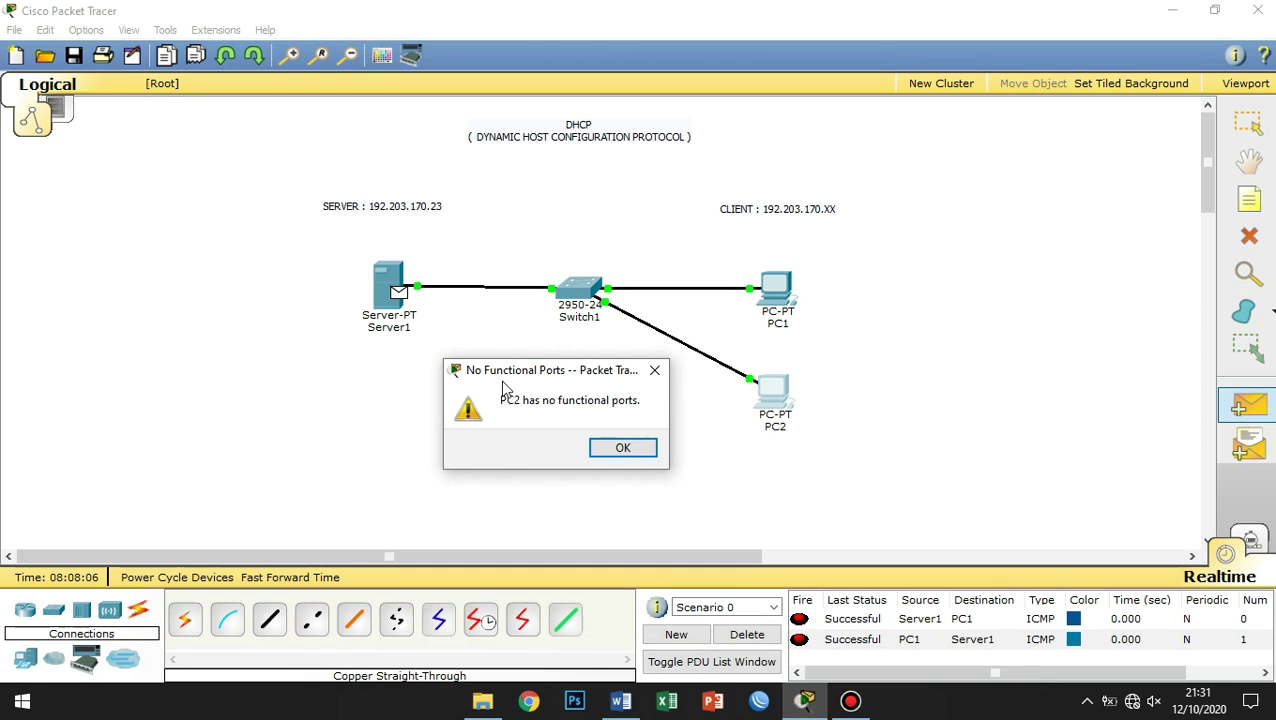
left_click(651, 372)
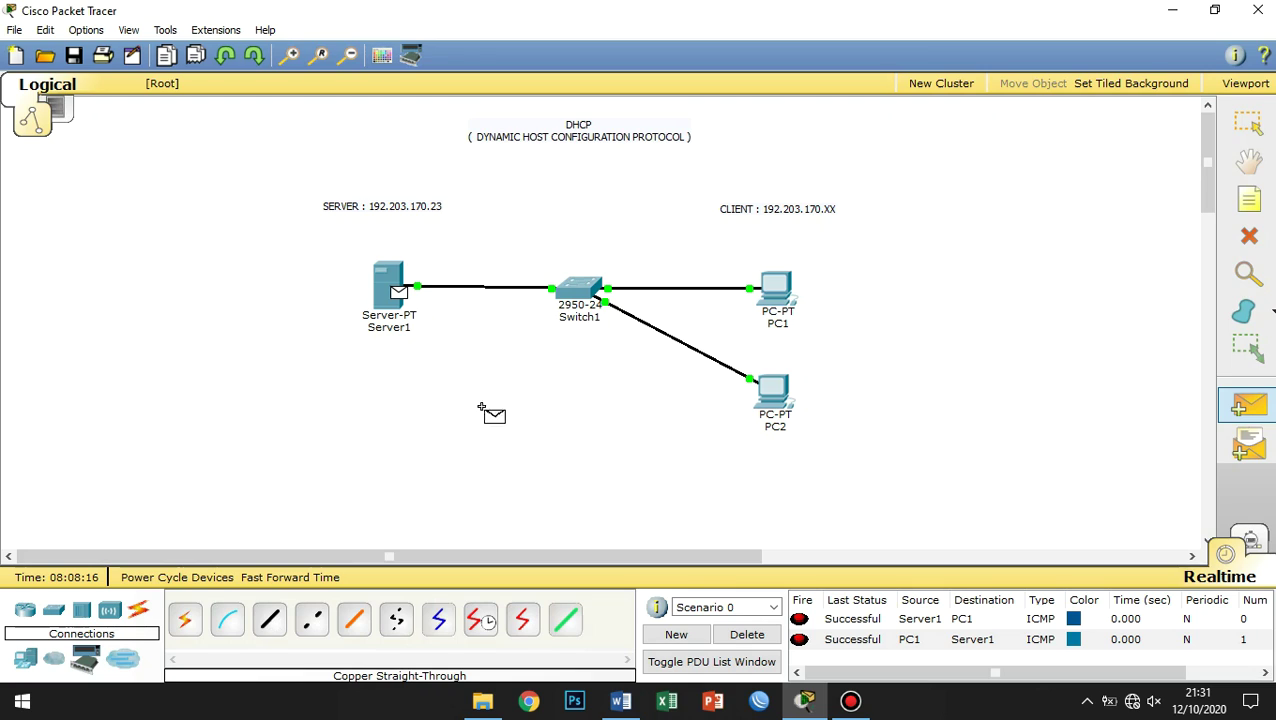
left_click(1268, 128)
- Delete Scenario 0's recorded PDUs and try to send a simple PDU from PC1 to Switch1
left_click(776, 638)
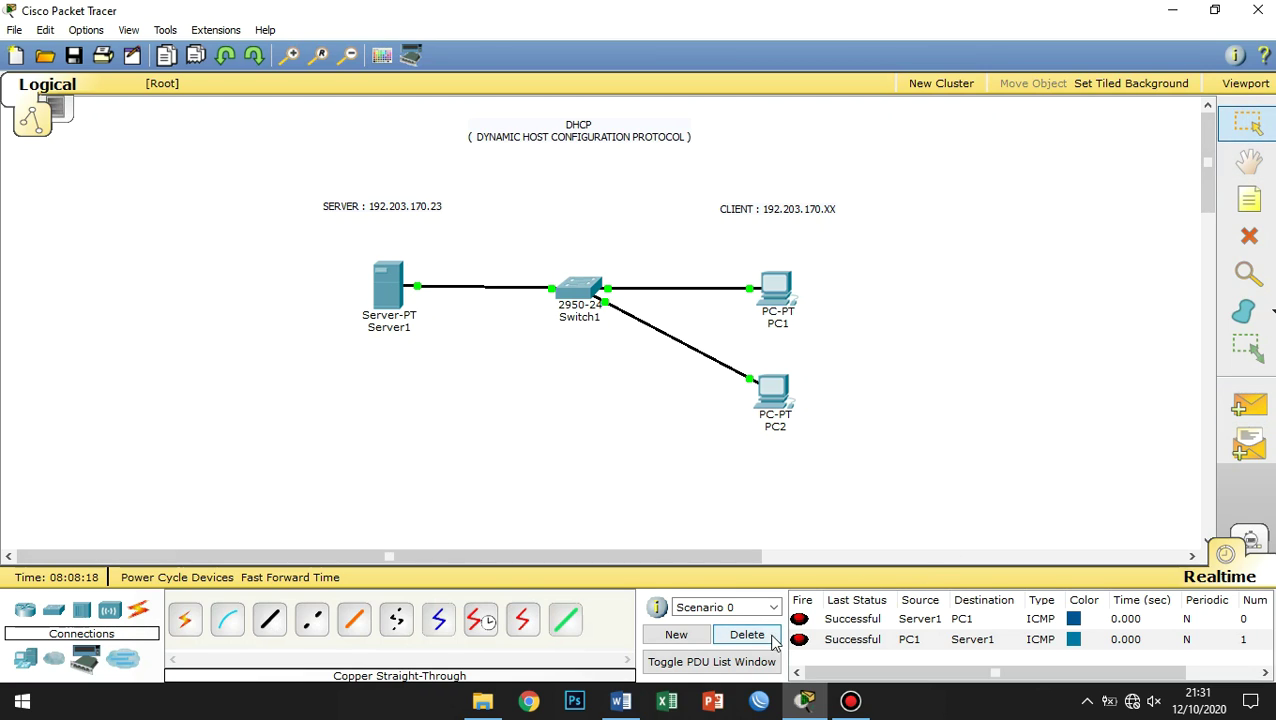
left_click(1248, 405)
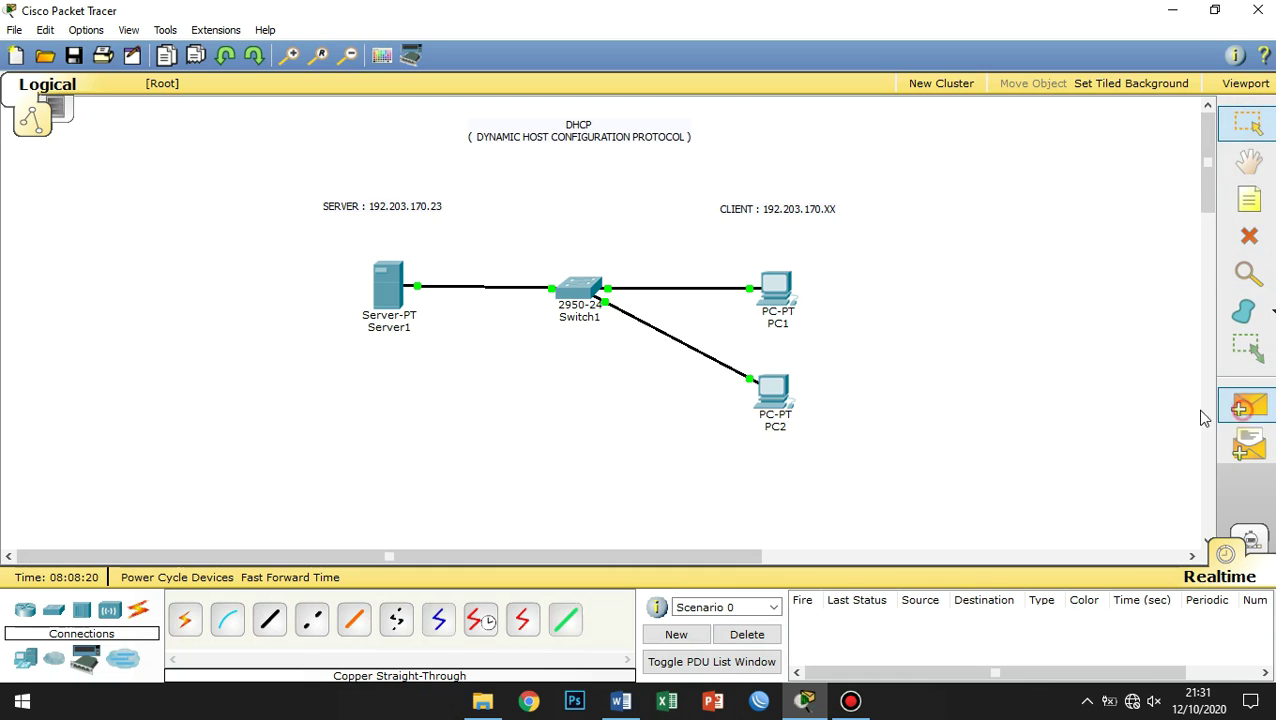
left_click(776, 288)
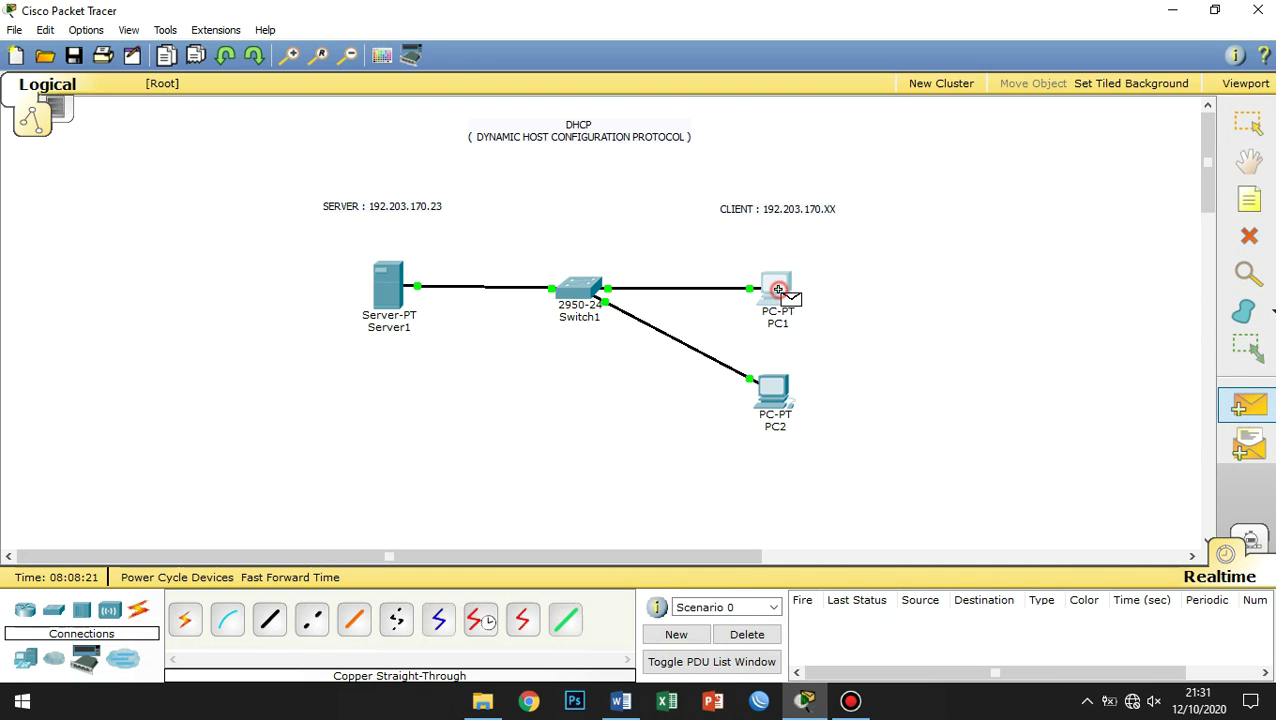
left_click(578, 293)
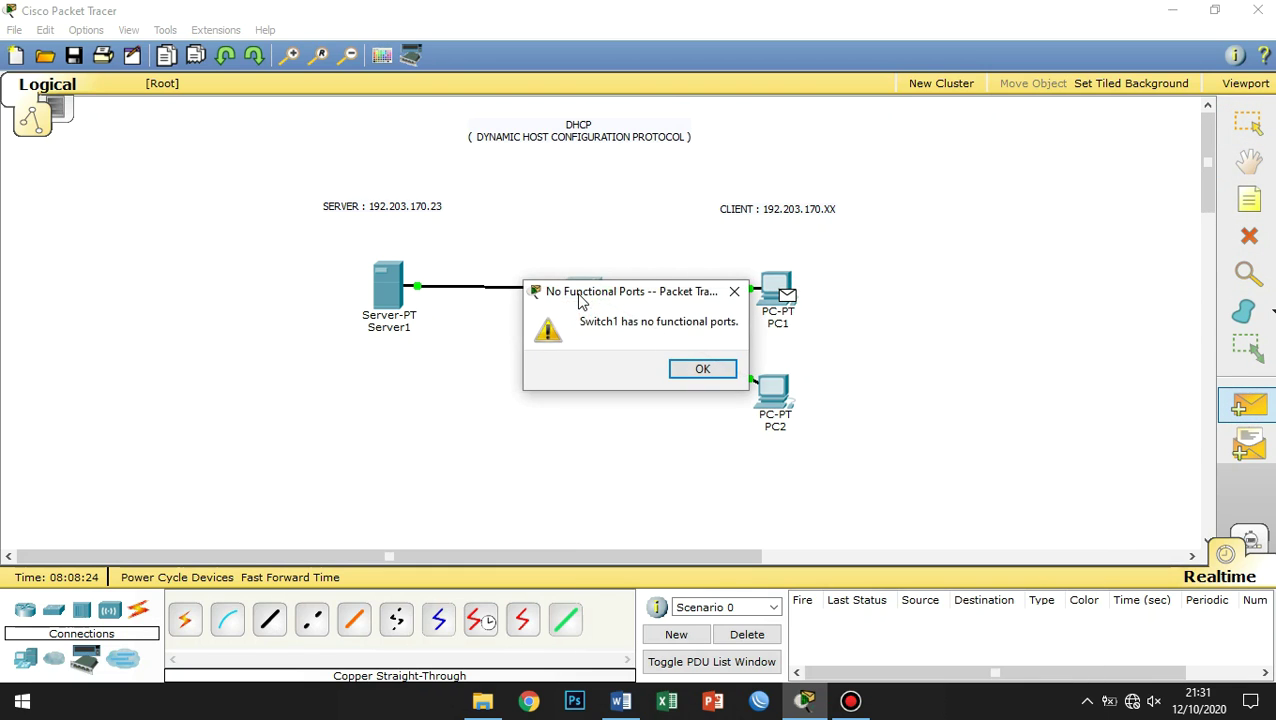
left_click_drag(612, 303, 1008, 237)
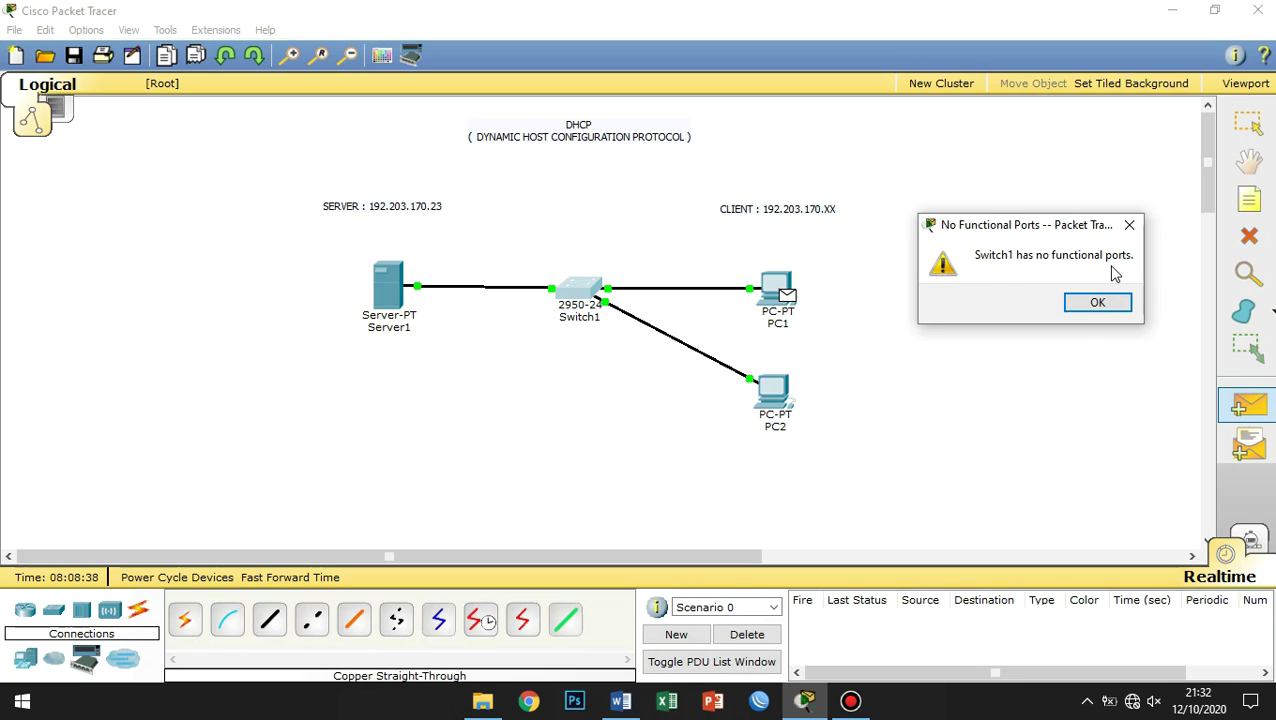
left_click(1129, 224)
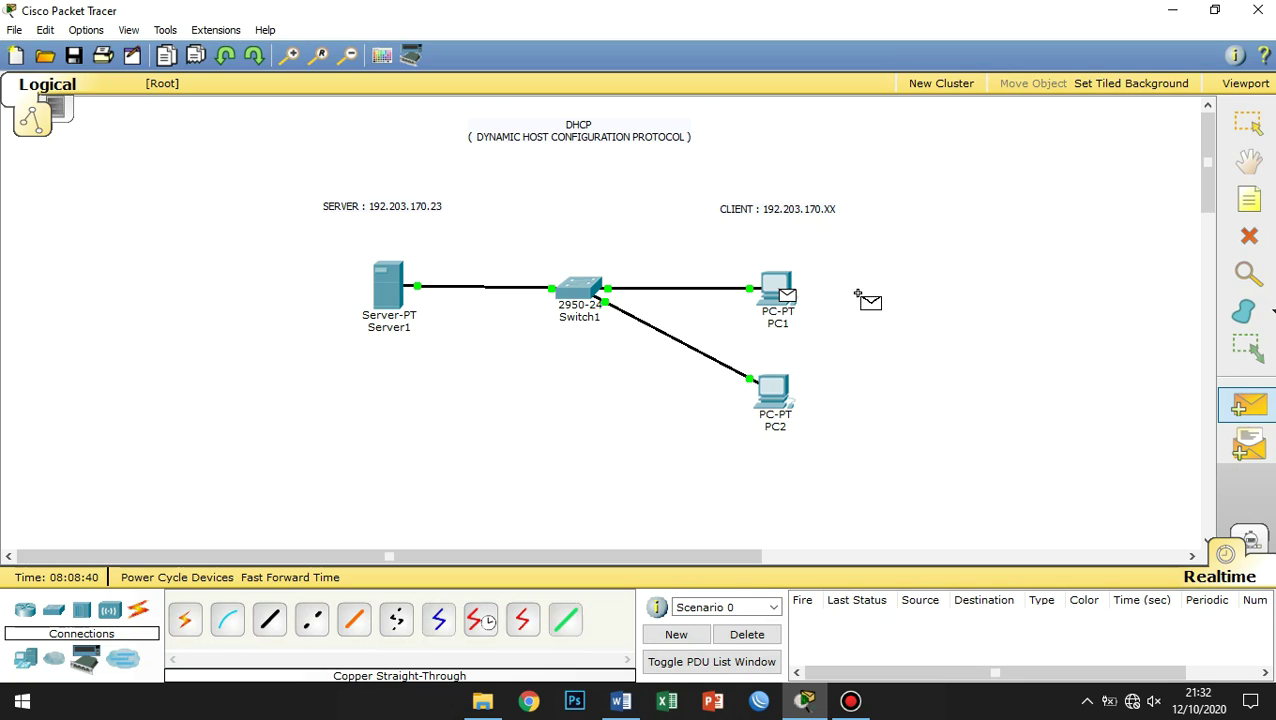
left_click(1253, 128)
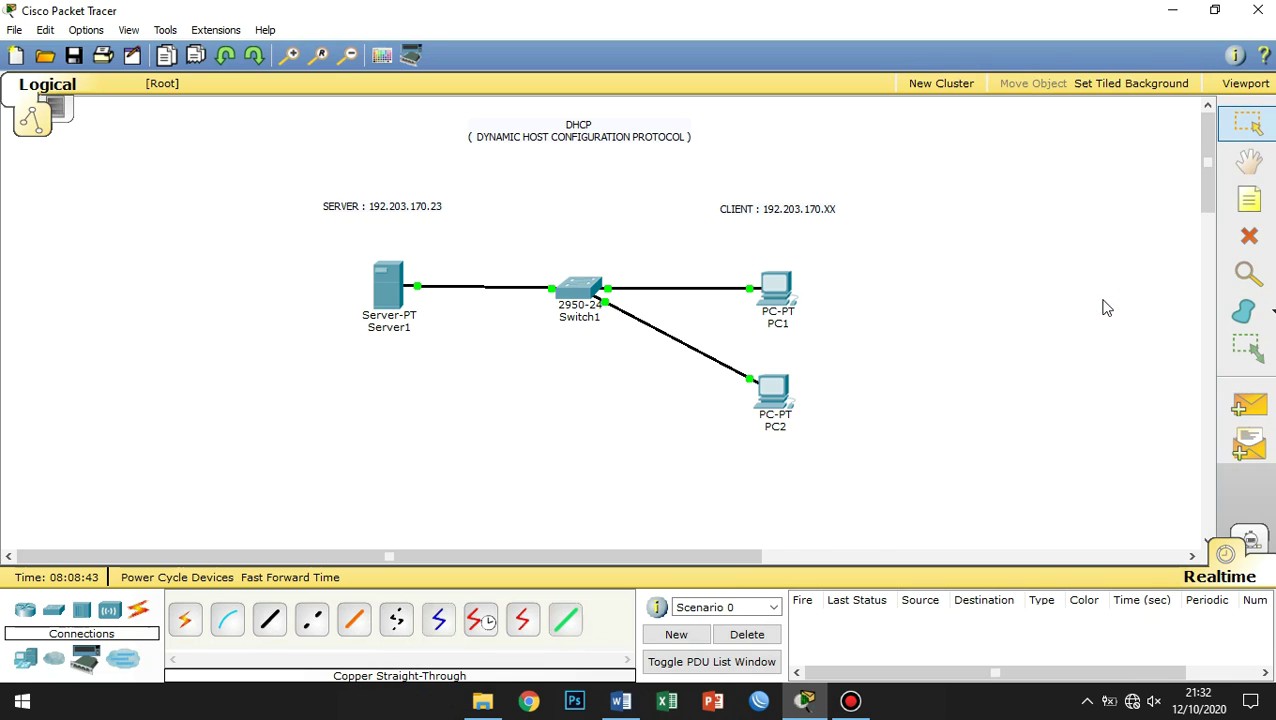
- Switch PC2's IPv4 configuration from static to DHCP and close its device window
left_click(775, 392)
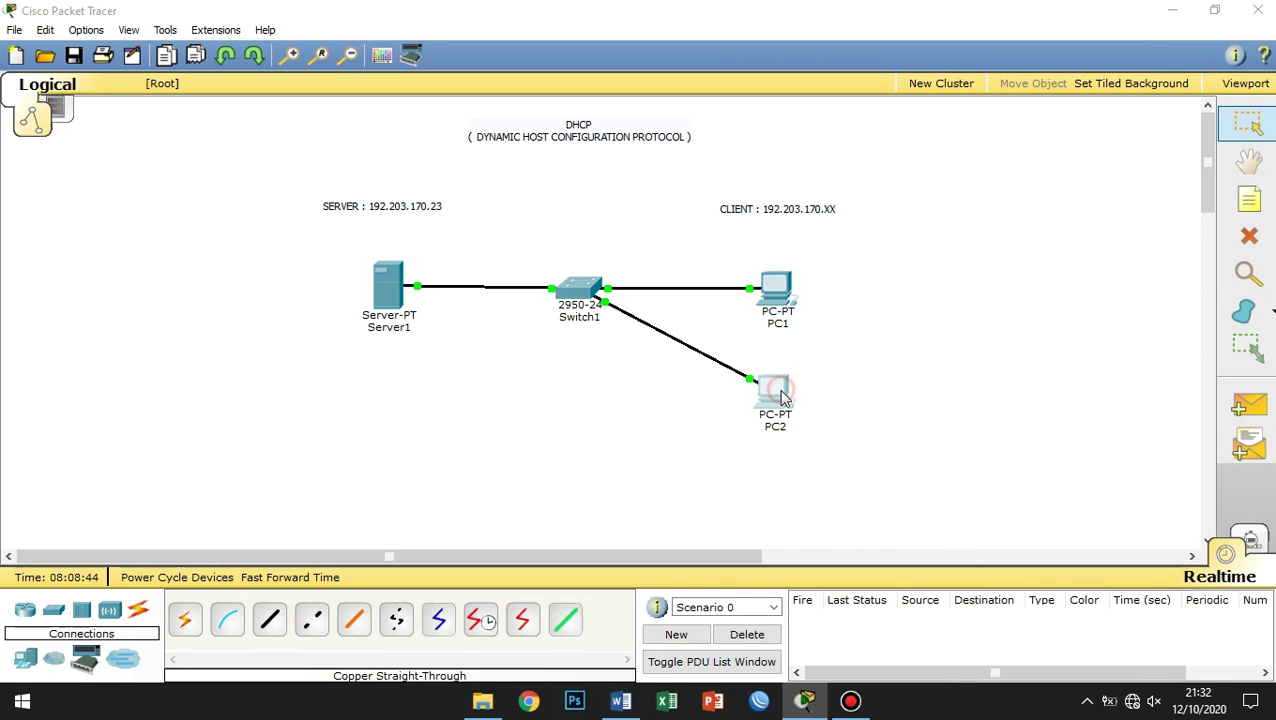
left_click_drag(767, 135, 1028, 302)
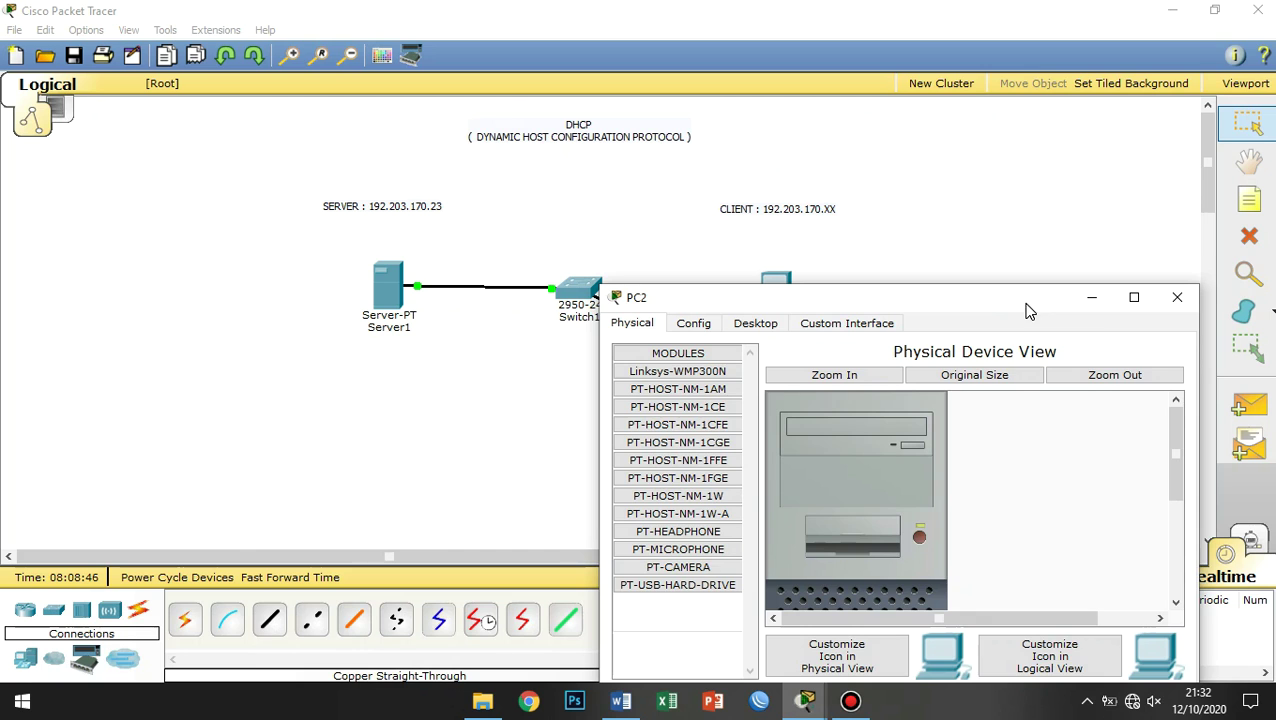
left_click(755, 322)
left_click_drag(820, 291, 1062, 92)
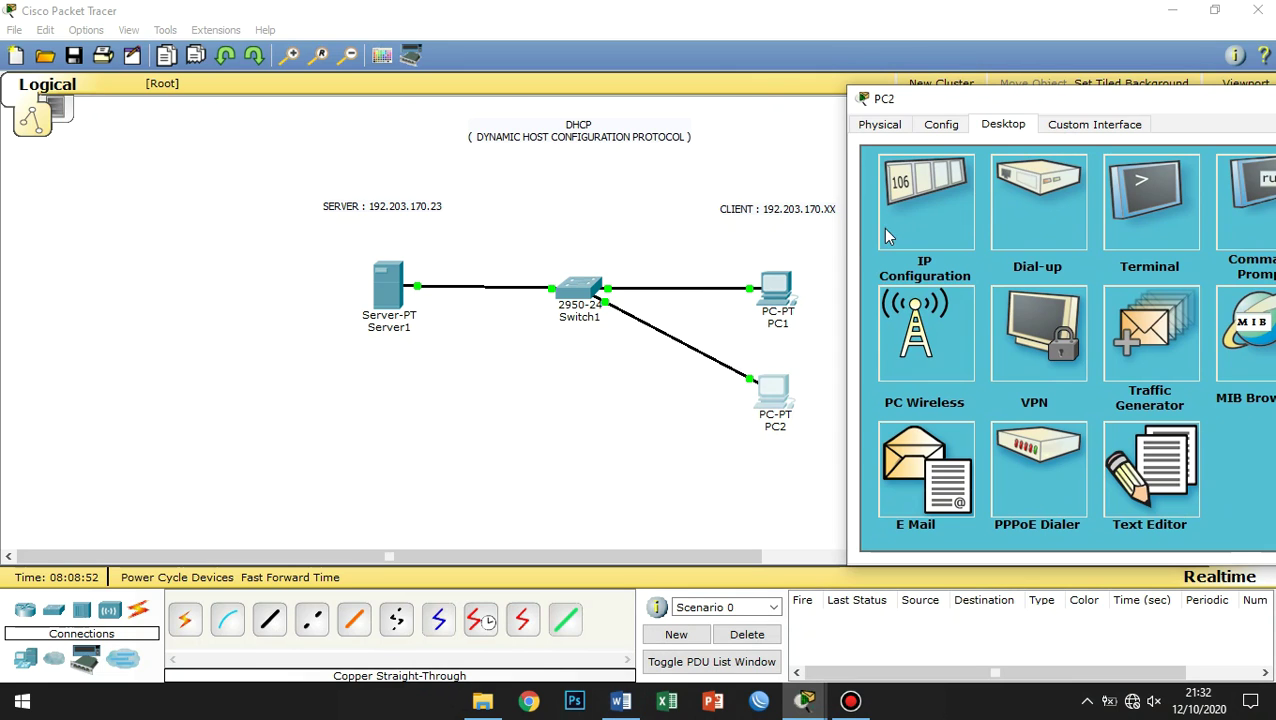
left_click(929, 198)
left_click_drag(946, 98, 751, 88)
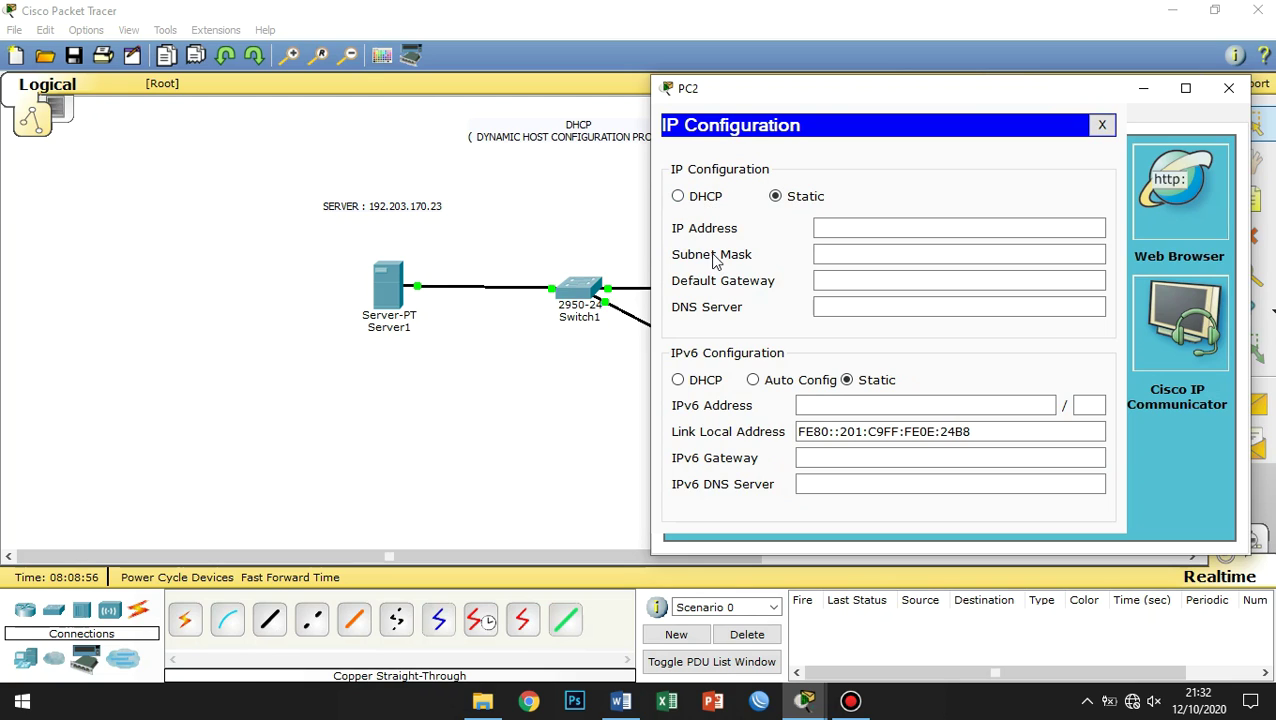
left_click(679, 197)
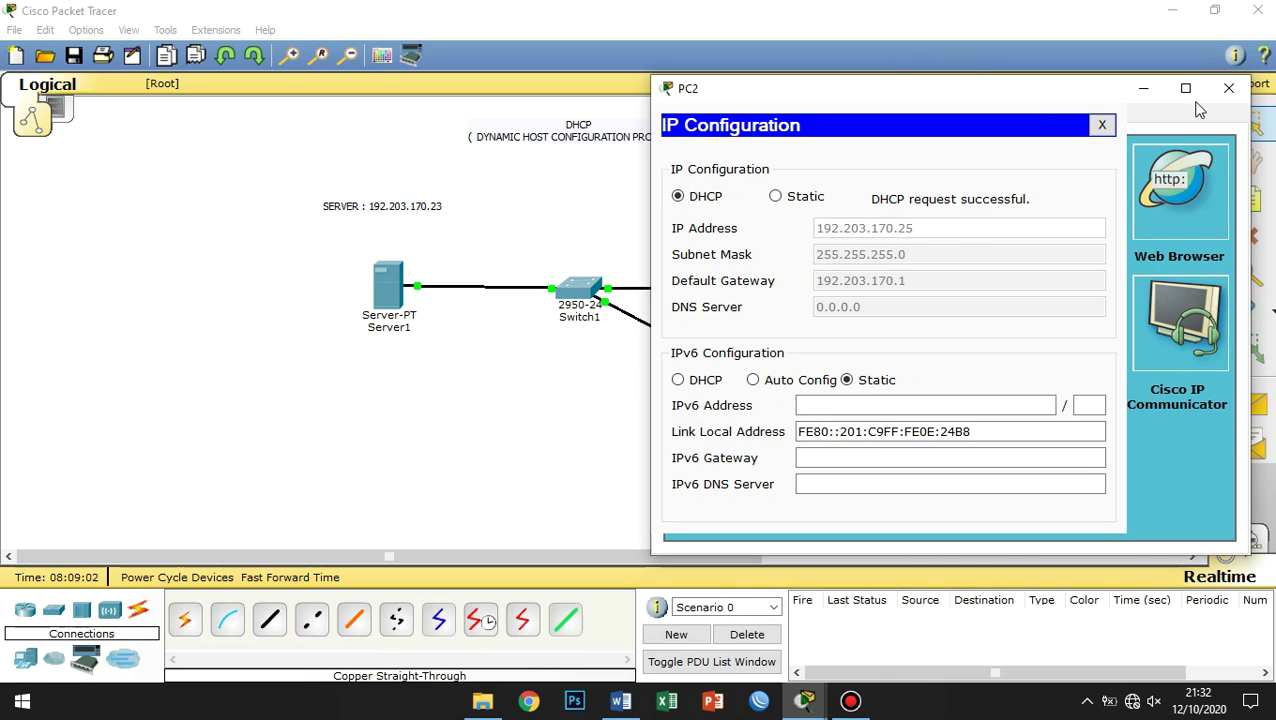
left_click(1229, 88)
left_click(1045, 315)
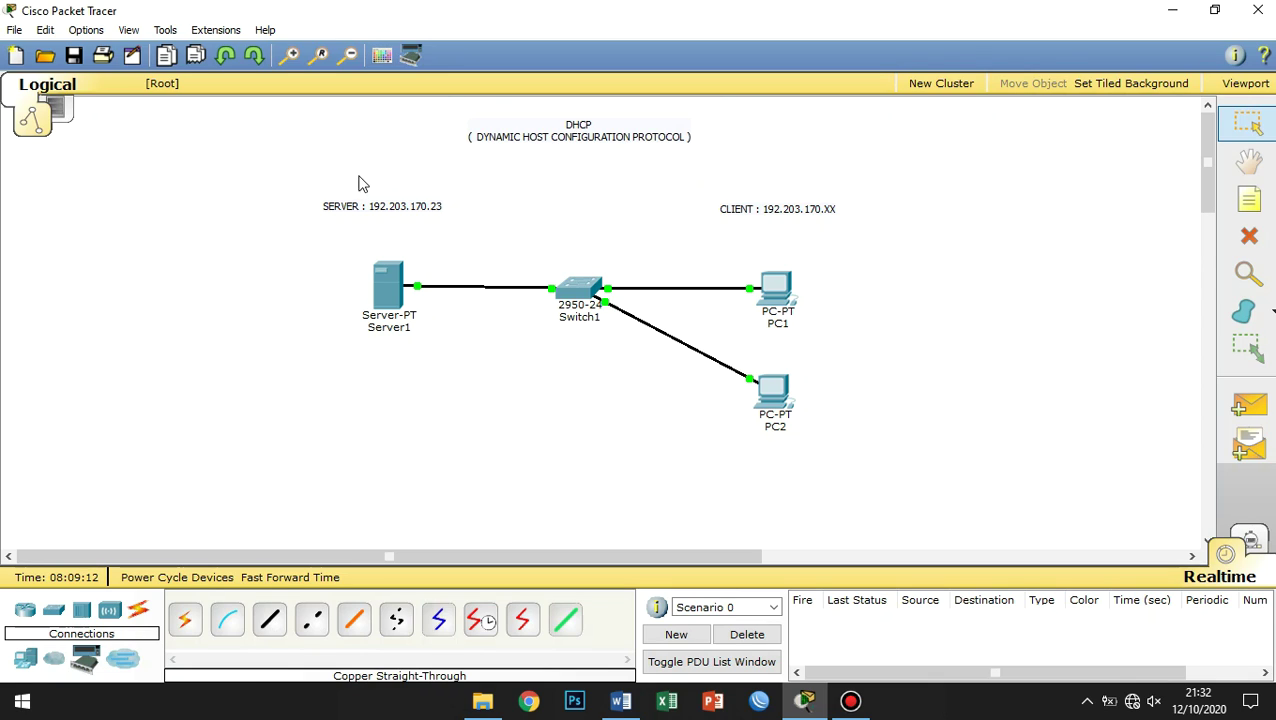
left_click_drag(296, 176, 928, 510)
left_click(900, 218)
left_click_drag(715, 237, 914, 512)
left_click_drag(310, 237, 516, 420)
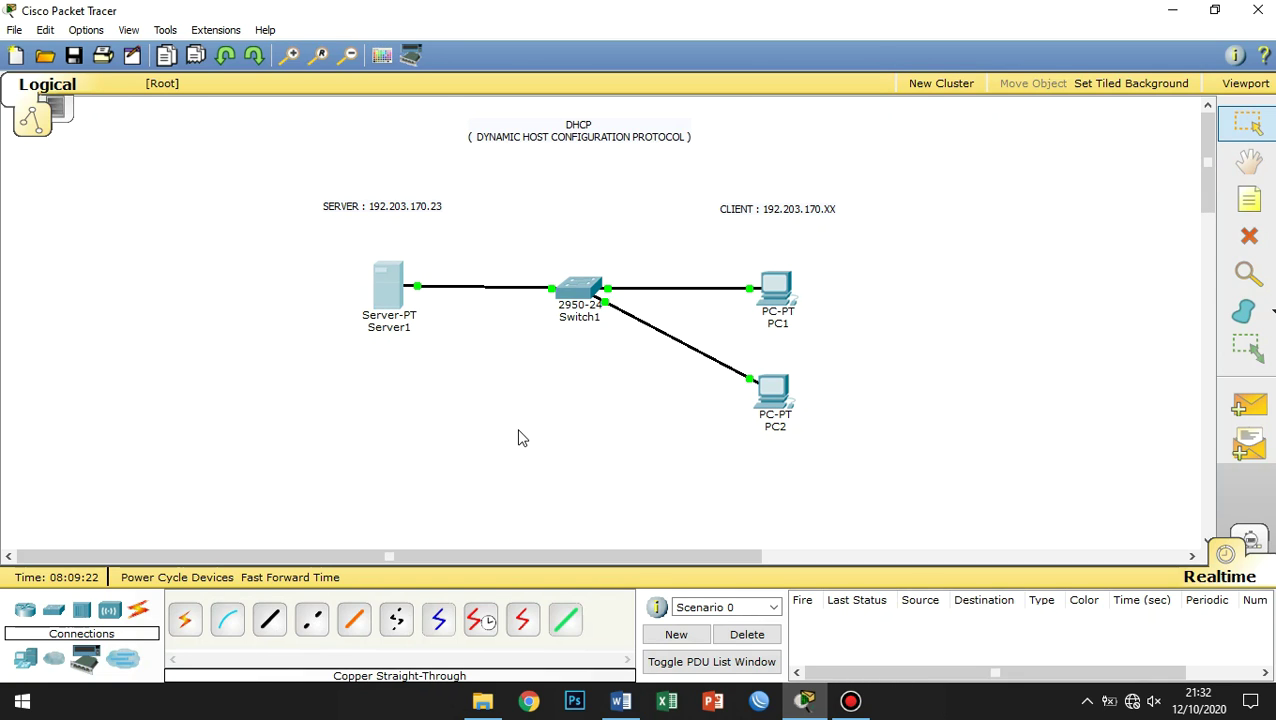